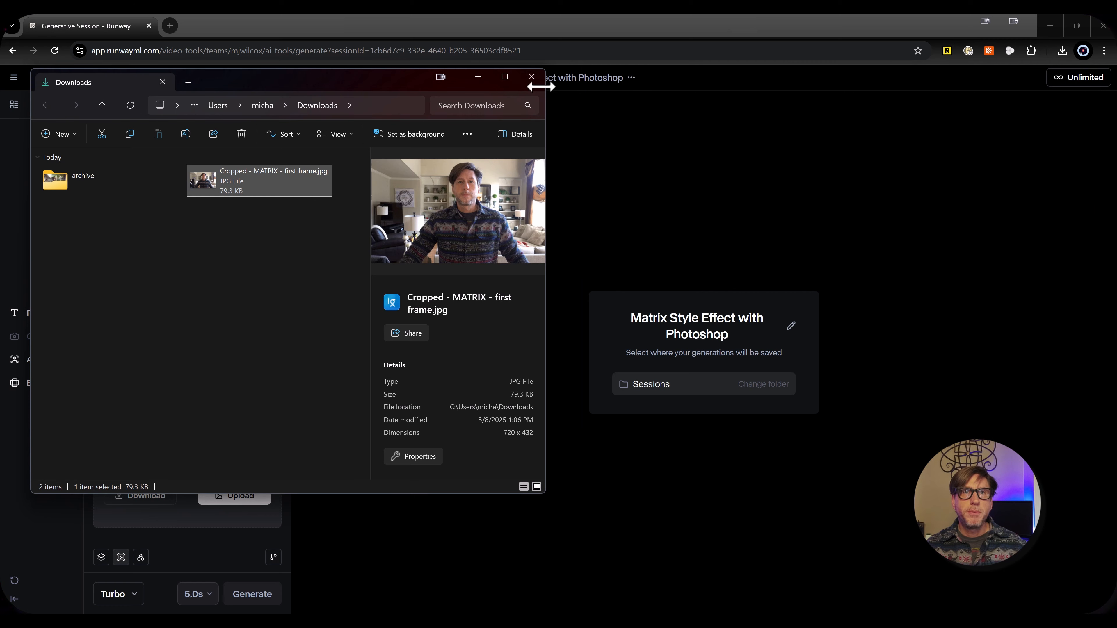
# Close the Downloads window, switch to Photoshop and open the image Cropped - MATRIX - first frame.jpg.
pyautogui.click(531, 77)
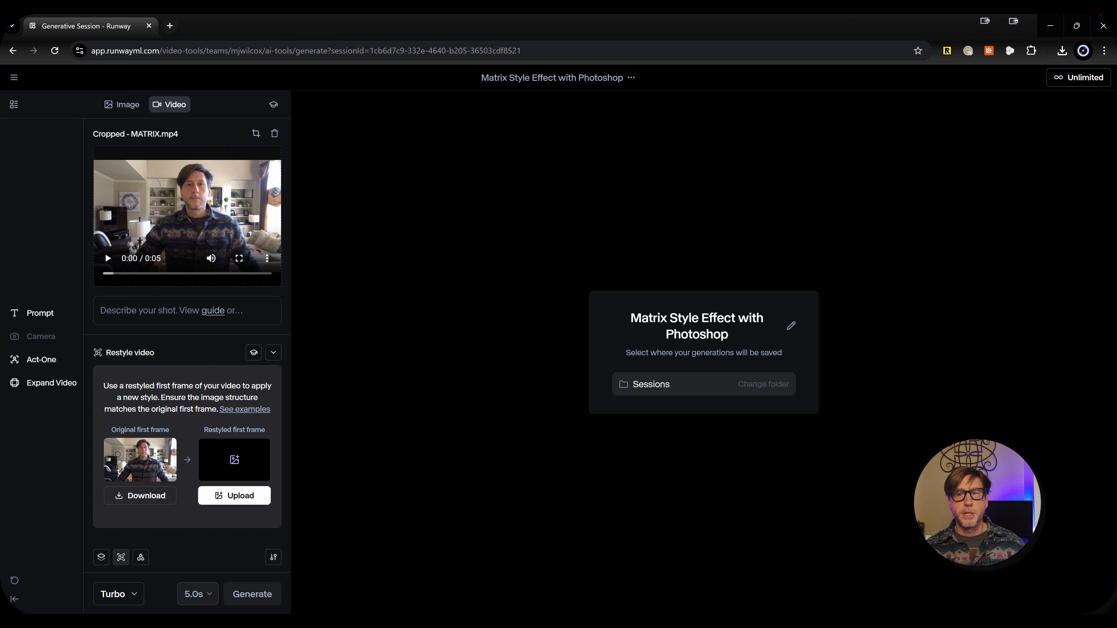
pyautogui.hotkey('alt', 'Tab')
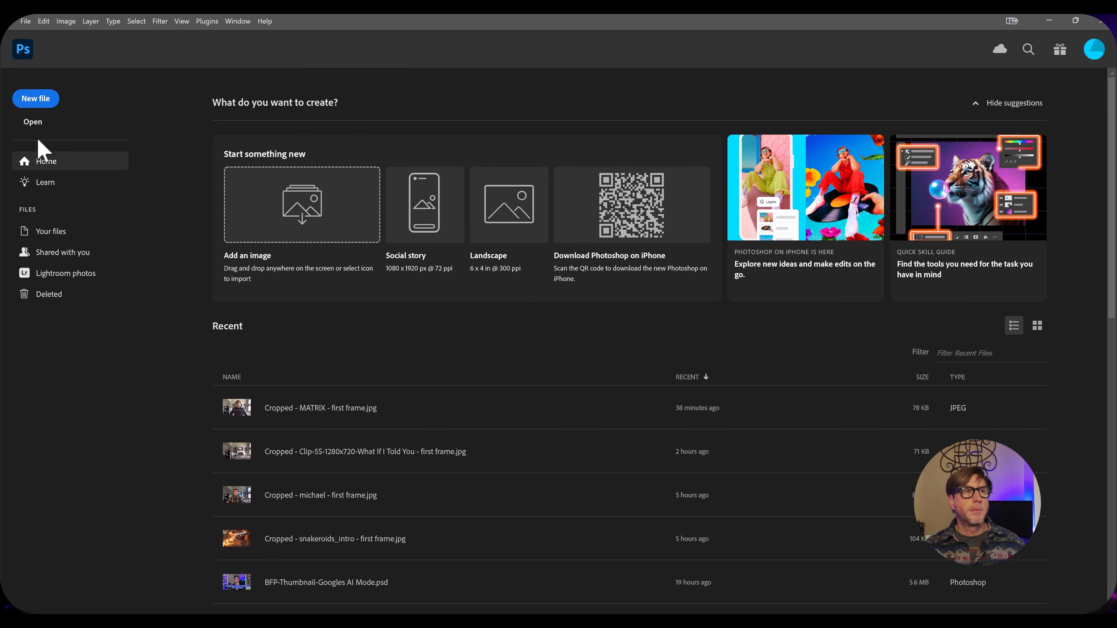
pyautogui.click(35, 125)
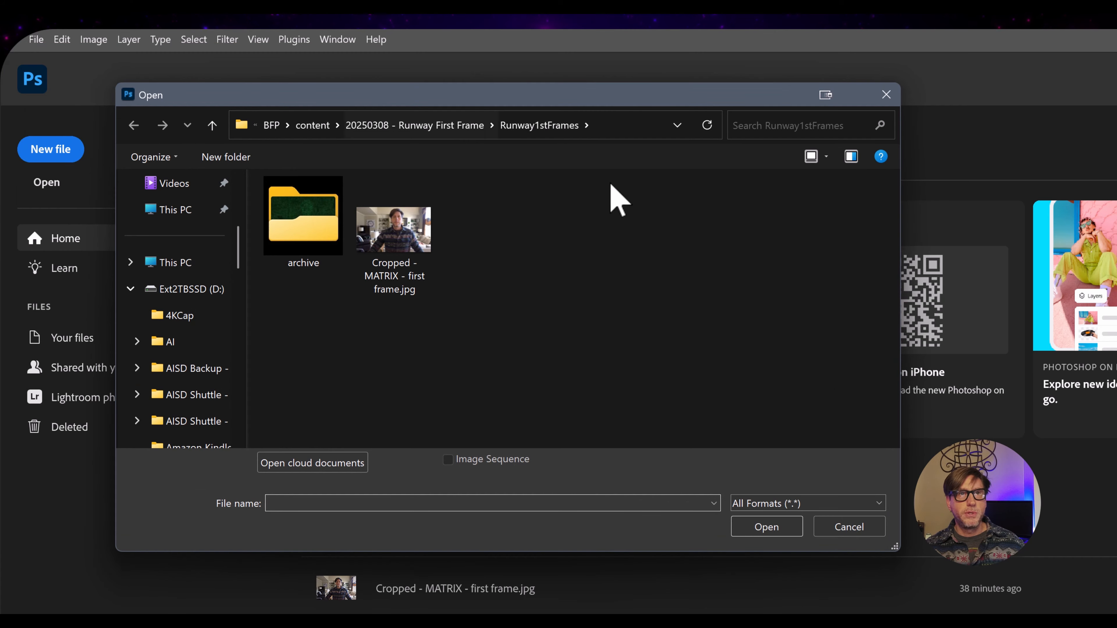
pyautogui.click(288, 233)
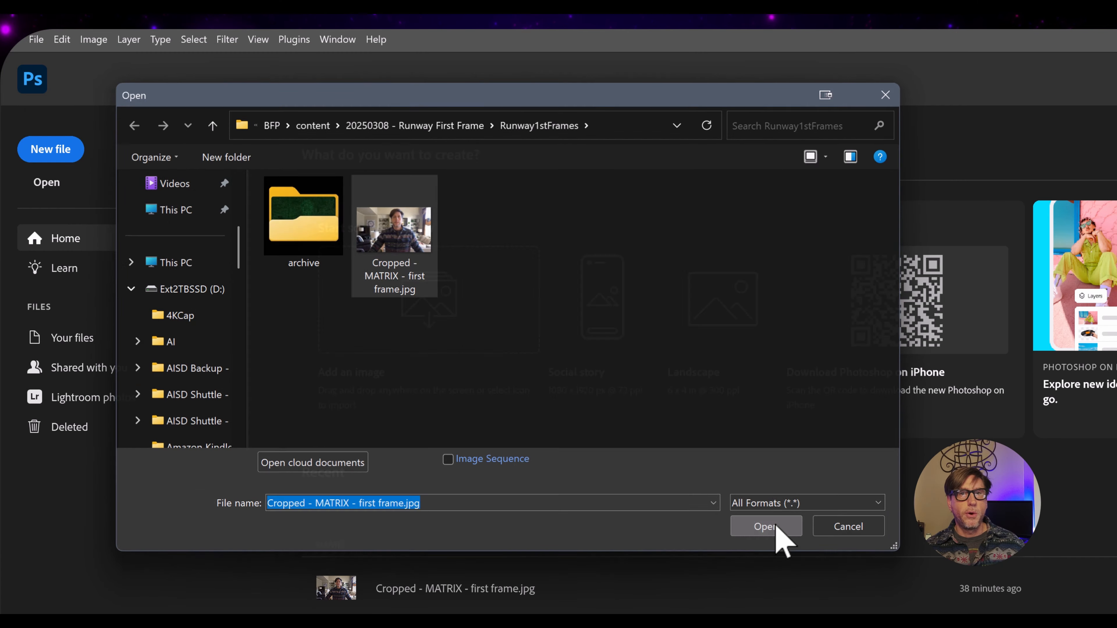
pyautogui.click(776, 528)
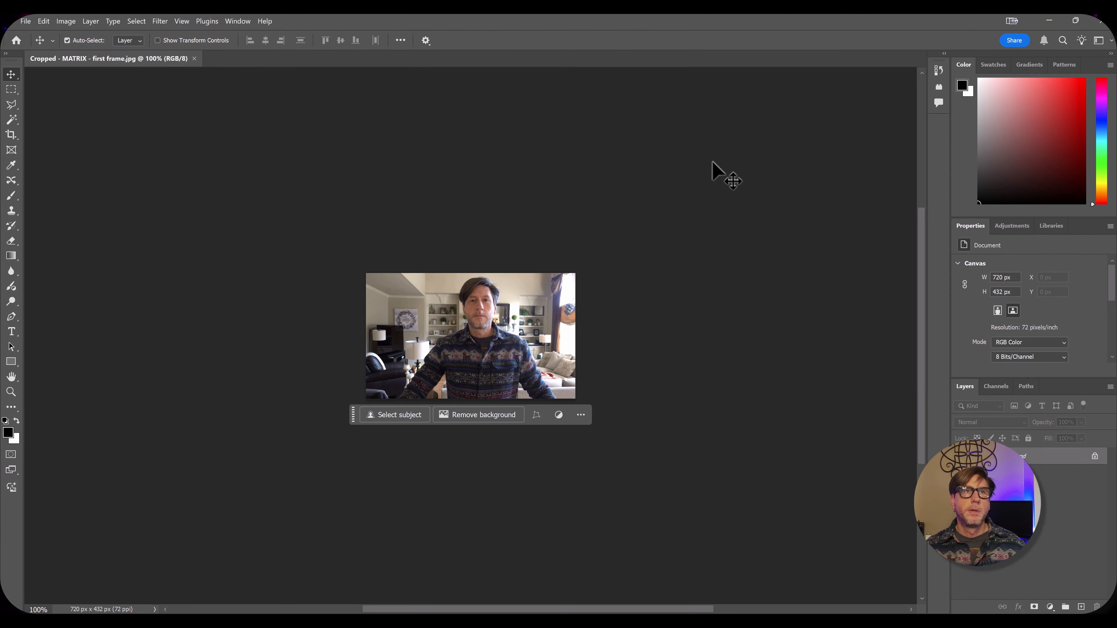
pyautogui.hotkey('ctrl', '0')
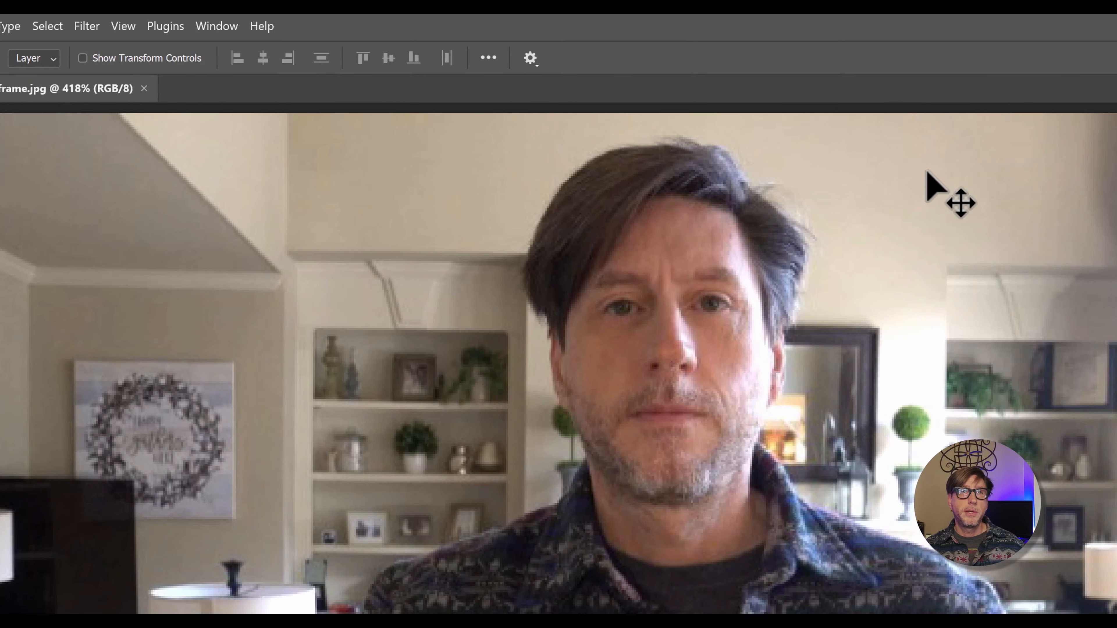
# Check the installed Photoshop version in the program's About information.
pyautogui.click(258, 28)
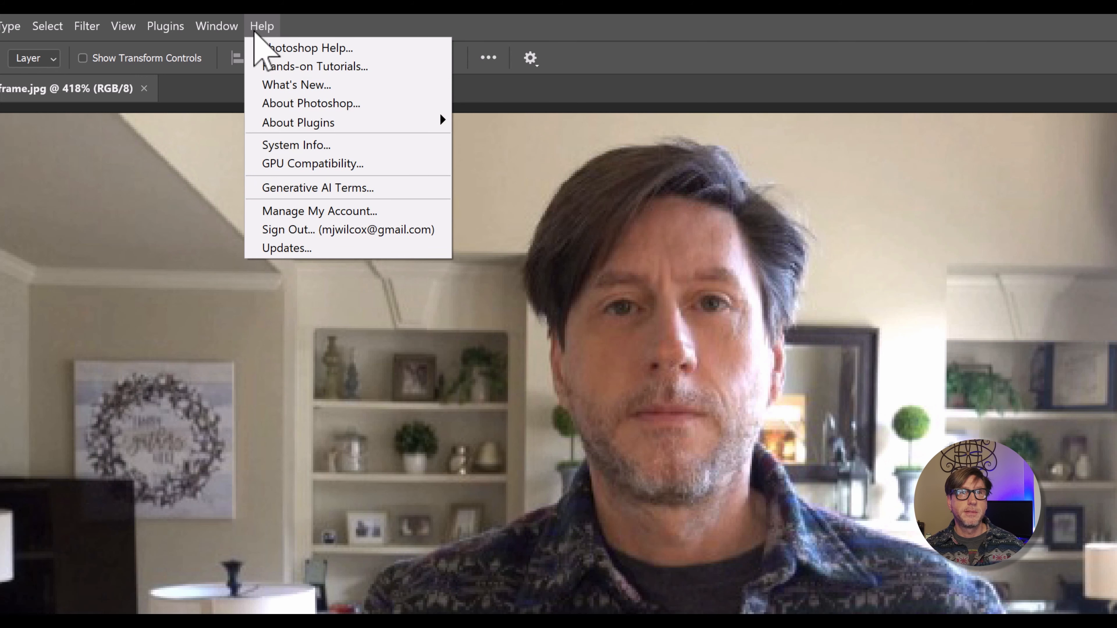
pyautogui.click(272, 106)
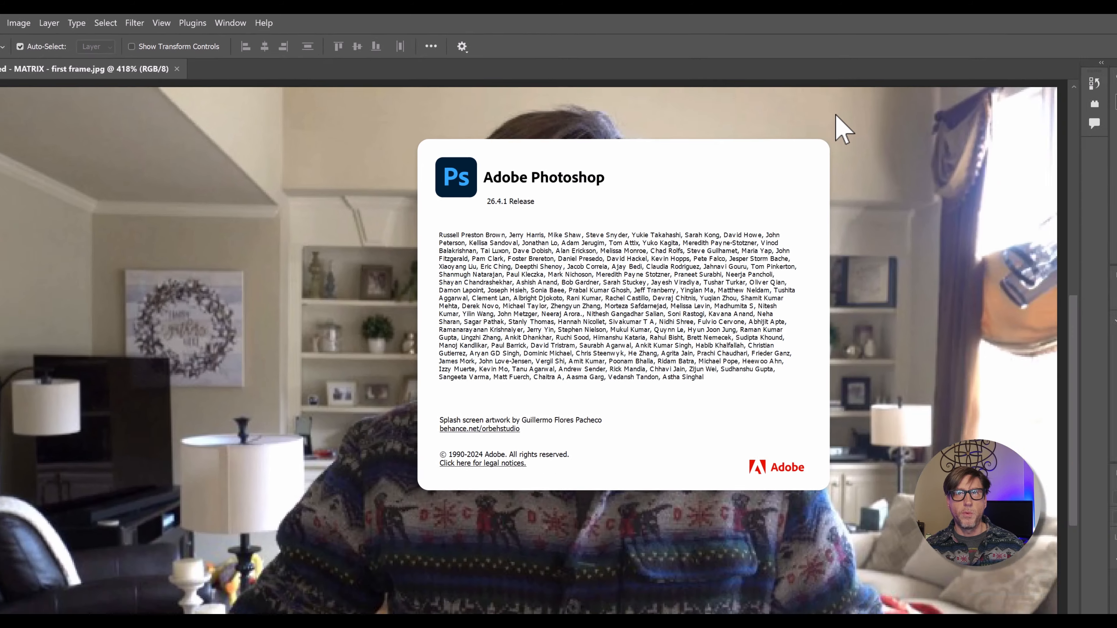
pyautogui.click(1035, 150)
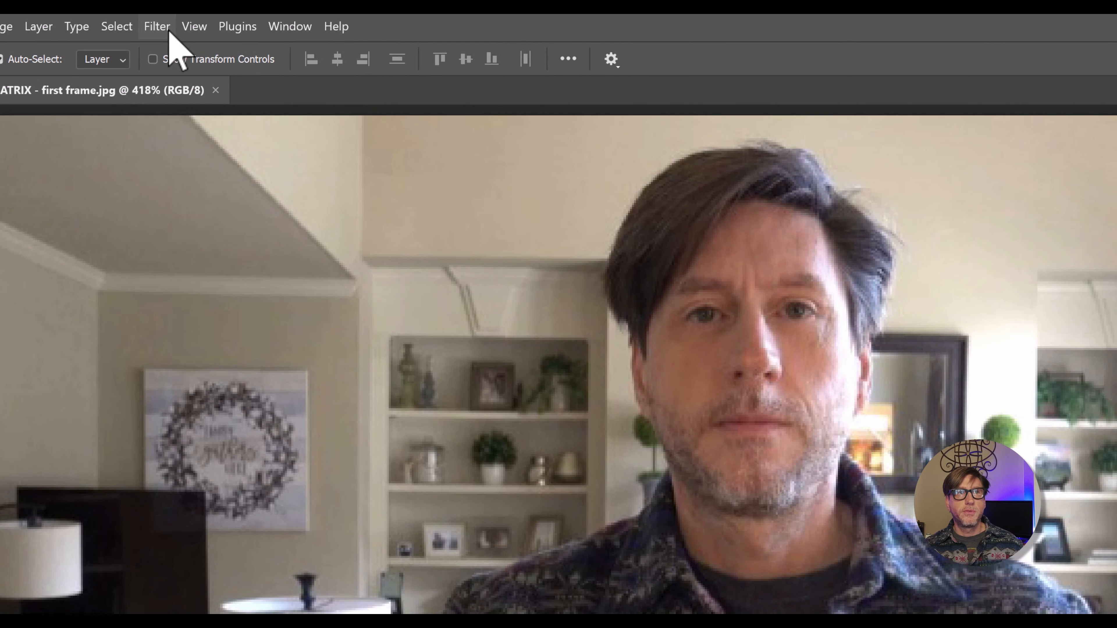
# Open Neural Filters for the photo and enable the Style Transfer filter.
pyautogui.click(156, 28)
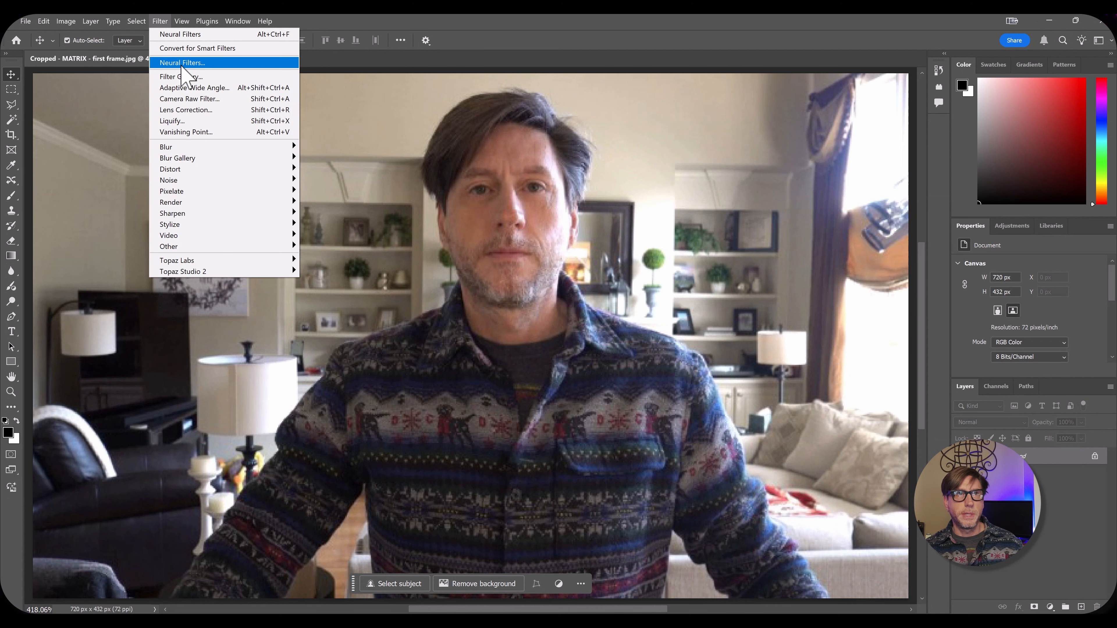
pyautogui.click(181, 63)
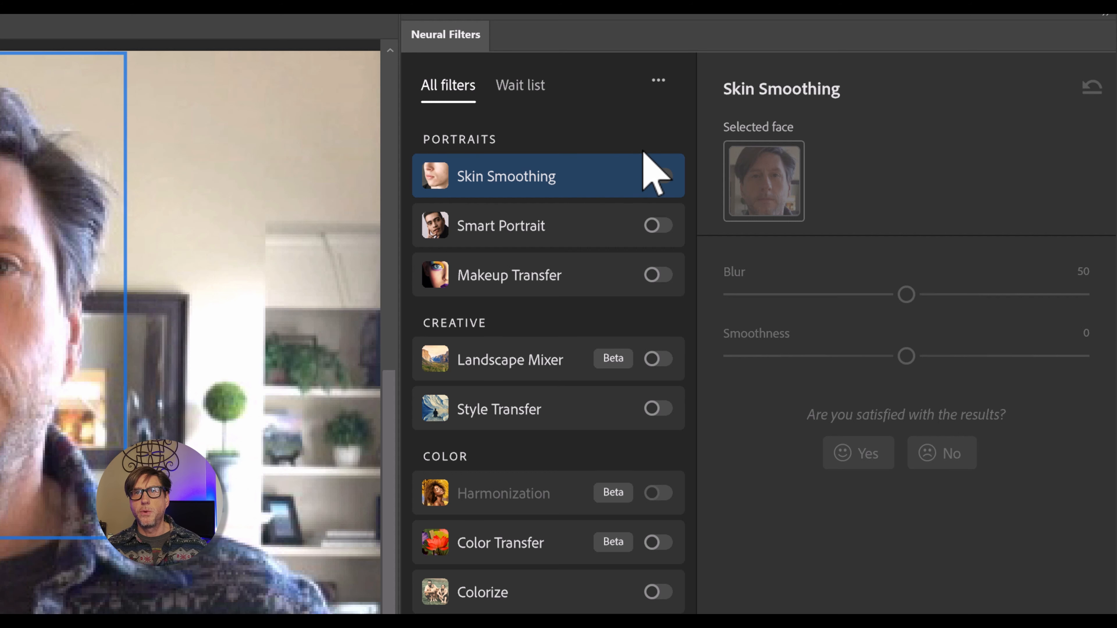
pyautogui.click(652, 409)
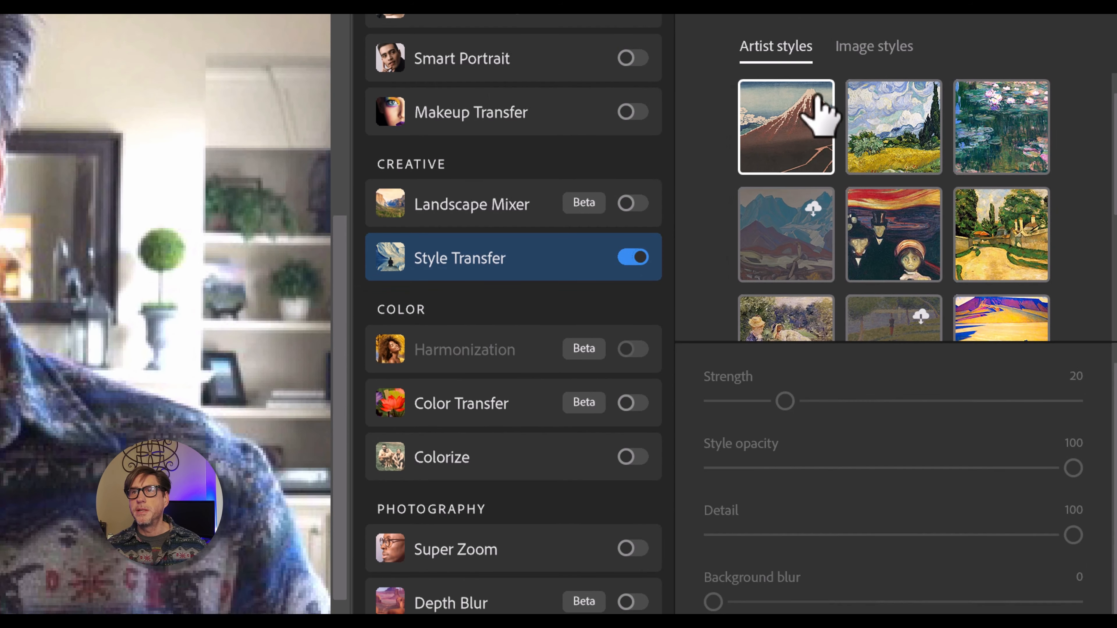
# Apply the green binary-code preset from the Style Transfer image styles to the photo.
pyautogui.click(877, 51)
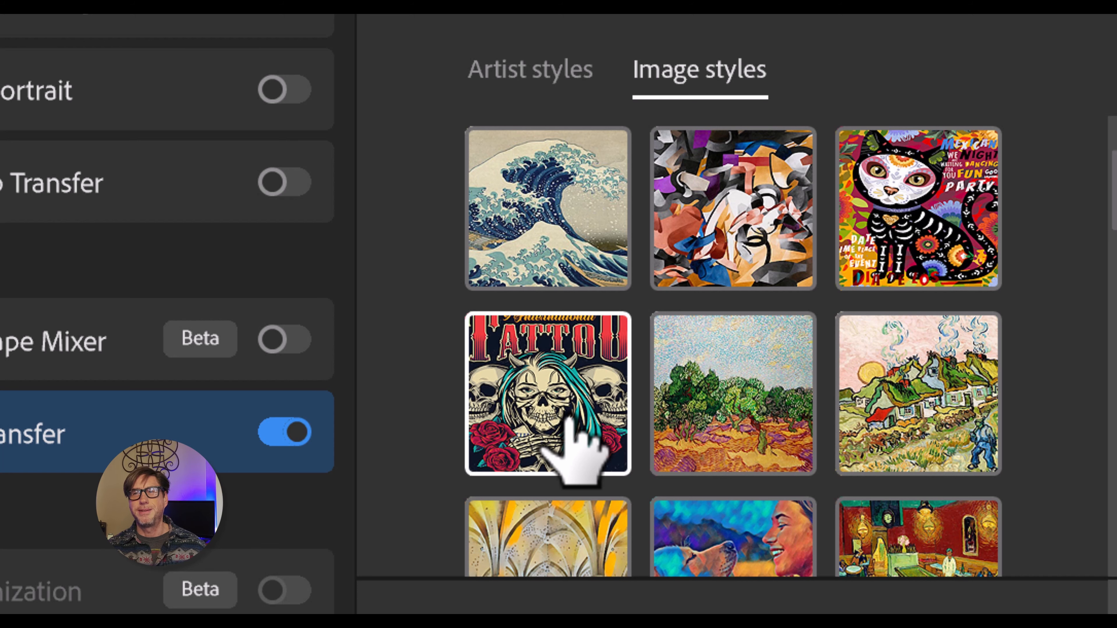
pyautogui.scroll(-10, 999, 347)
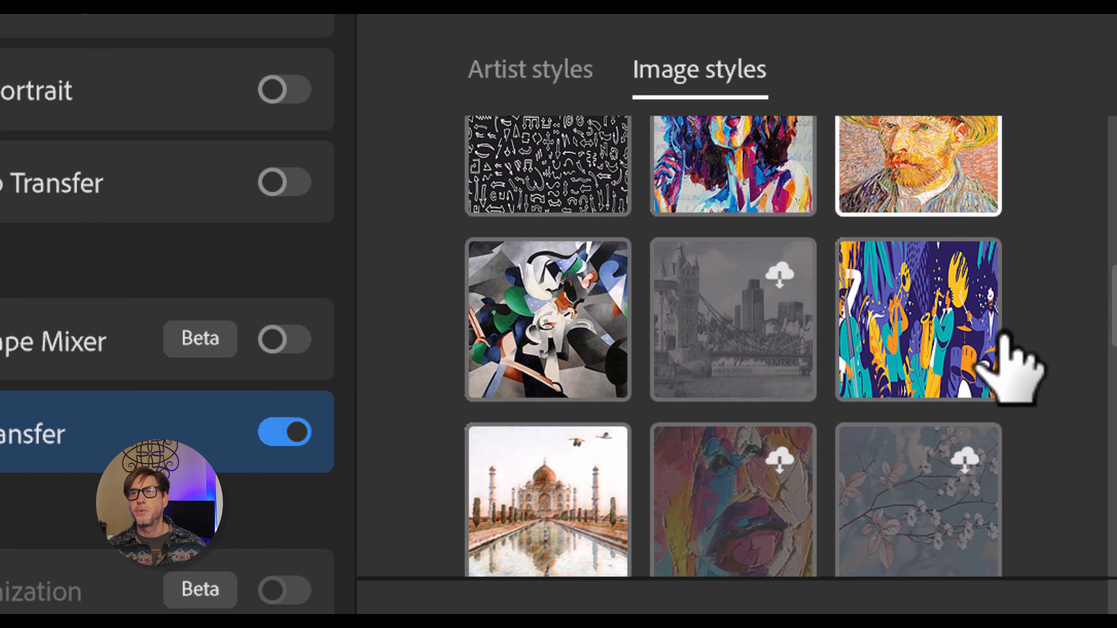
pyautogui.scroll(-3, 1035, 280)
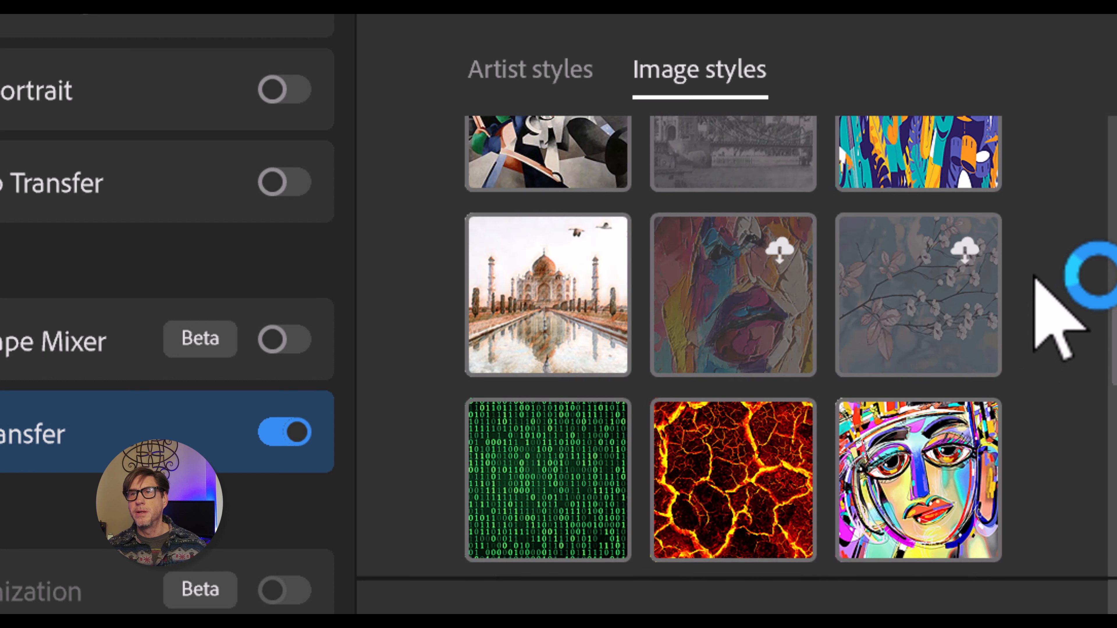
pyautogui.scroll(-3, 1034, 278)
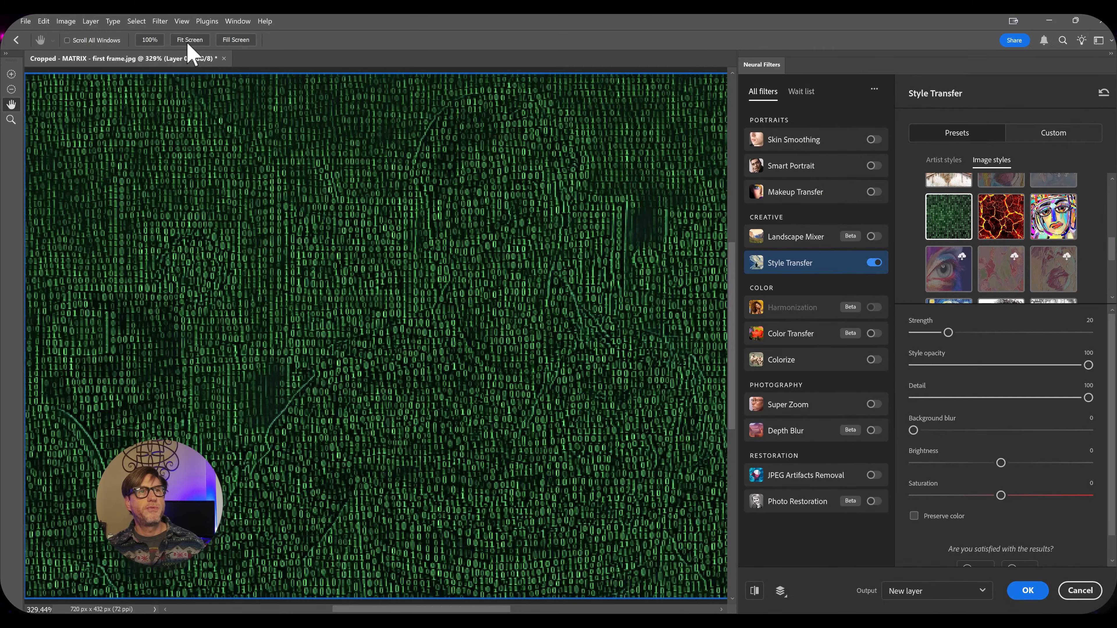
pyautogui.click(189, 42)
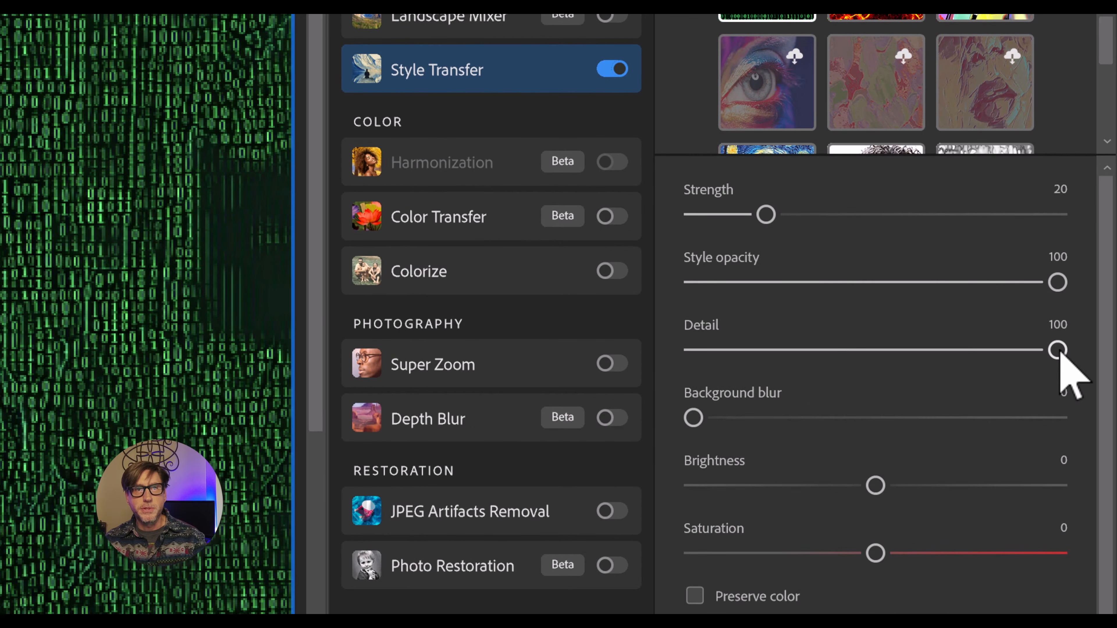
# Try Style Transfer with Detail at 0 and 46 and Style opacity at 15, restoring each to 100.
pyautogui.moveTo(1058, 350); pyautogui.dragTo(685, 351)
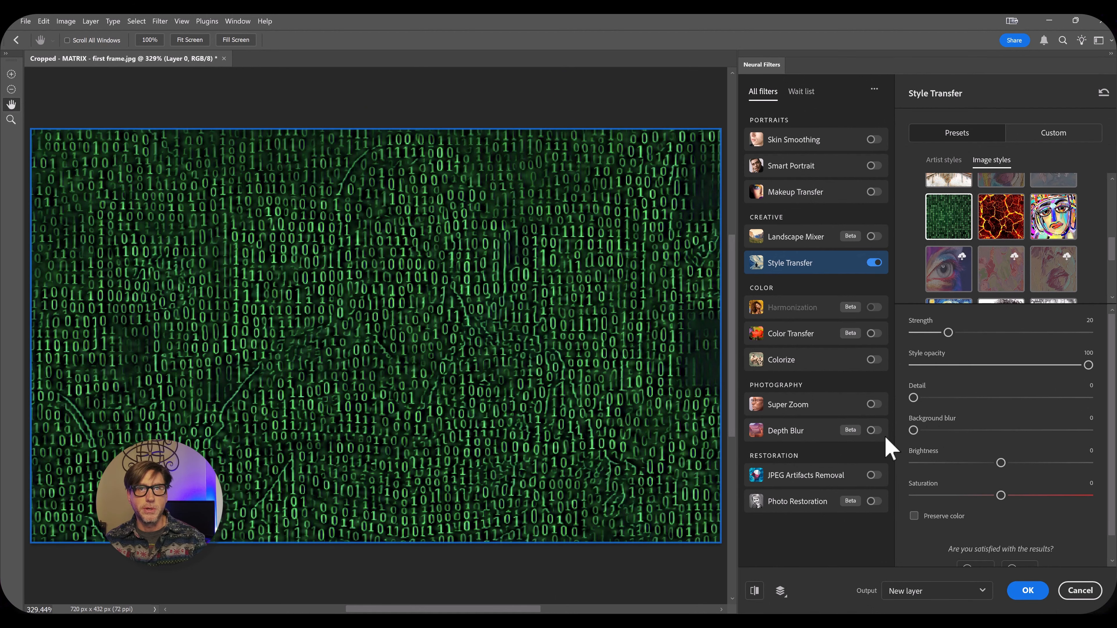
pyautogui.moveTo(913, 397); pyautogui.dragTo(993, 398)
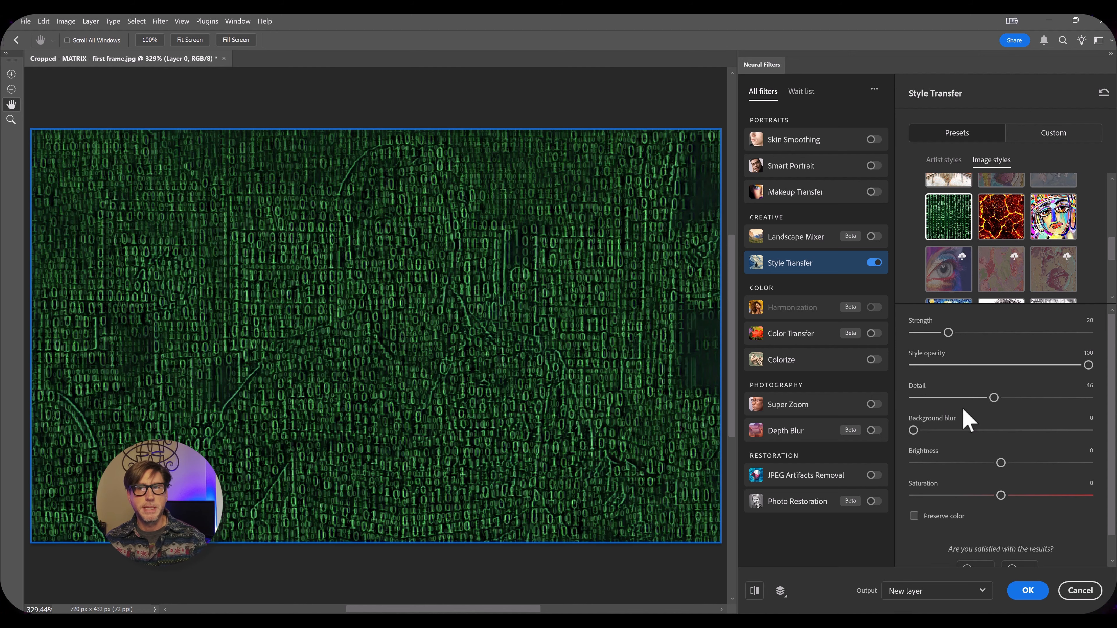
pyautogui.moveTo(994, 398); pyautogui.dragTo(1104, 408)
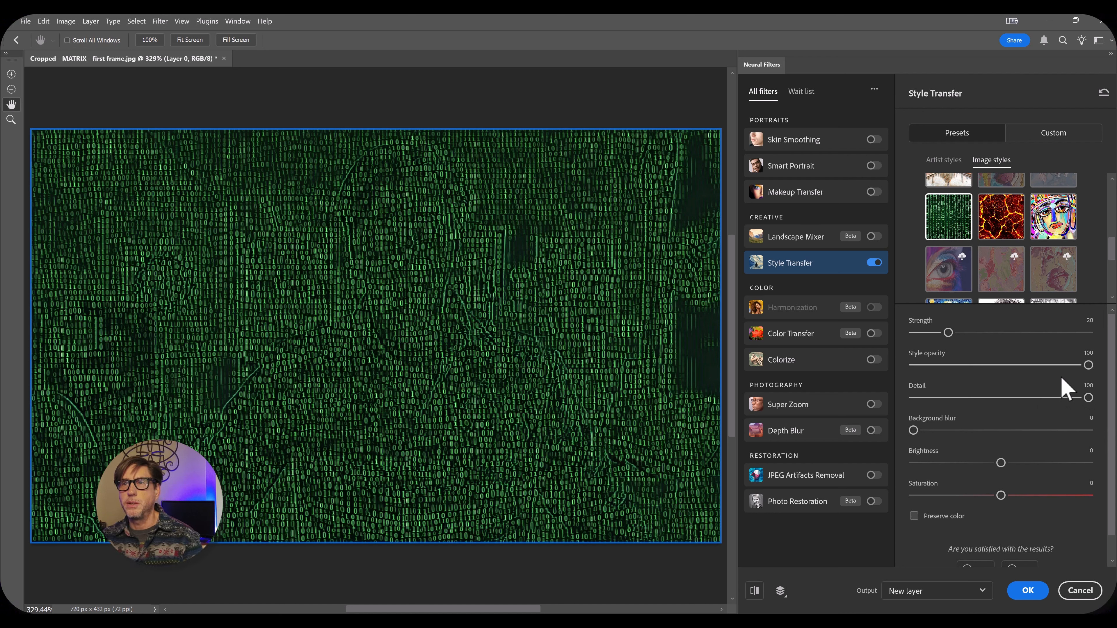
pyautogui.moveTo(1089, 366); pyautogui.dragTo(943, 374)
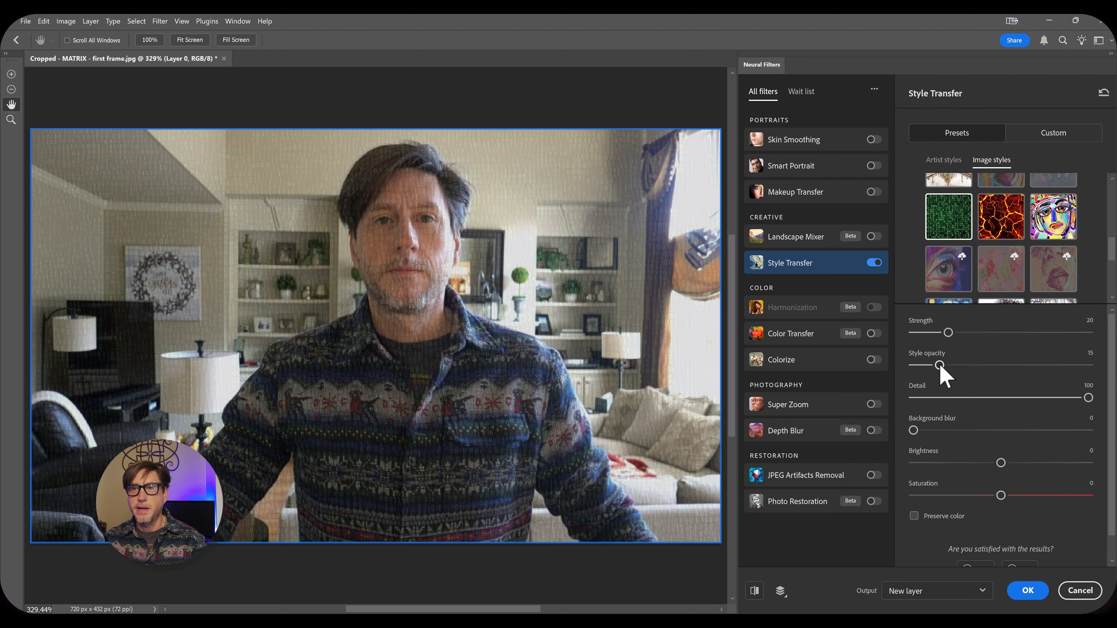
pyautogui.moveTo(940, 364); pyautogui.dragTo(1091, 369)
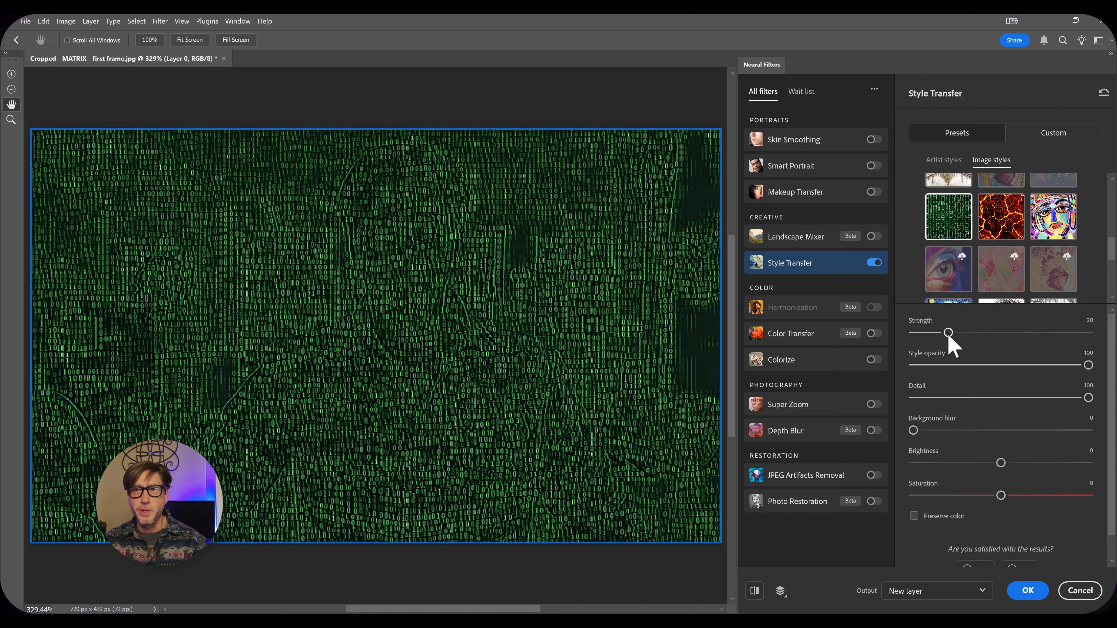
# Try Style Transfer strengths of 84, 20 and 9, and settle on a strength of 18.
pyautogui.moveTo(949, 335); pyautogui.dragTo(1065, 343)
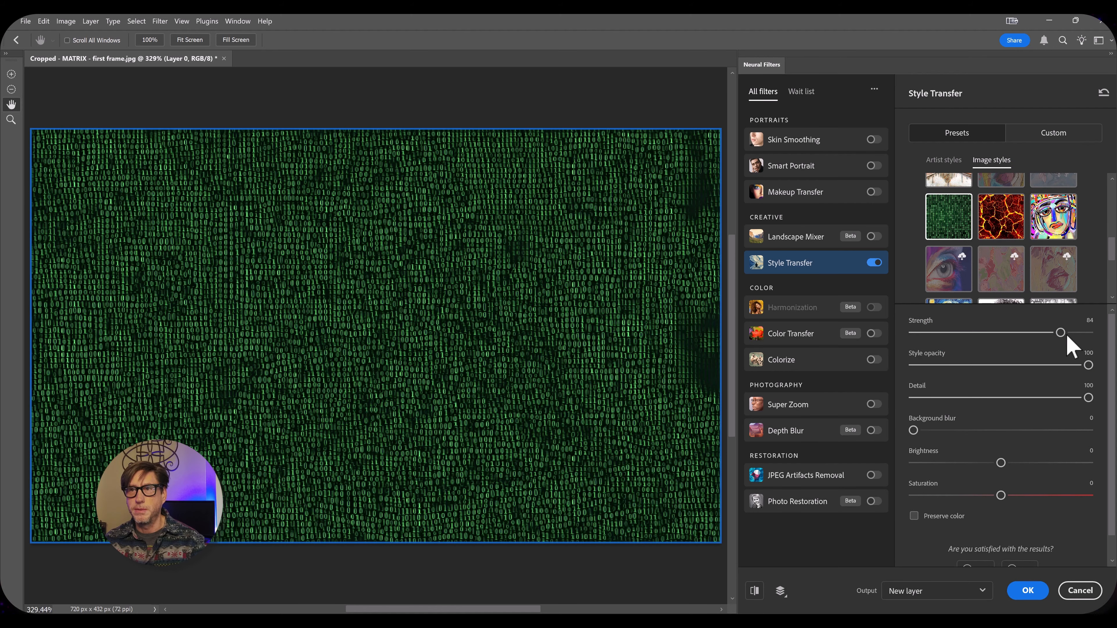
pyautogui.moveTo(1059, 338); pyautogui.dragTo(946, 336)
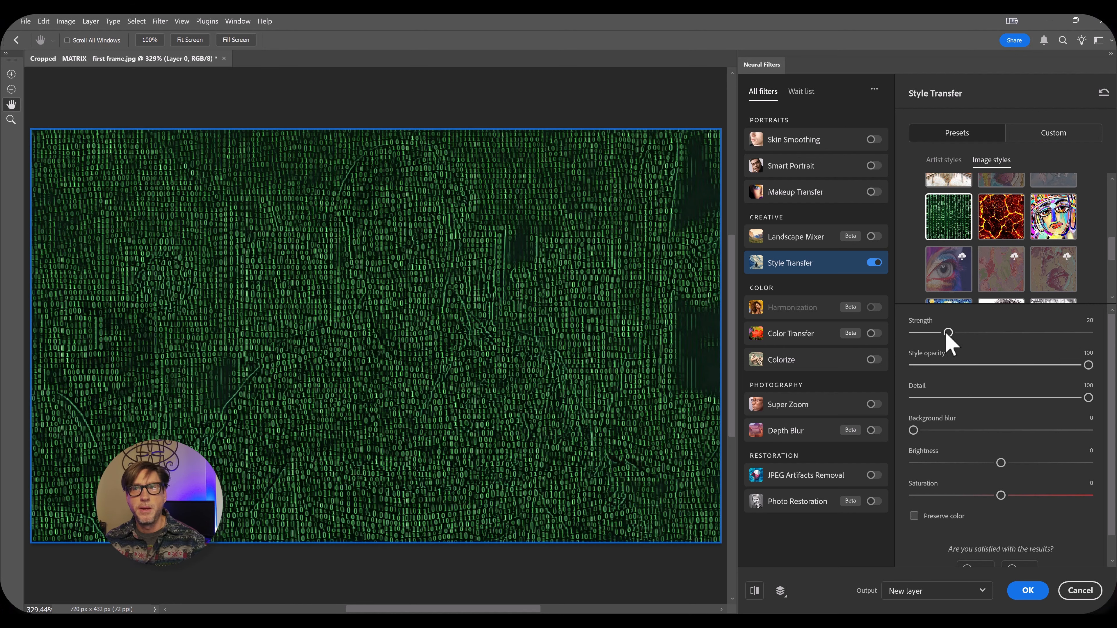
pyautogui.moveTo(947, 336); pyautogui.dragTo(928, 337)
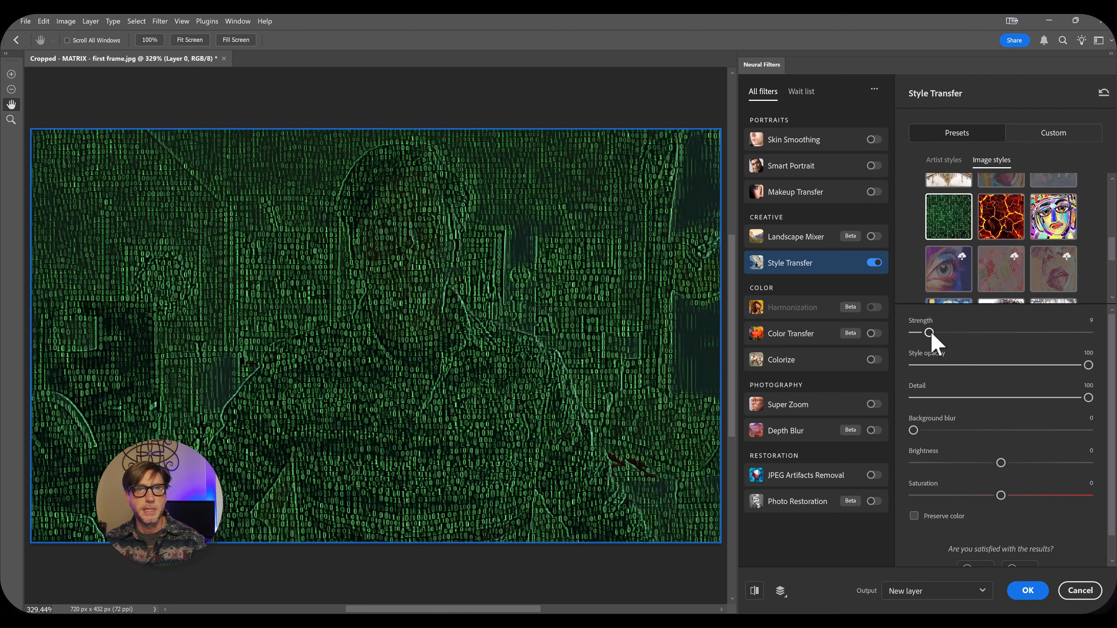
pyautogui.moveTo(931, 334); pyautogui.dragTo(943, 335)
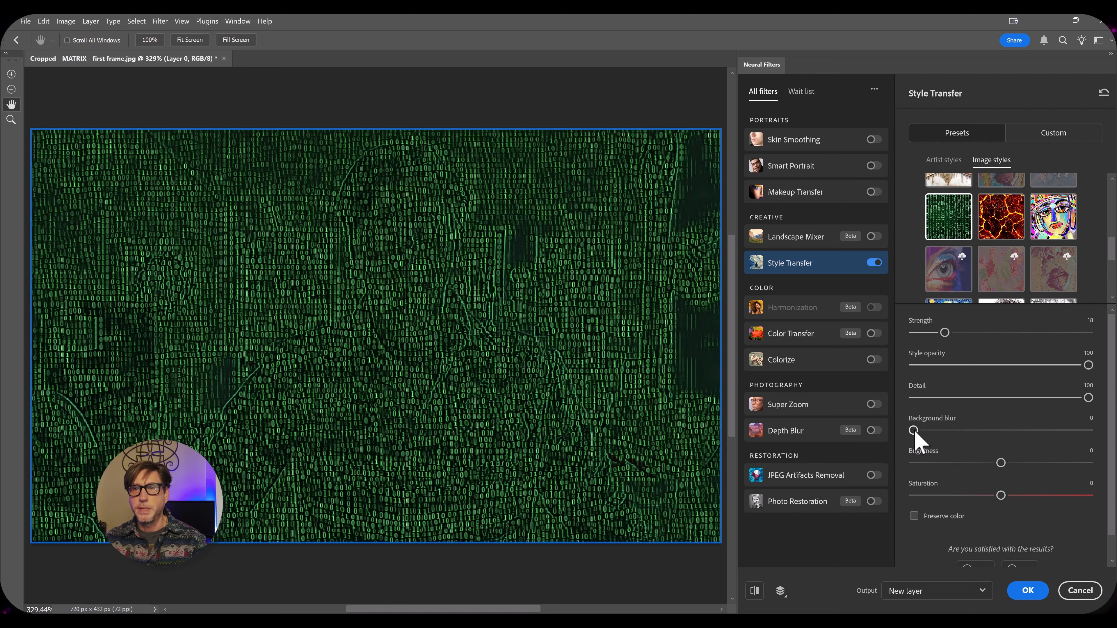
# Set the Style Transfer background blur to 30 and the saturation to +10.
pyautogui.moveTo(913, 431); pyautogui.dragTo(966, 430)
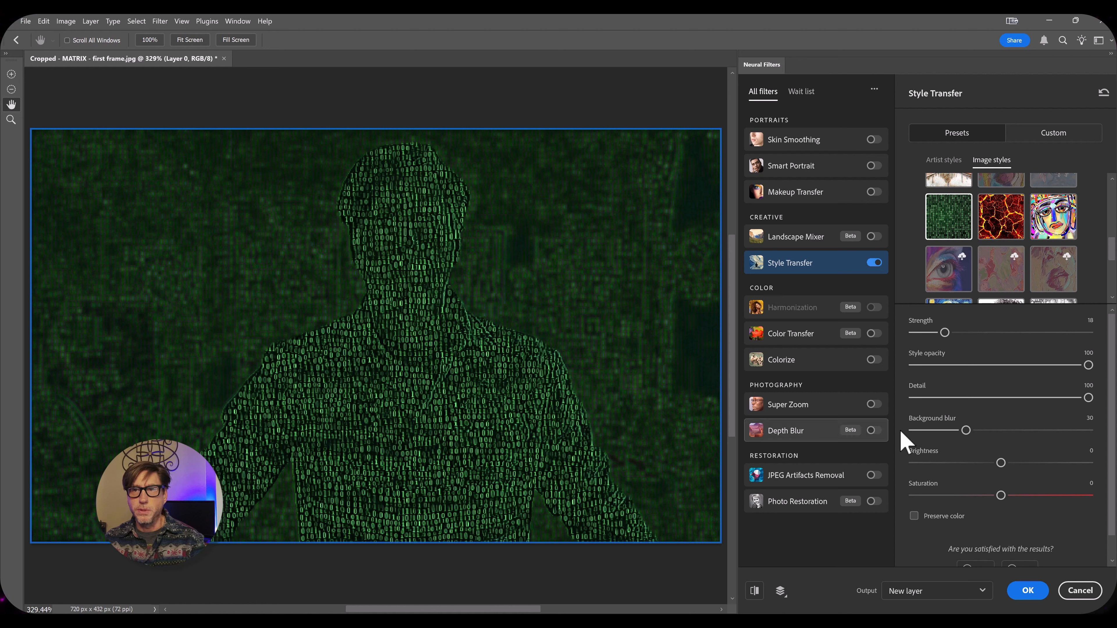
pyautogui.moveTo(965, 430); pyautogui.dragTo(1090, 435)
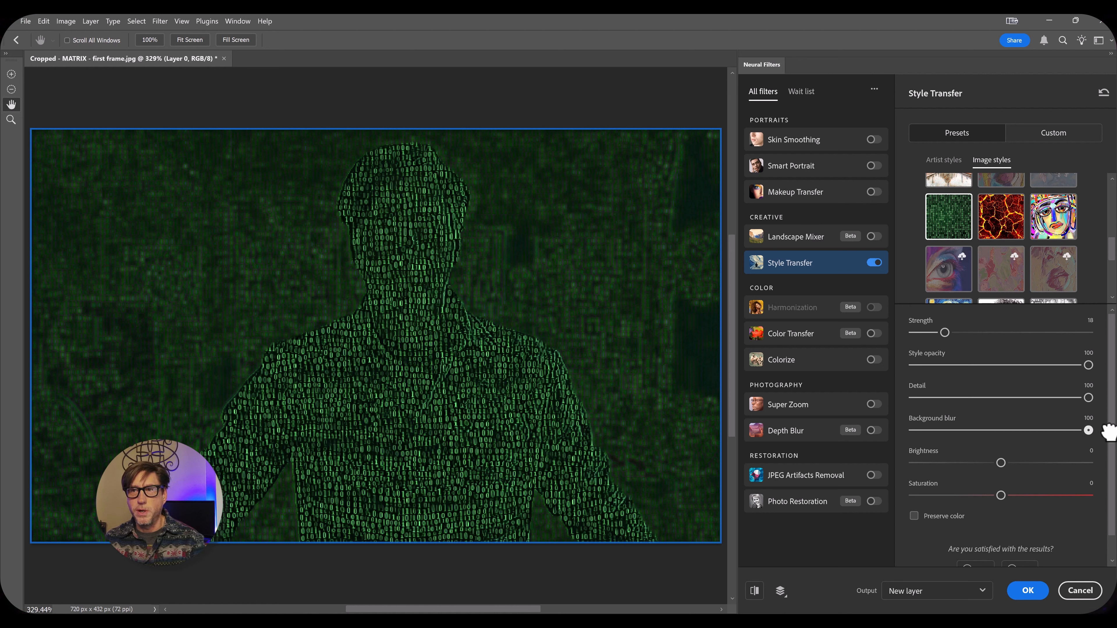
pyautogui.moveTo(1089, 431); pyautogui.dragTo(963, 442)
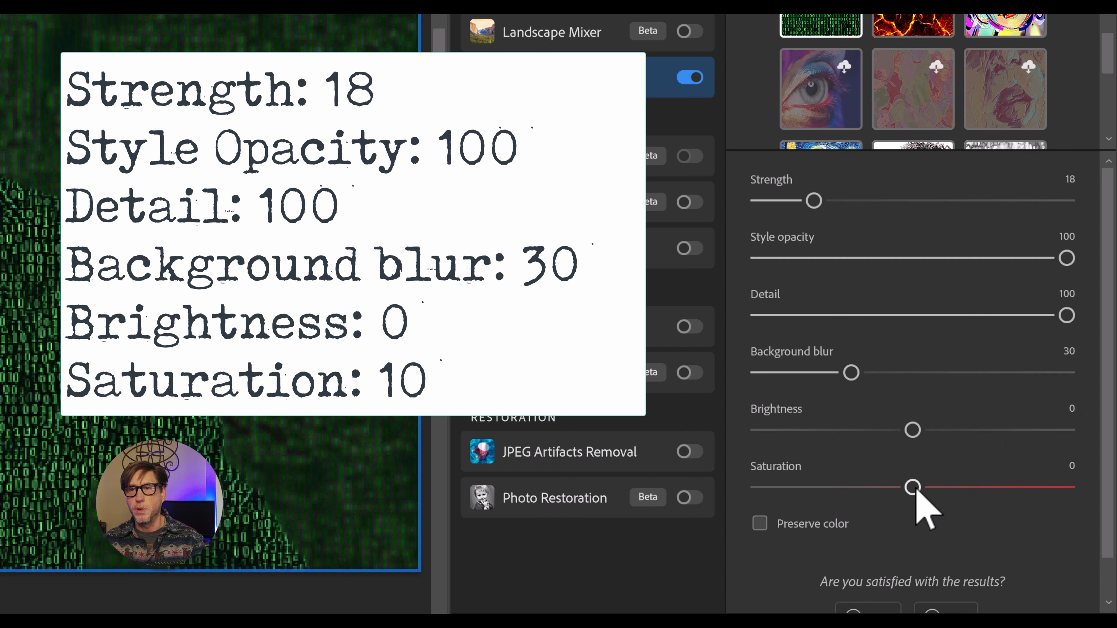
pyautogui.moveTo(913, 489); pyautogui.dragTo(946, 504)
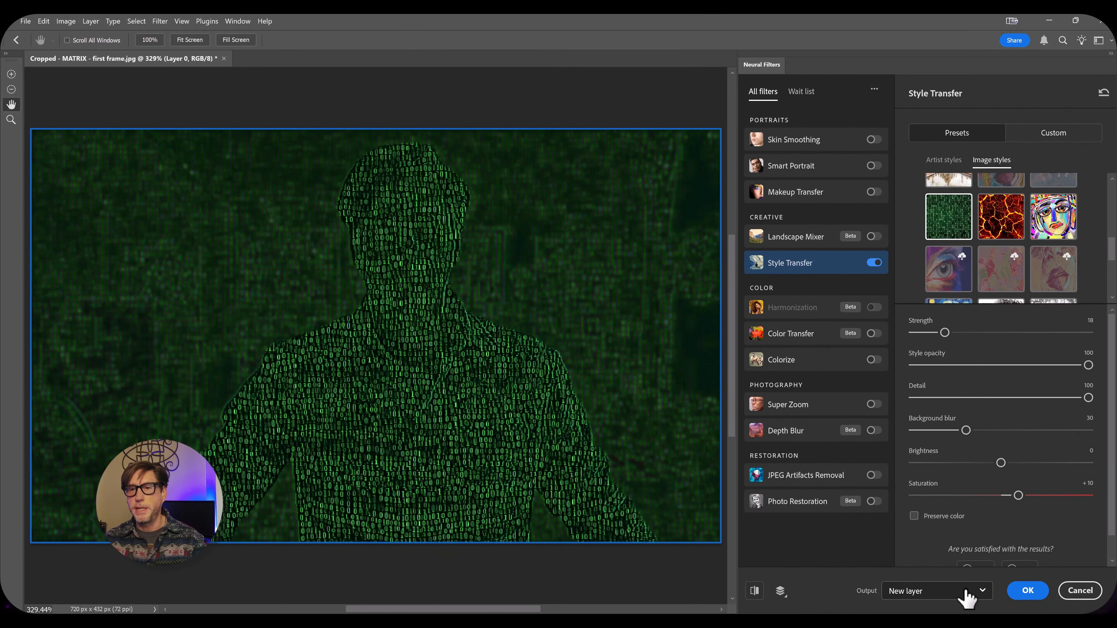
# Set the neural filter output to New layer and apply the Style Transfer effect.
pyautogui.click(961, 596)
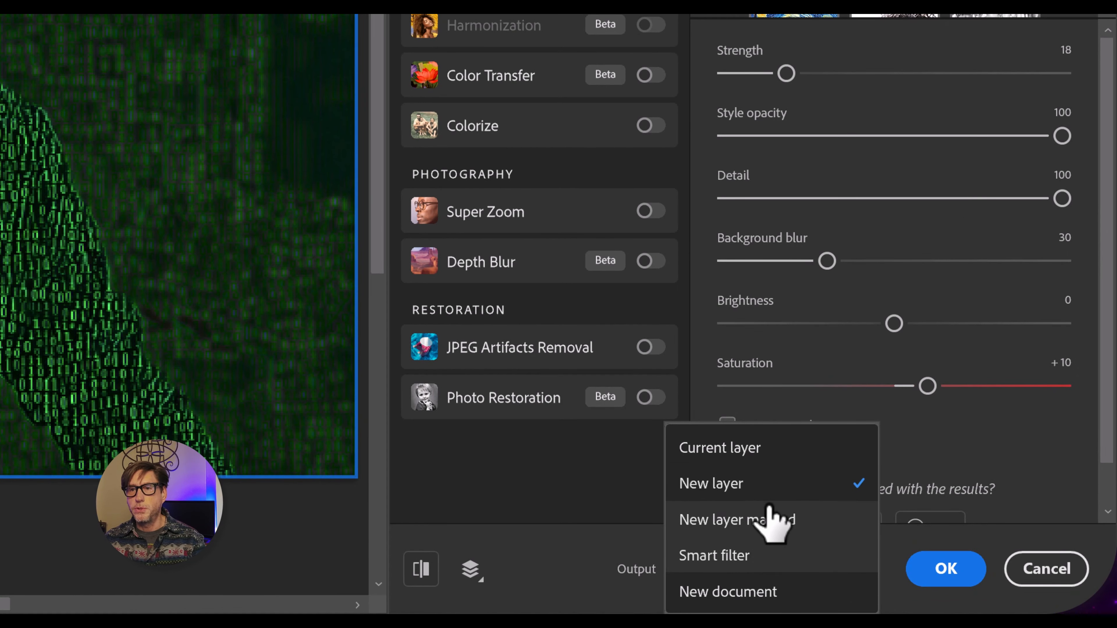
pyautogui.click(776, 494)
pyautogui.click(788, 591)
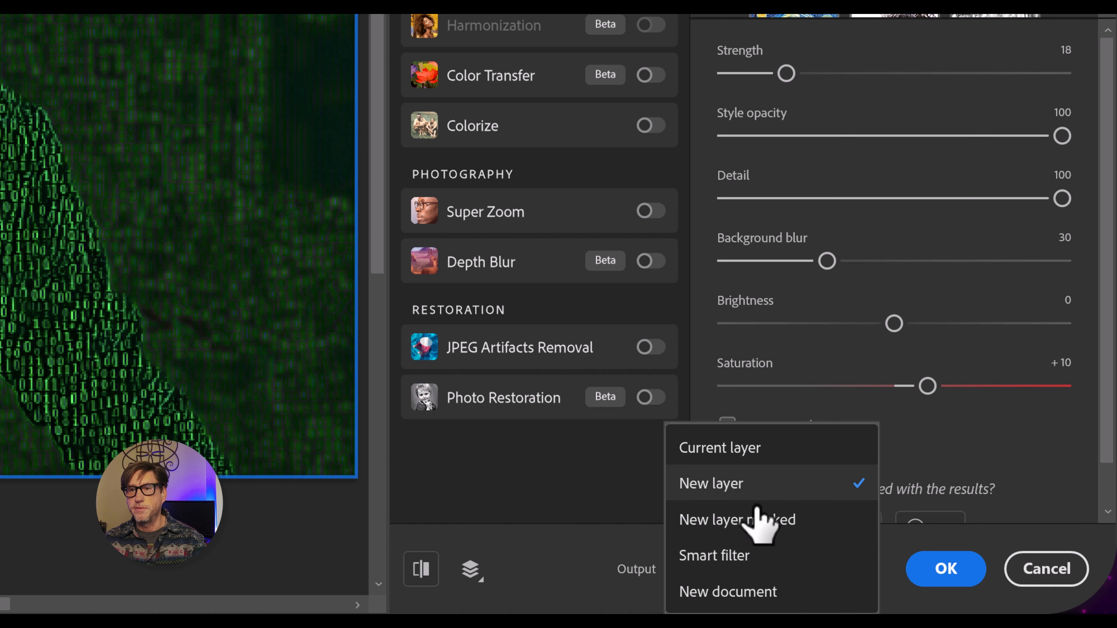
pyautogui.click(747, 451)
pyautogui.click(757, 576)
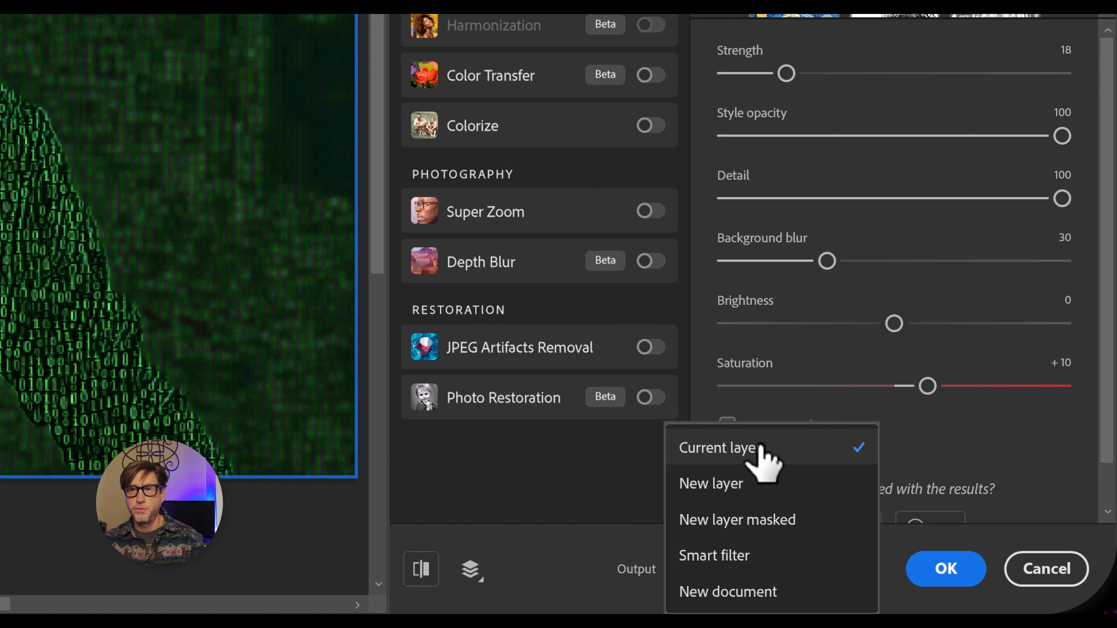
pyautogui.click(746, 488)
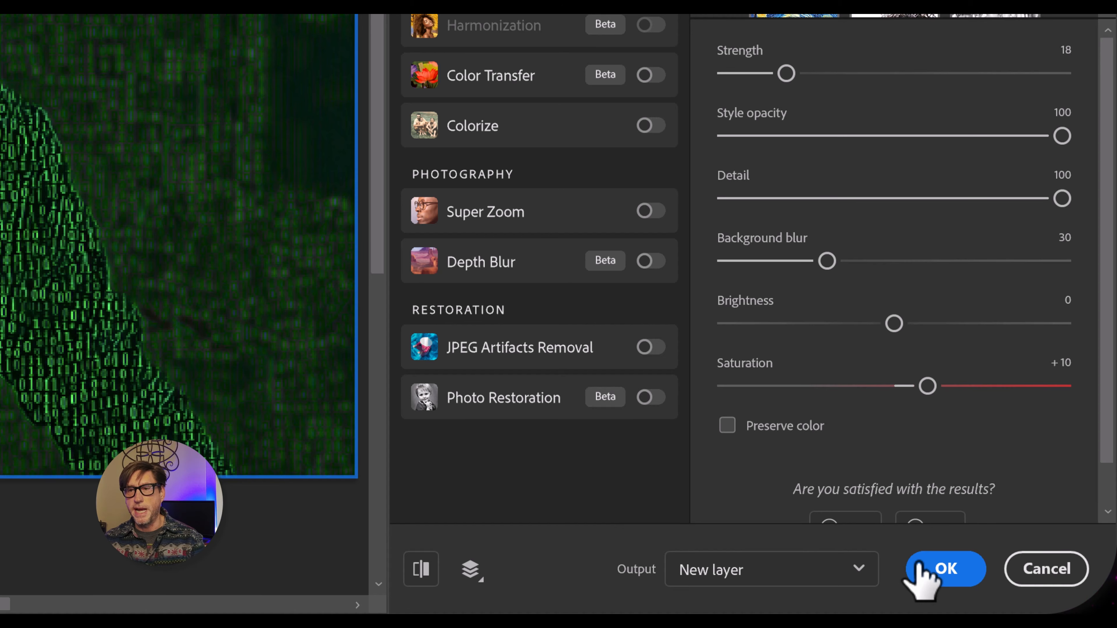
pyautogui.click(961, 585)
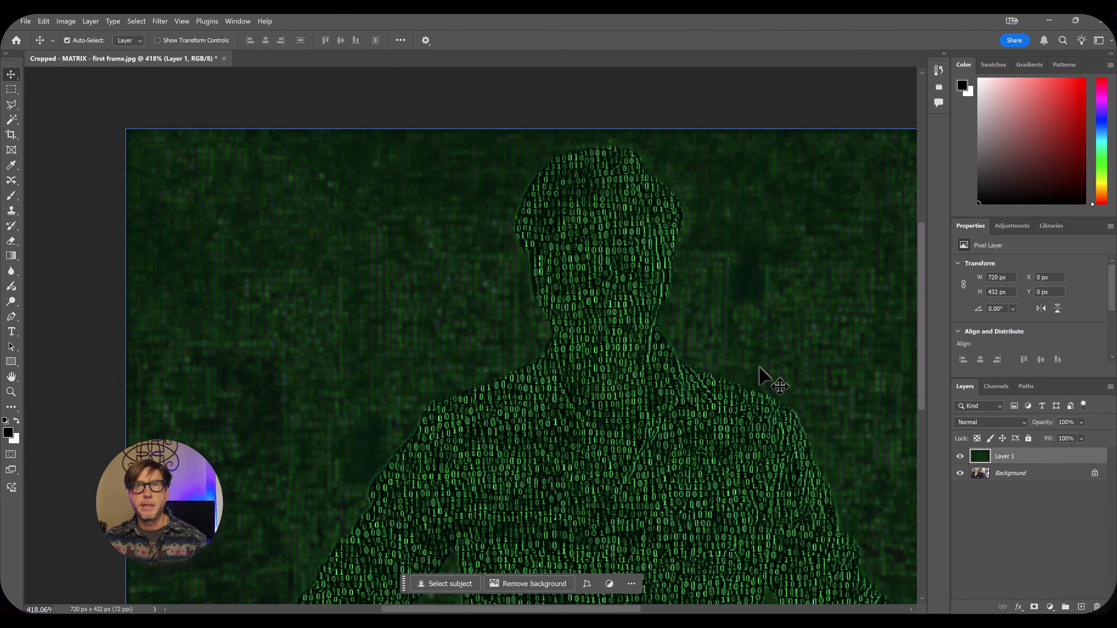
# Fit the image to the window and compare the Matrix-styled layer with the original frame by toggling the styled layer's visibility.
pyautogui.click(361, 95)
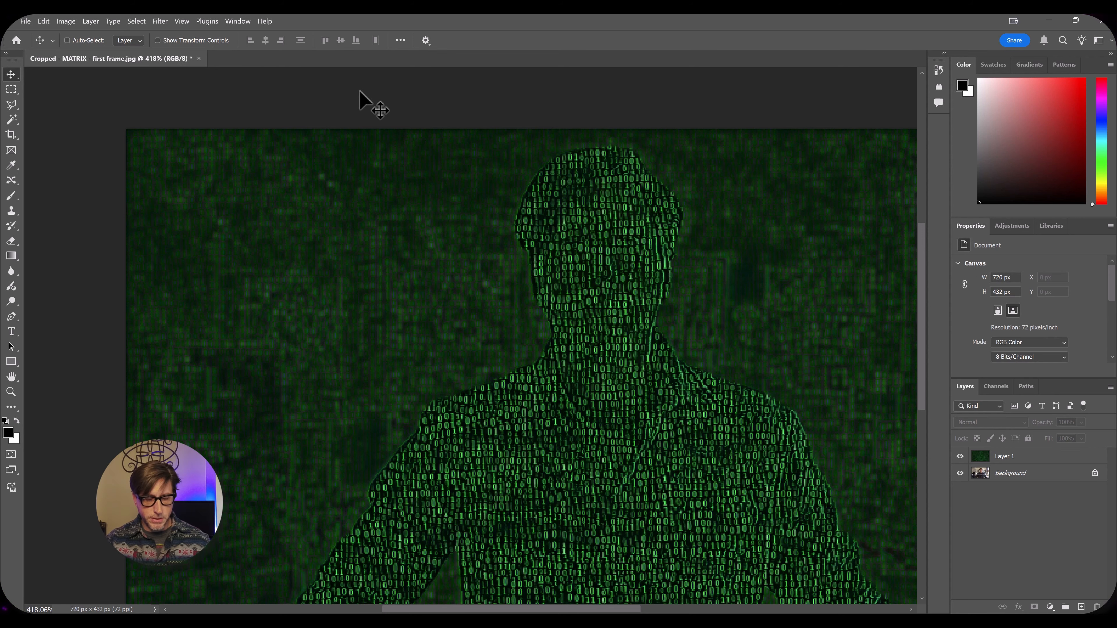
pyautogui.hotkey('ctrl', '0')
pyautogui.click(361, 94)
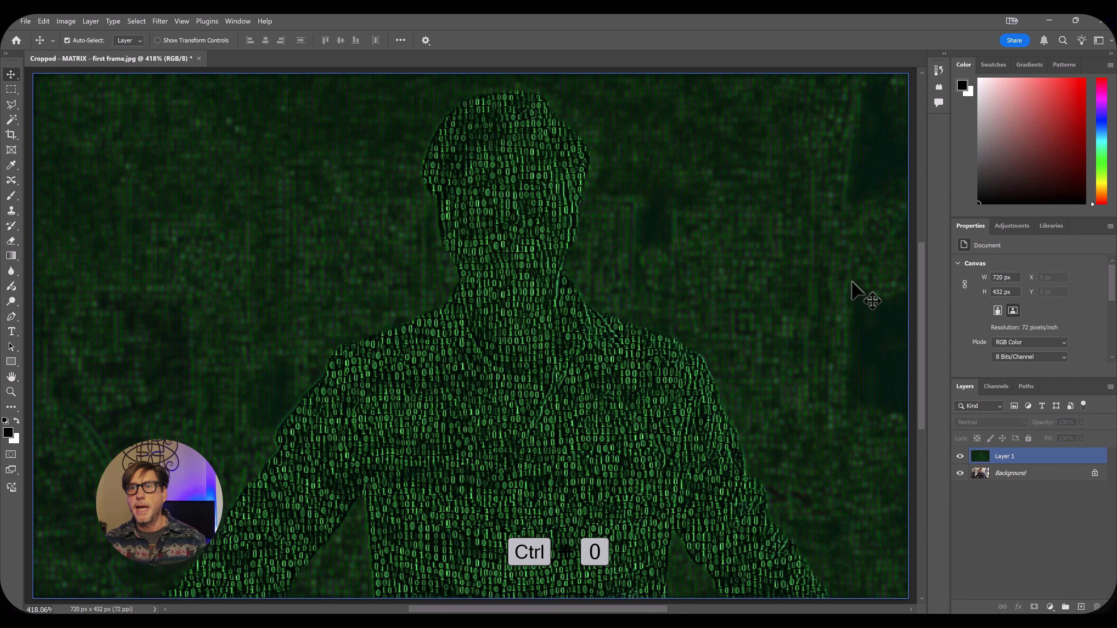
pyautogui.click(960, 457)
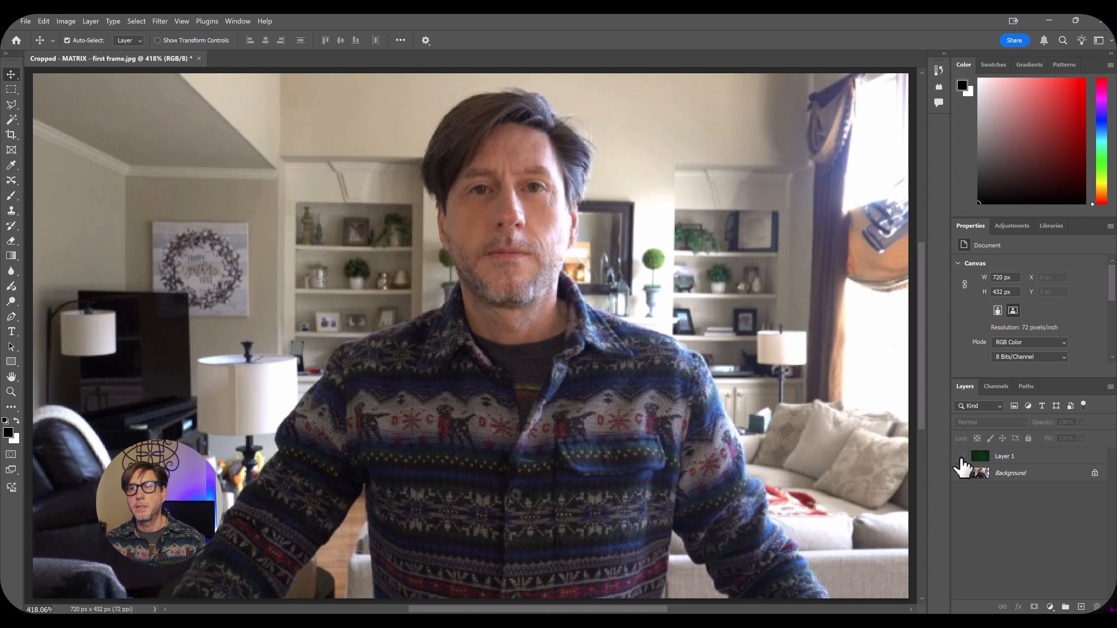
pyautogui.click(960, 457)
pyautogui.click(960, 456)
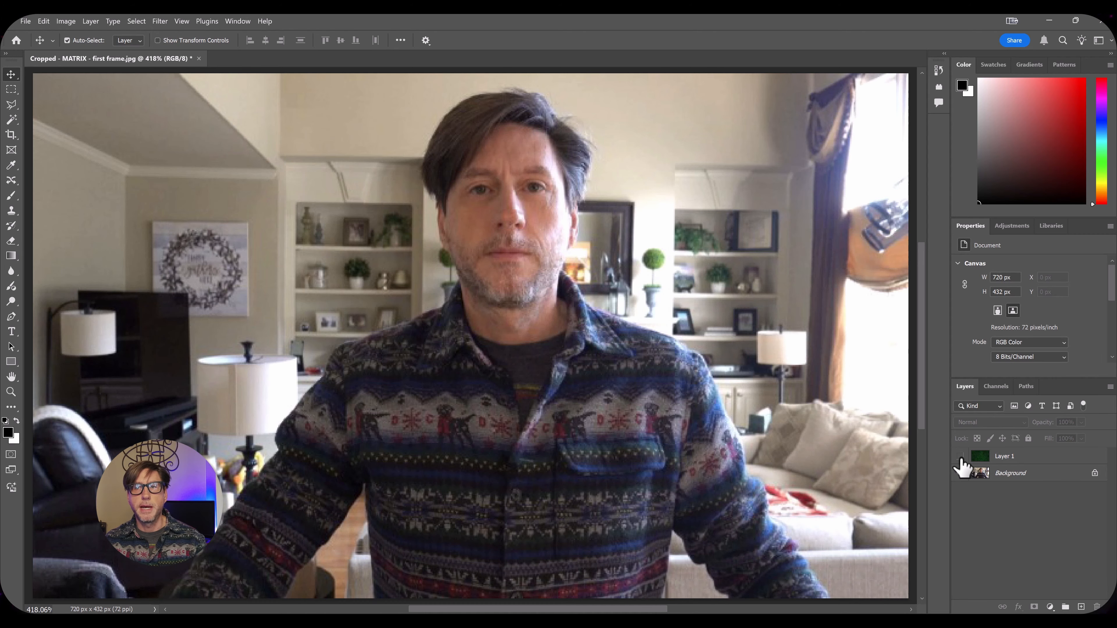
pyautogui.click(960, 457)
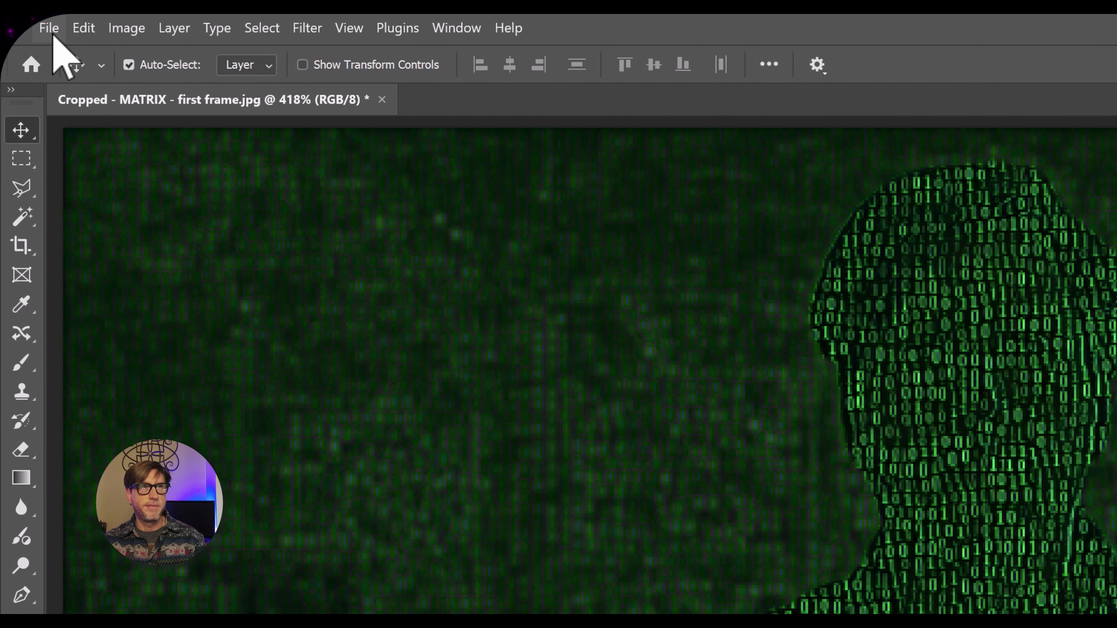
# Set up an Export As of the styled frame in PNG format at 720 x 432 px and 100% scale.
pyautogui.click(52, 31)
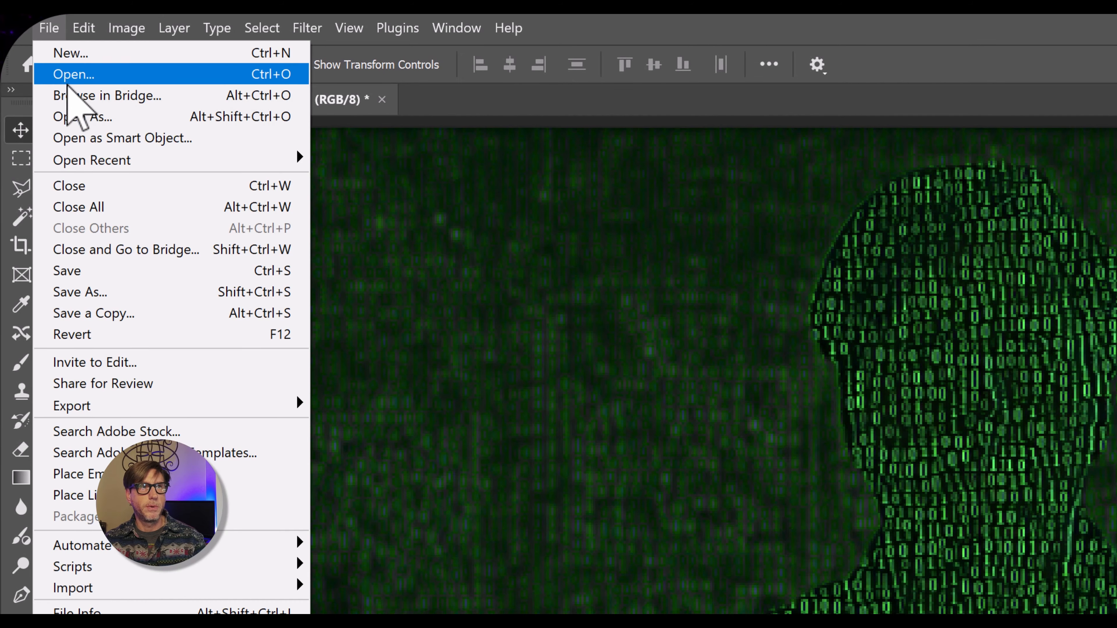
pyautogui.moveTo(152, 410)
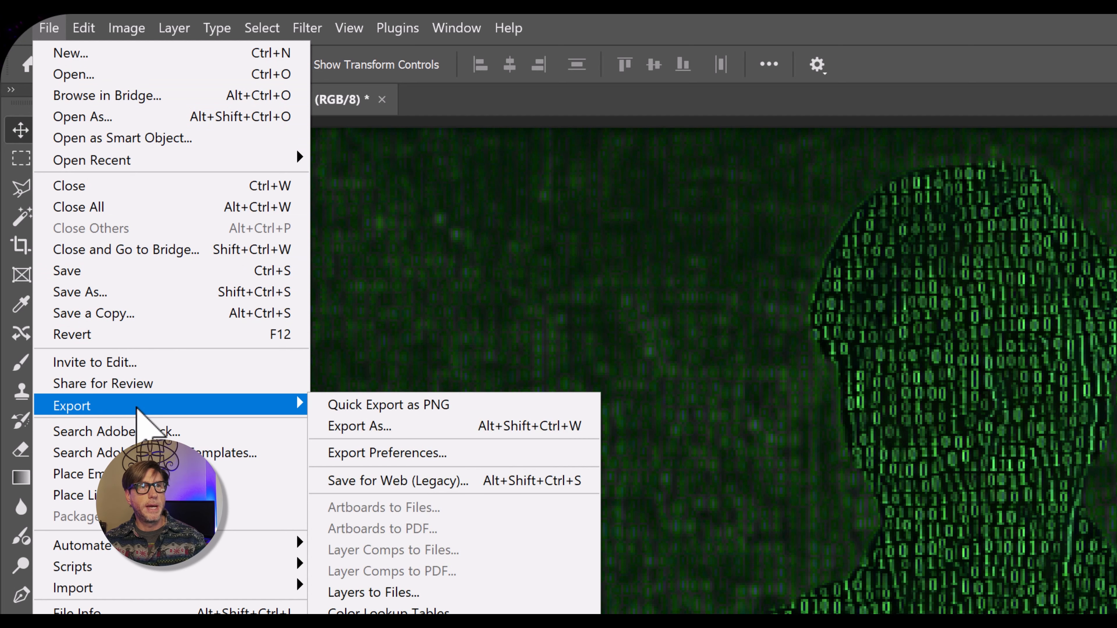
pyautogui.click(379, 431)
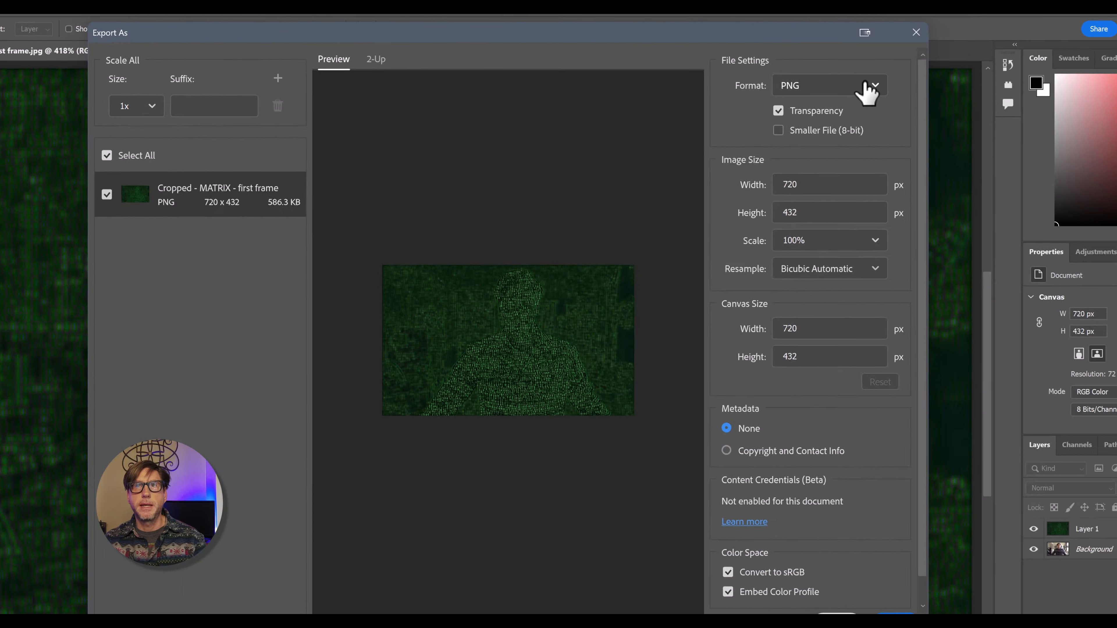
pyautogui.click(811, 79)
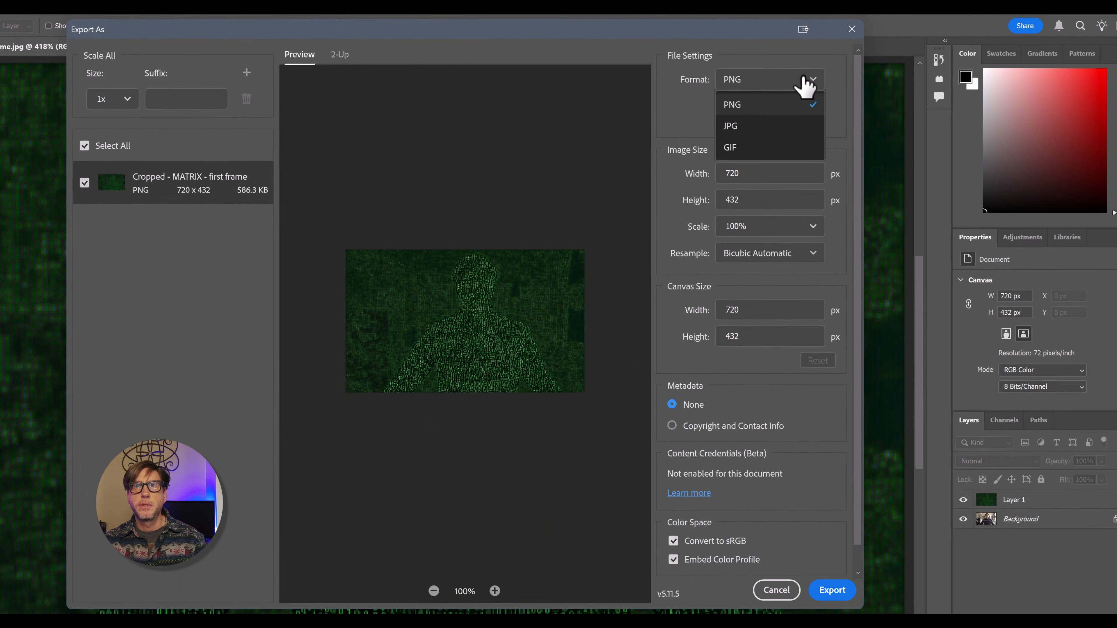
pyautogui.click(762, 110)
pyautogui.click(779, 84)
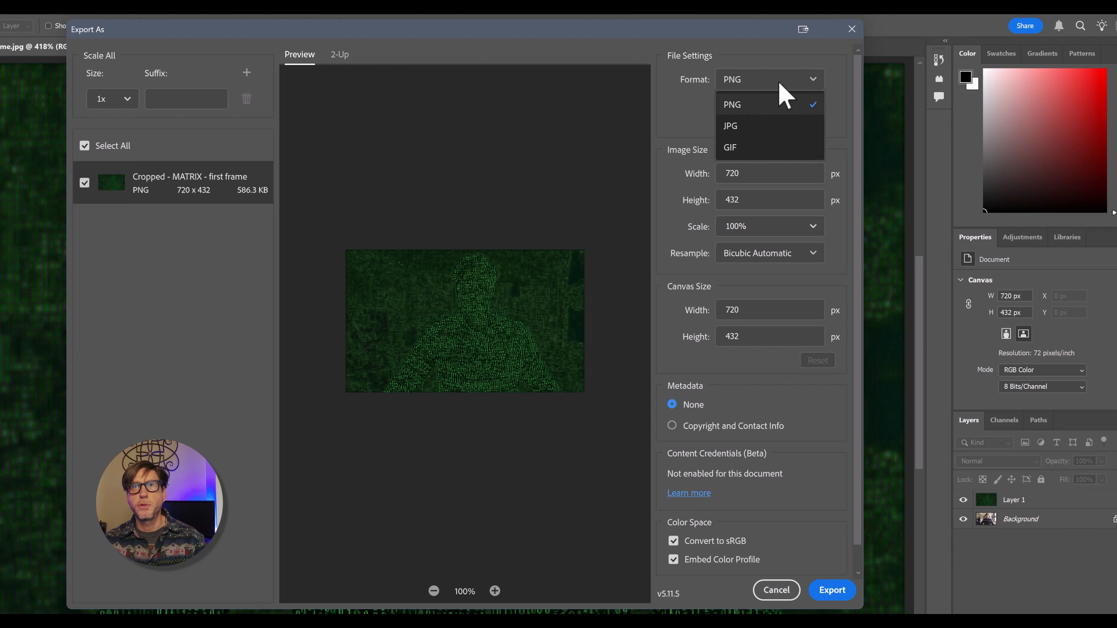
pyautogui.click(730, 126)
pyautogui.click(760, 86)
pyautogui.click(747, 106)
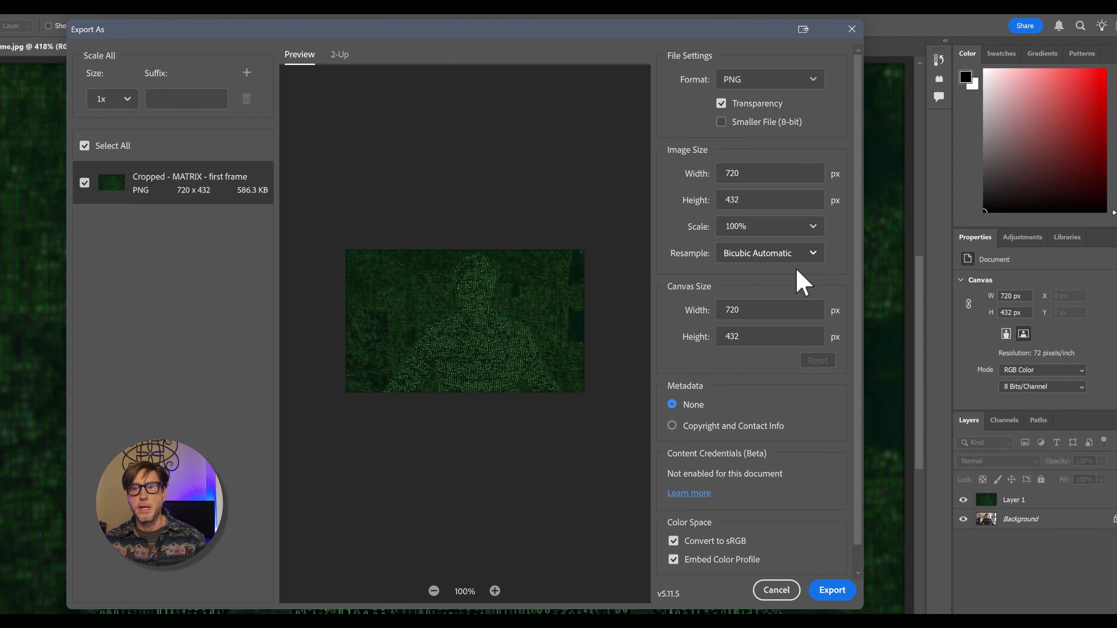
# Export the styled frame to the Runway1stFrames folder as Matrix Style First Frame.png.
pyautogui.click(837, 592)
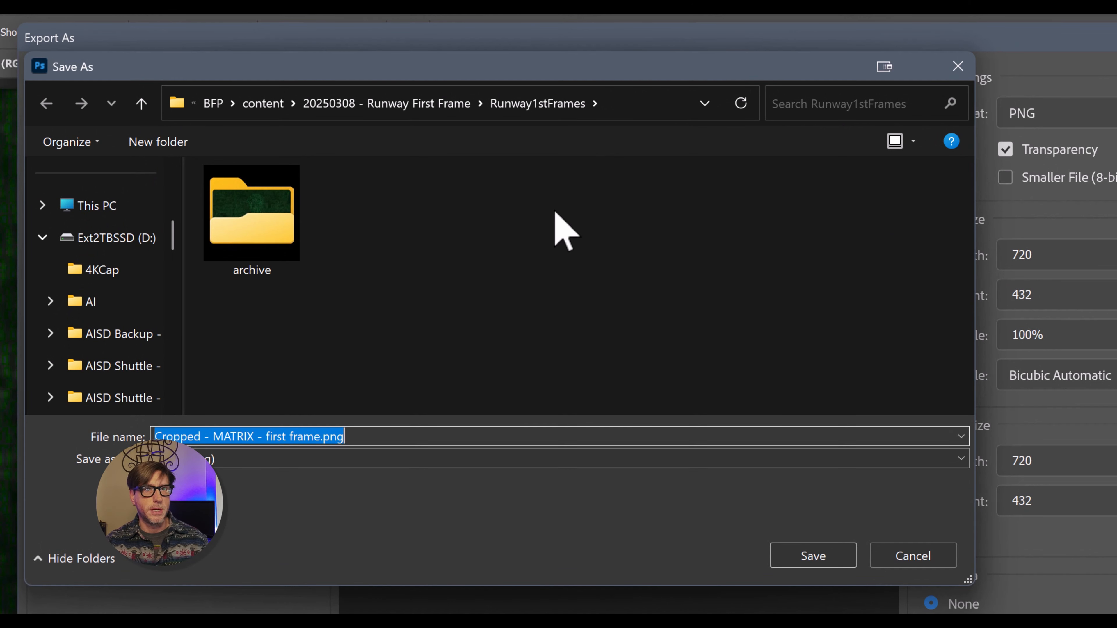
pyautogui.write('Matrix Style First')
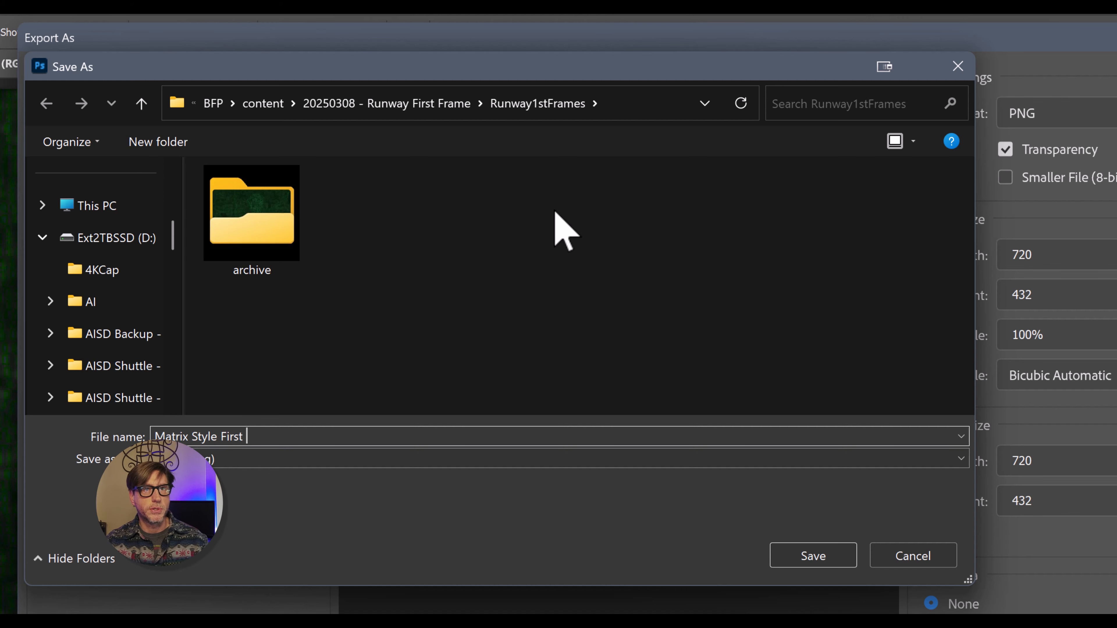
pyautogui.write(' Frame.png')
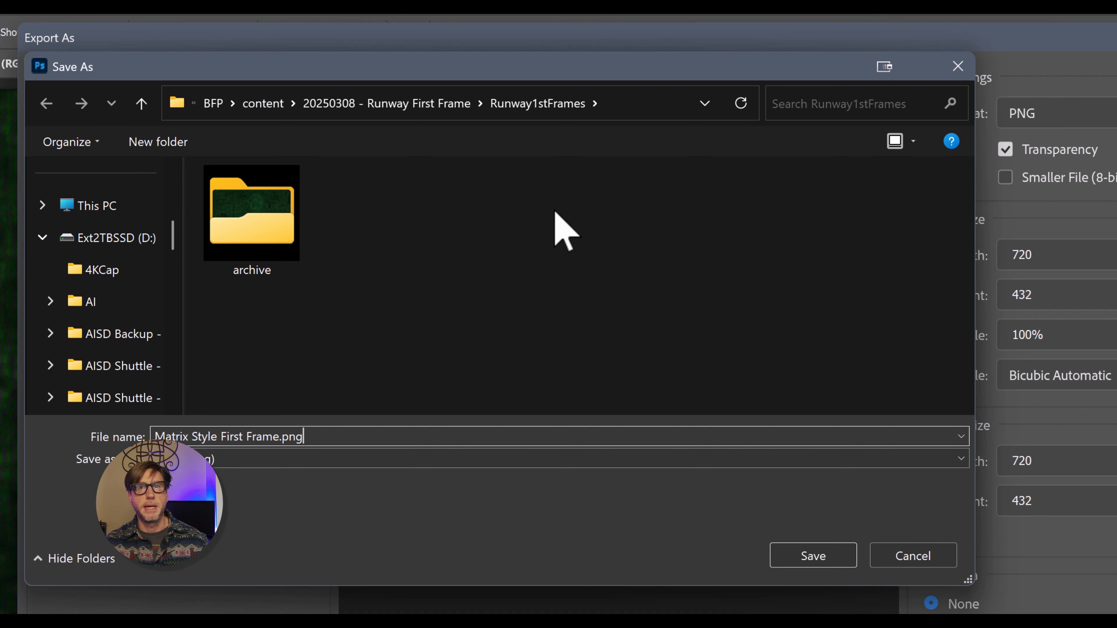
pyautogui.click(820, 565)
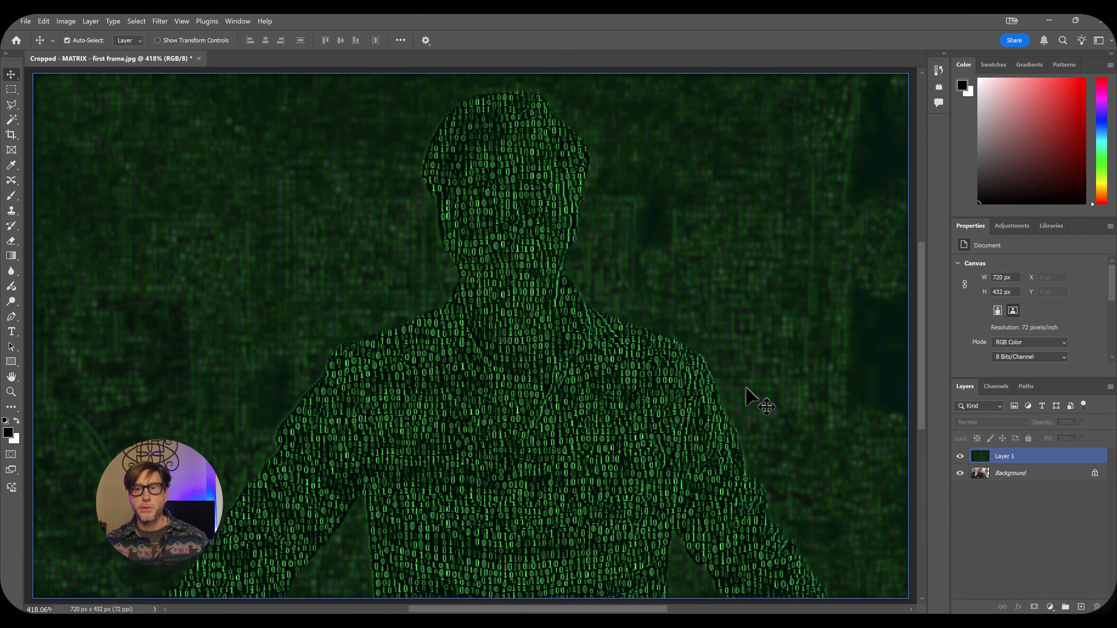
# Switch to Runway in the browser and upload Matrix Style First Frame.png from the Runway1stFrames folder as the restyled first frame.
pyautogui.moveTo(776, 621)
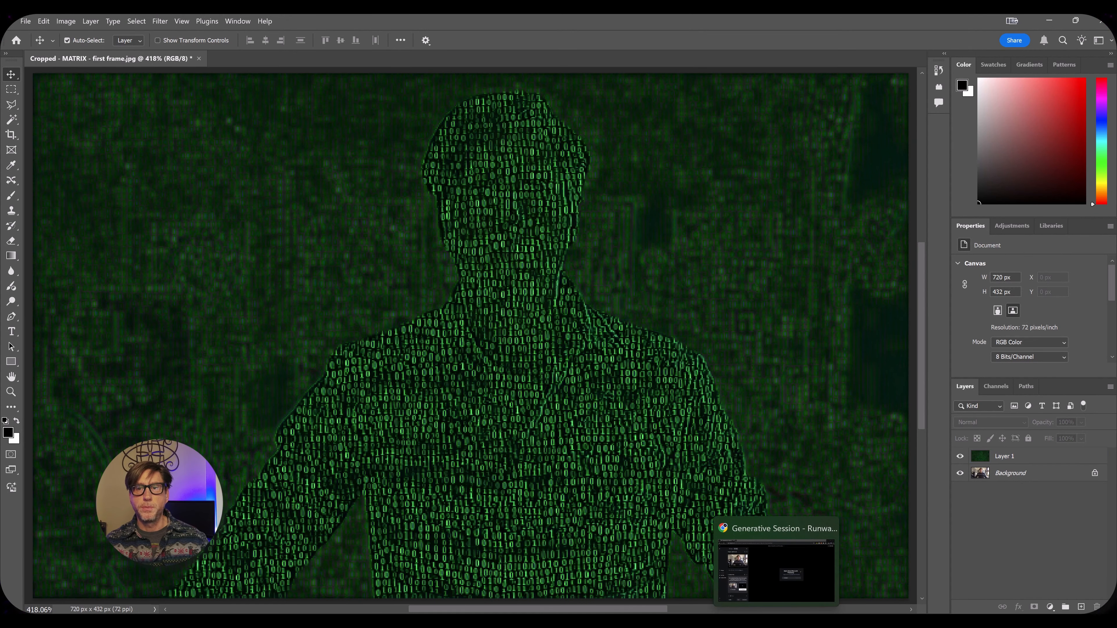
pyautogui.click(776, 572)
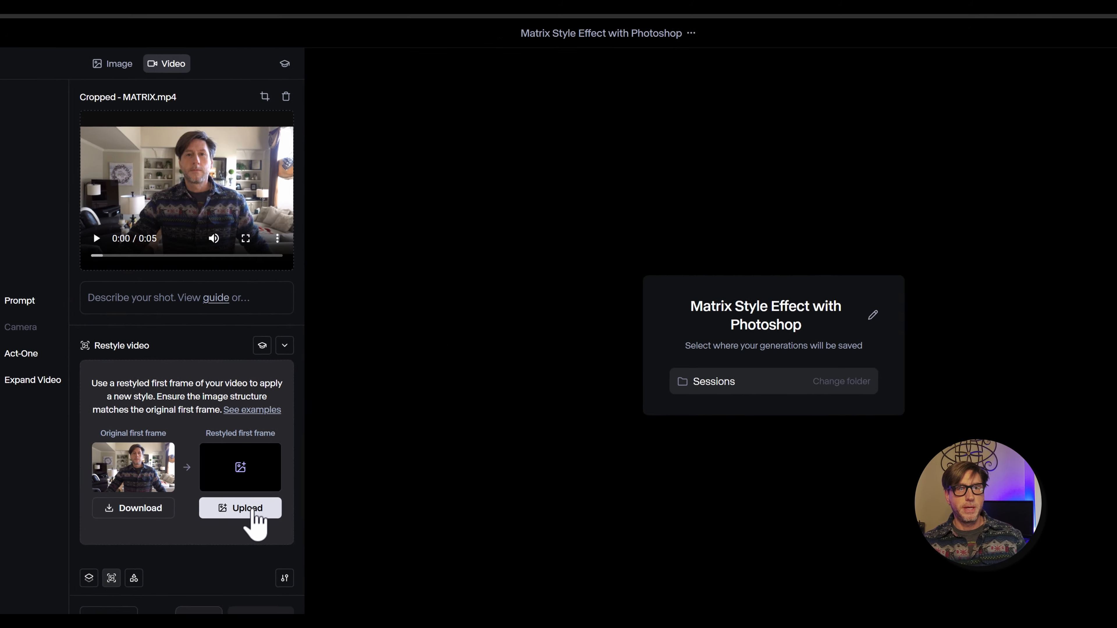
pyautogui.click(401, 446)
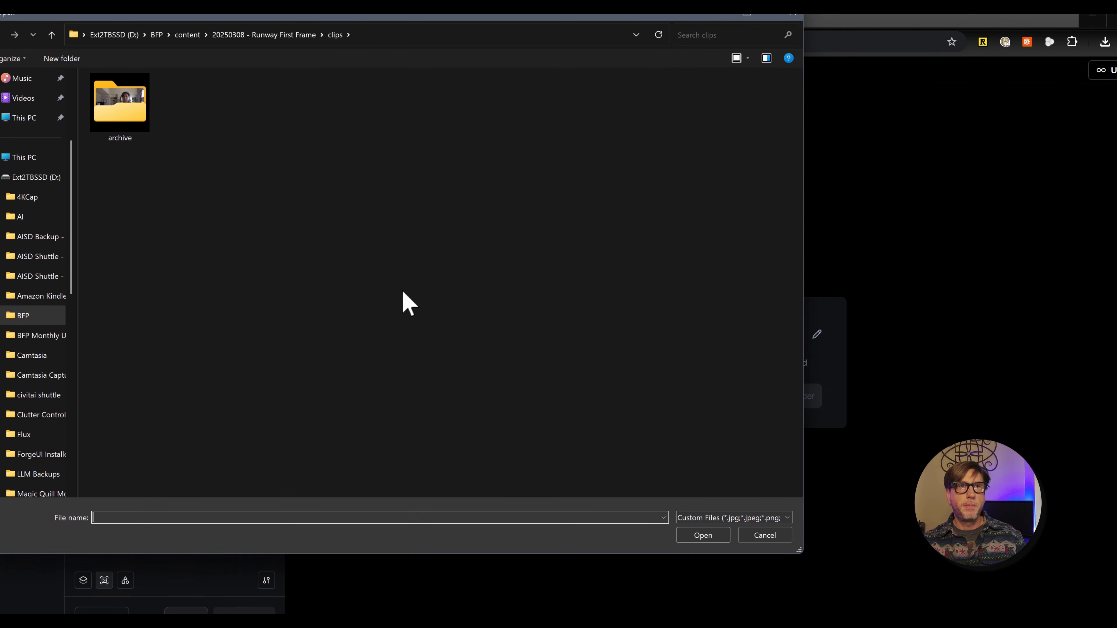
pyautogui.click(237, 34)
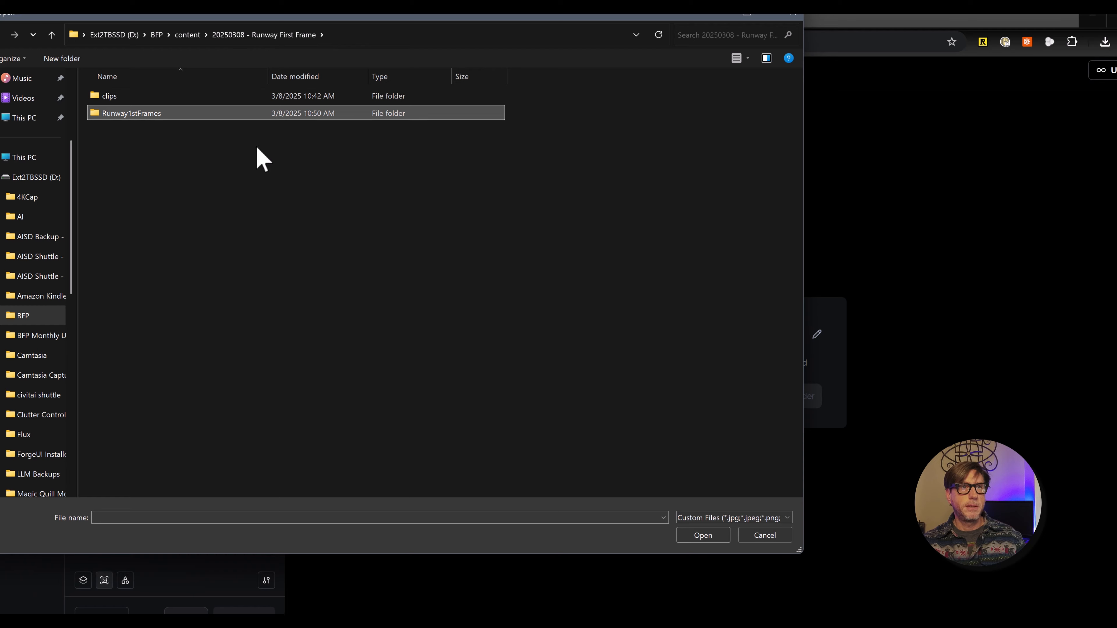
pyautogui.doubleClick(131, 114)
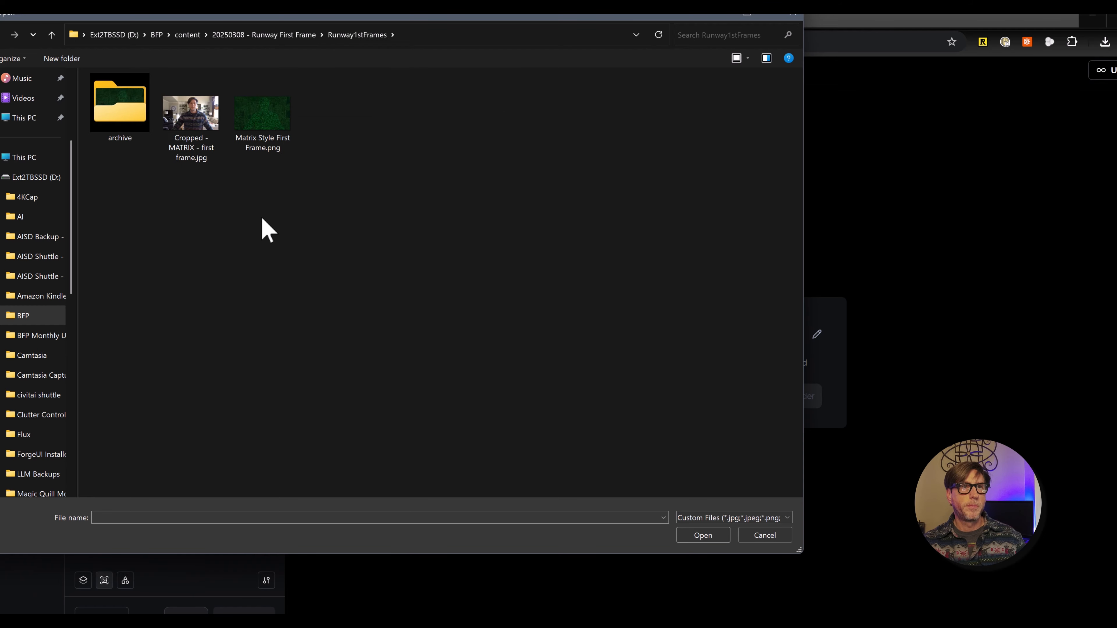
pyautogui.click(263, 140)
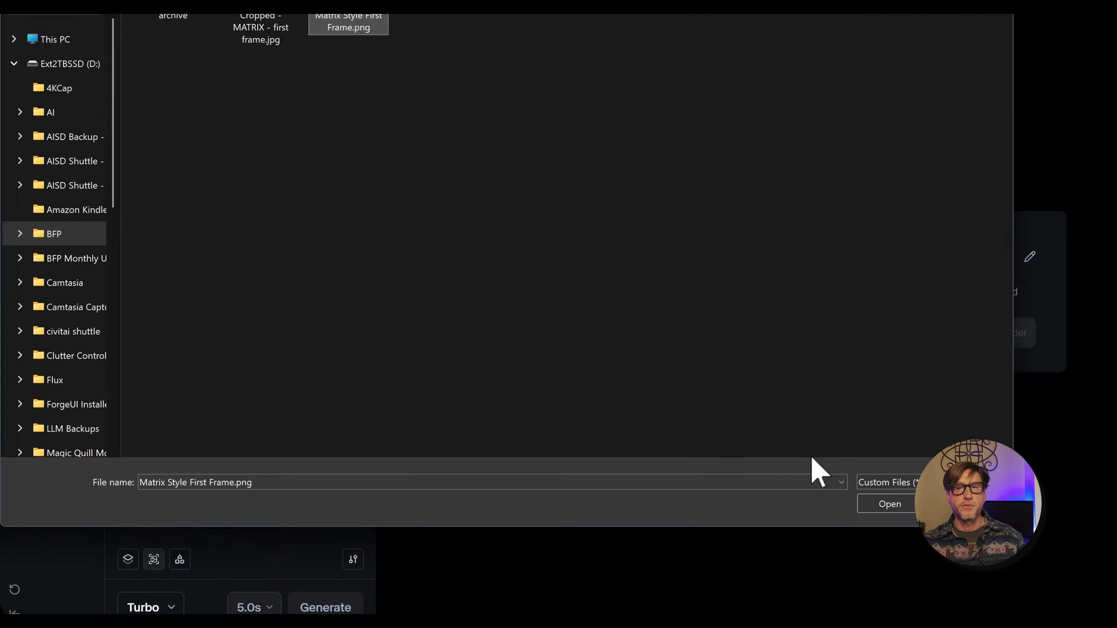
pyautogui.click(702, 534)
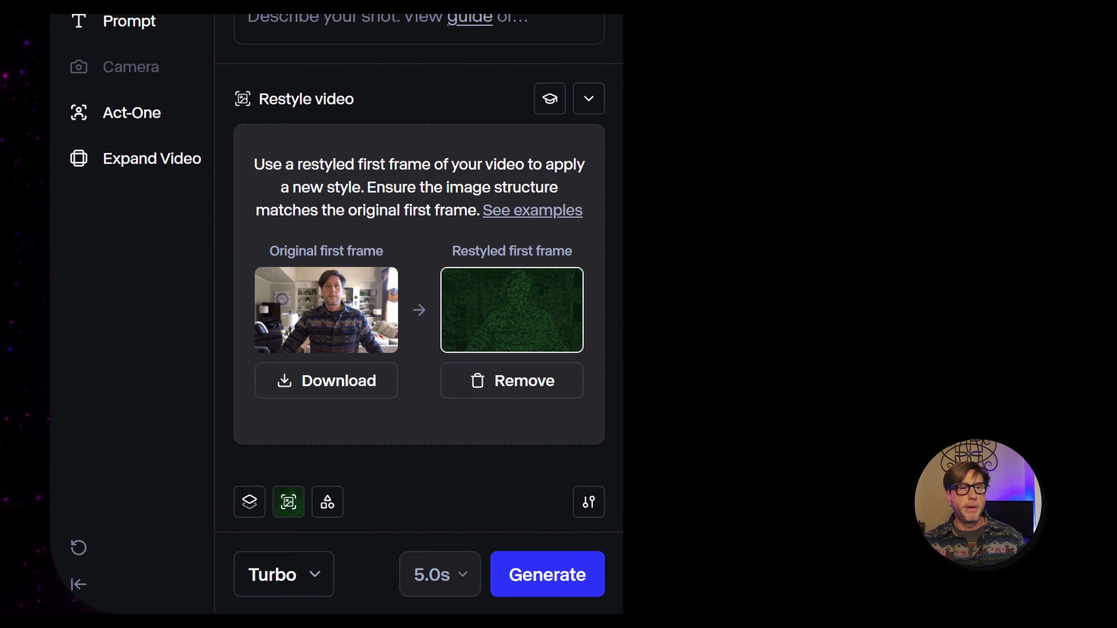
# Generate two restyled versions of the video with the Turbo model and the 5.0s duration.
pyautogui.moveTo(462, 579)
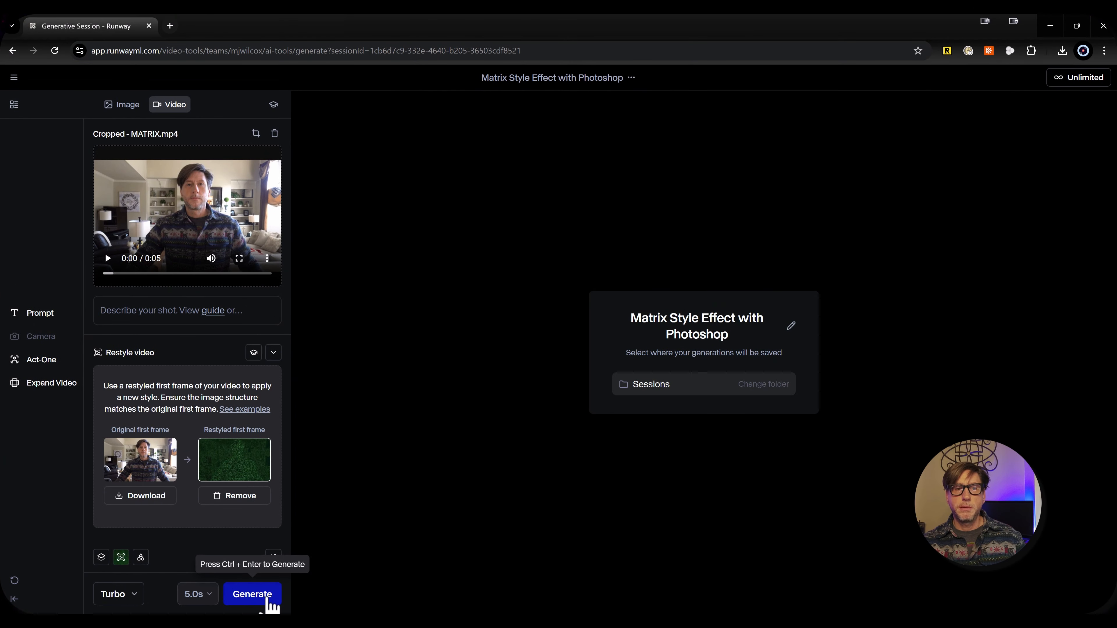
pyautogui.click(267, 598)
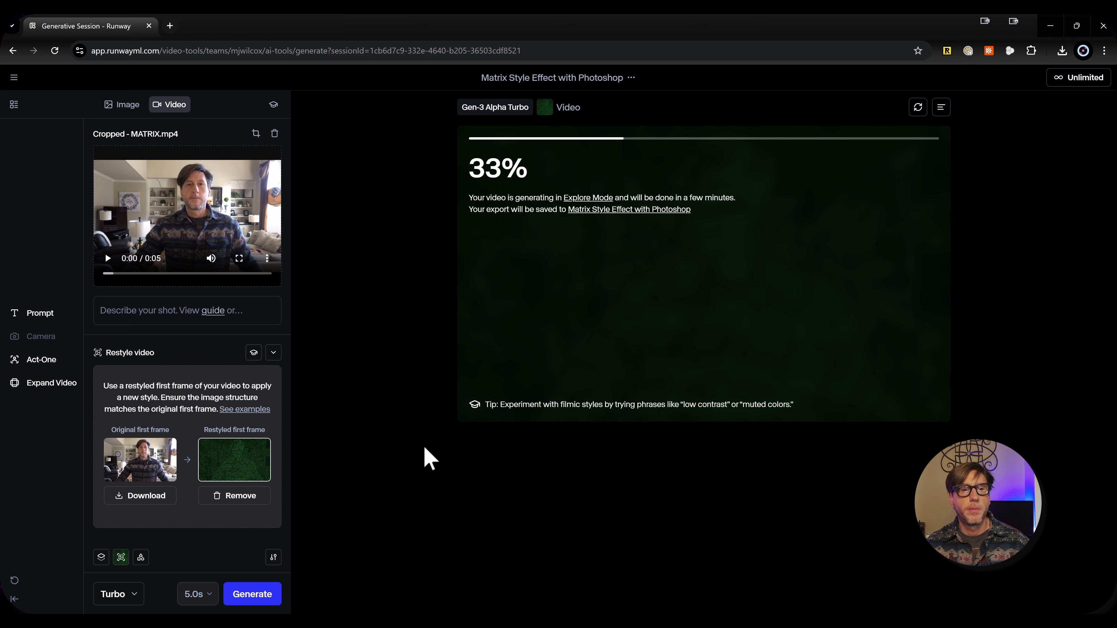
pyautogui.click(242, 594)
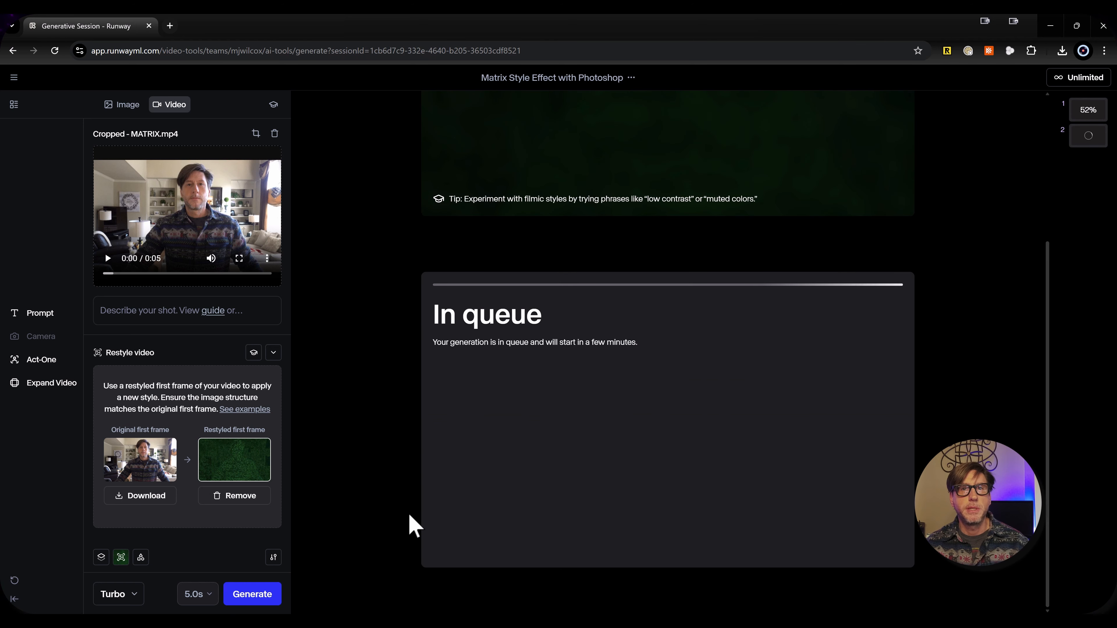
# Play back both generated Matrix-style videos to review the results.
pyautogui.scroll(5, 382, 535)
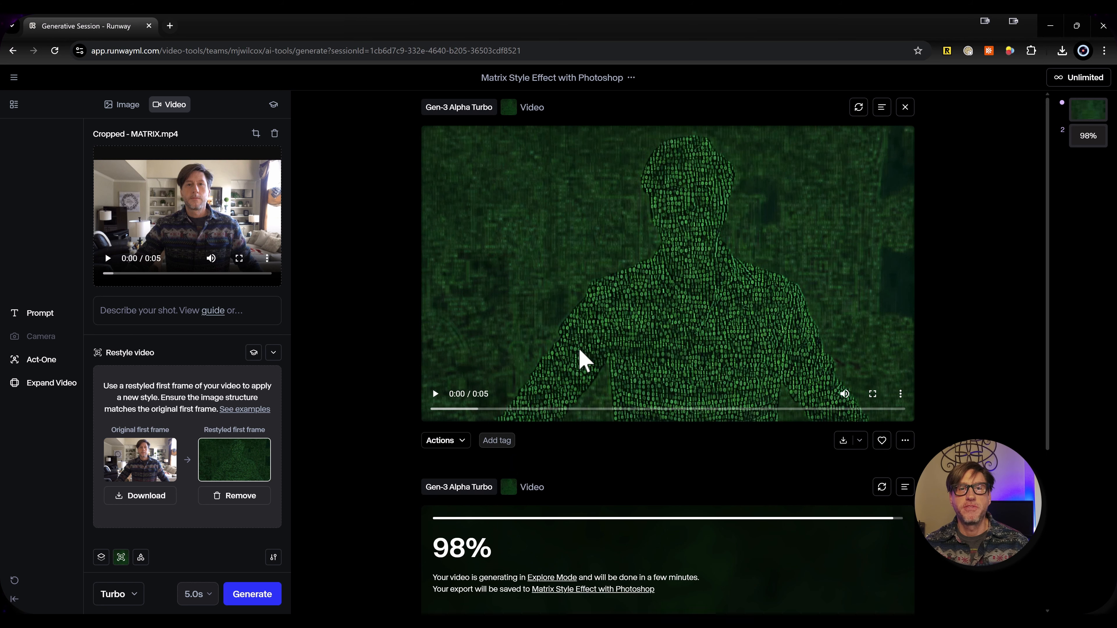
pyautogui.click(434, 394)
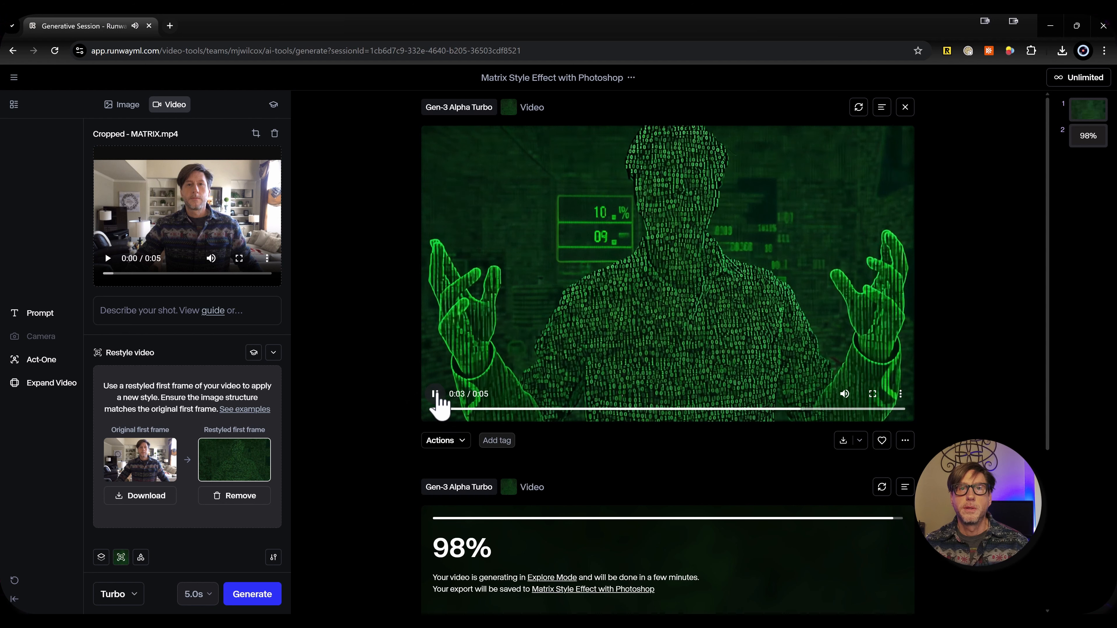
pyautogui.click(818, 376)
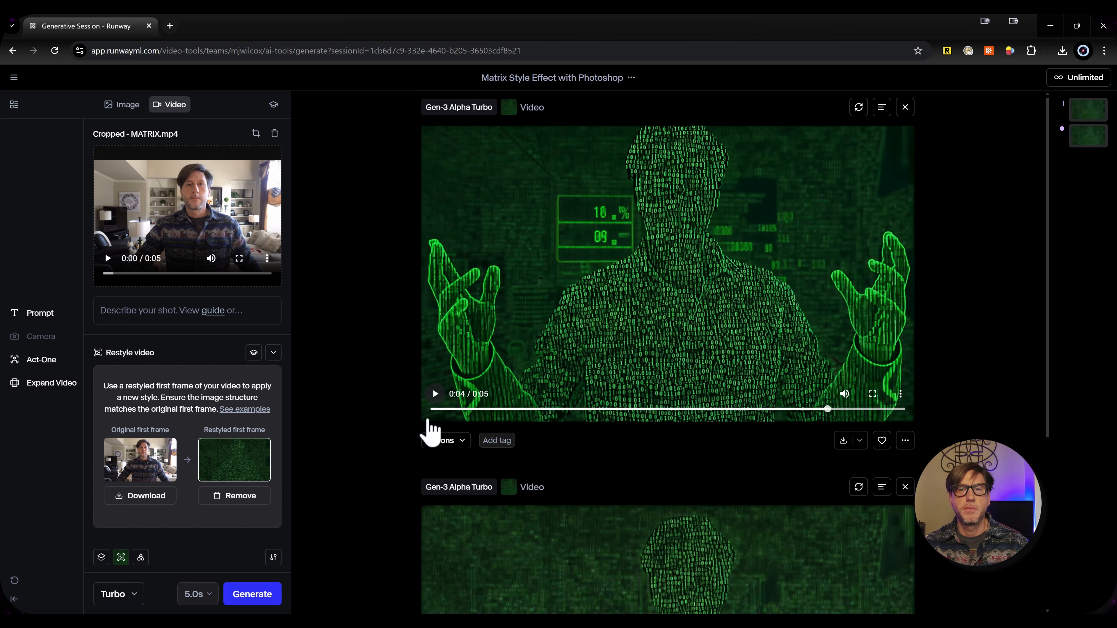
pyautogui.scroll(-6, 424, 429)
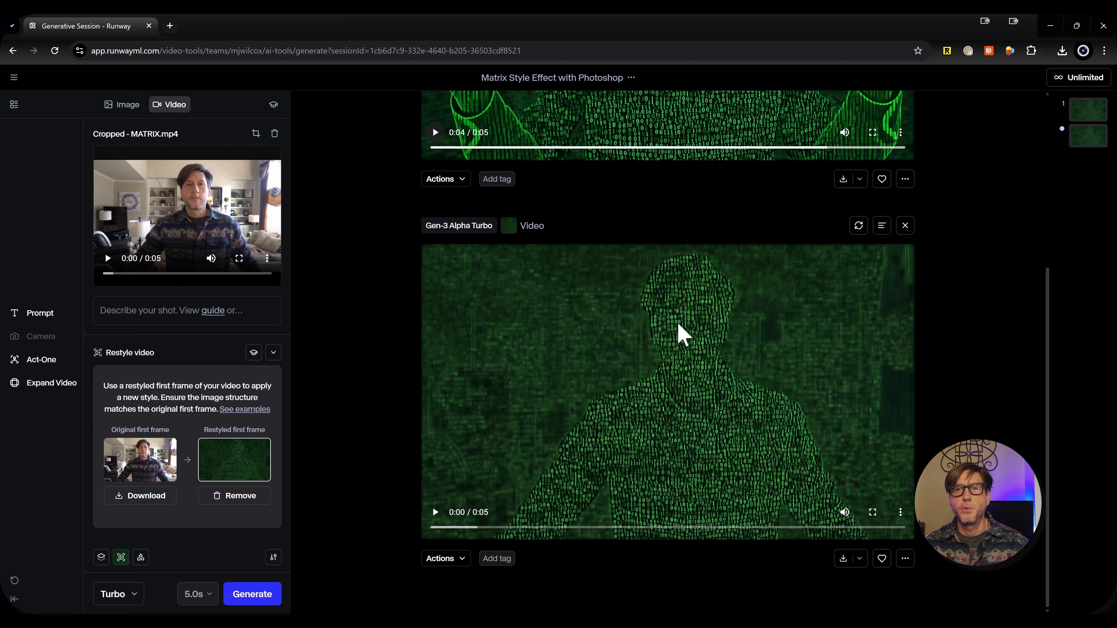
pyautogui.click(435, 512)
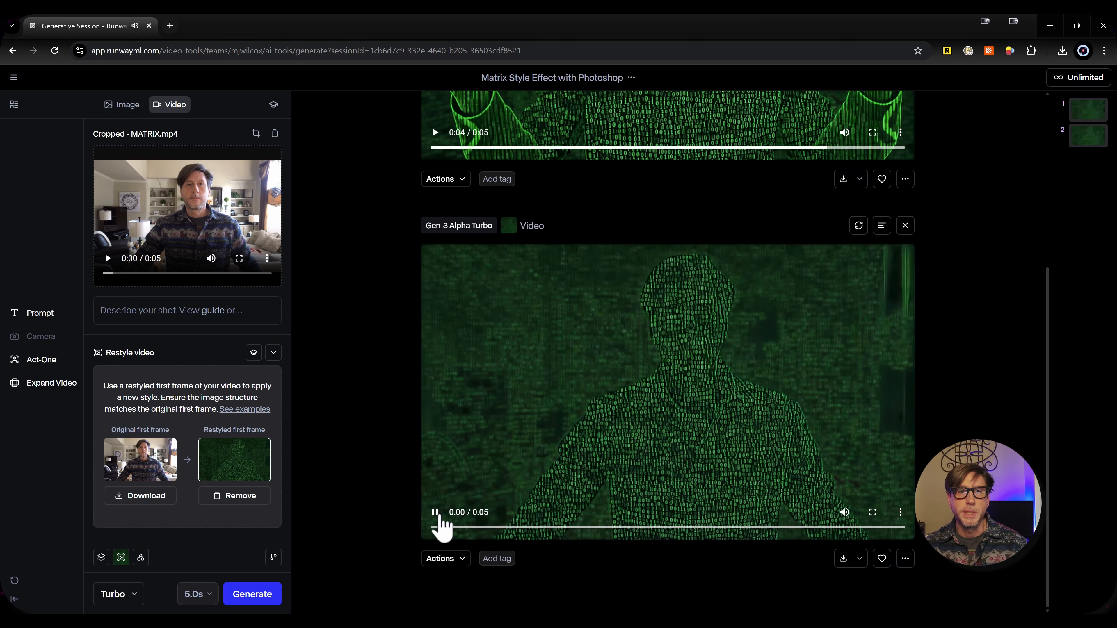
pyautogui.click(437, 514)
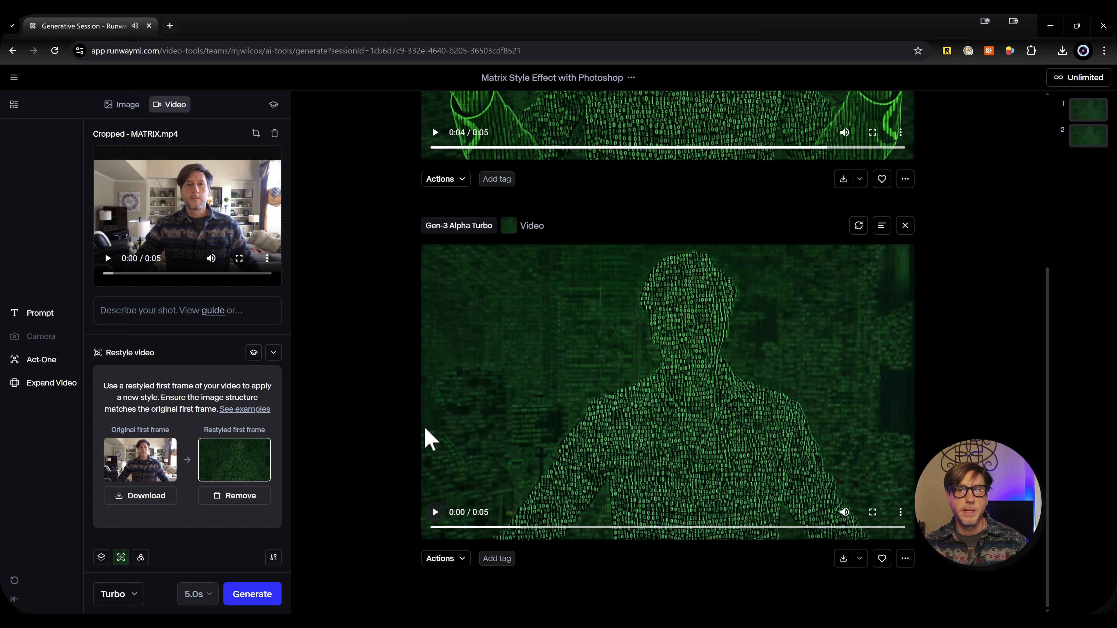
# Generate a third restyled version of the video and upscale the second result to 4K.
pyautogui.click(262, 598)
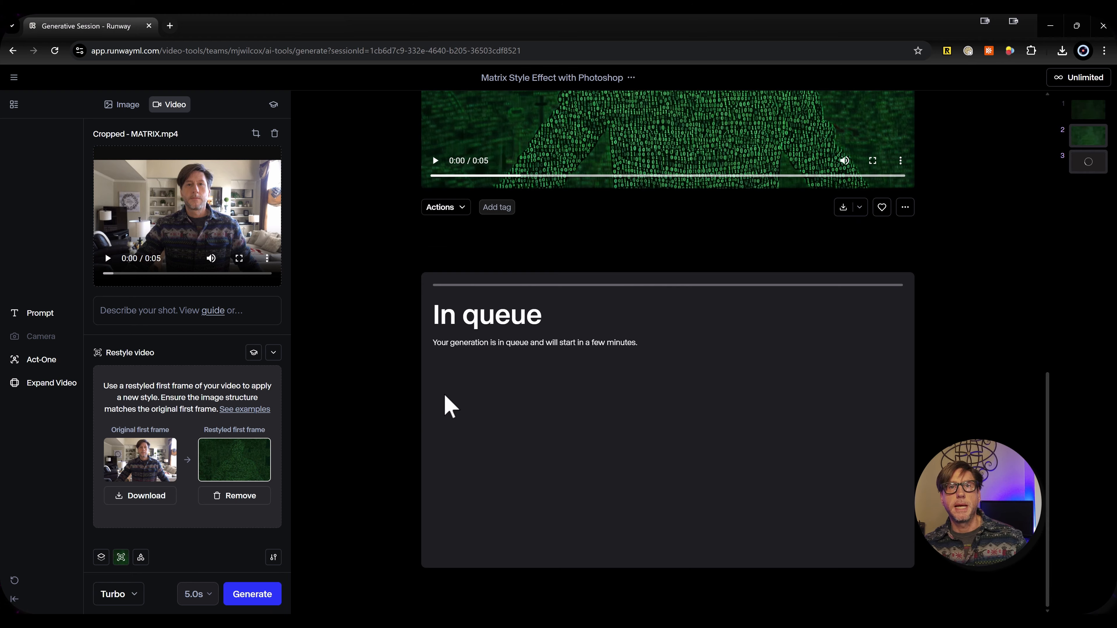
pyautogui.scroll(4, 449, 407)
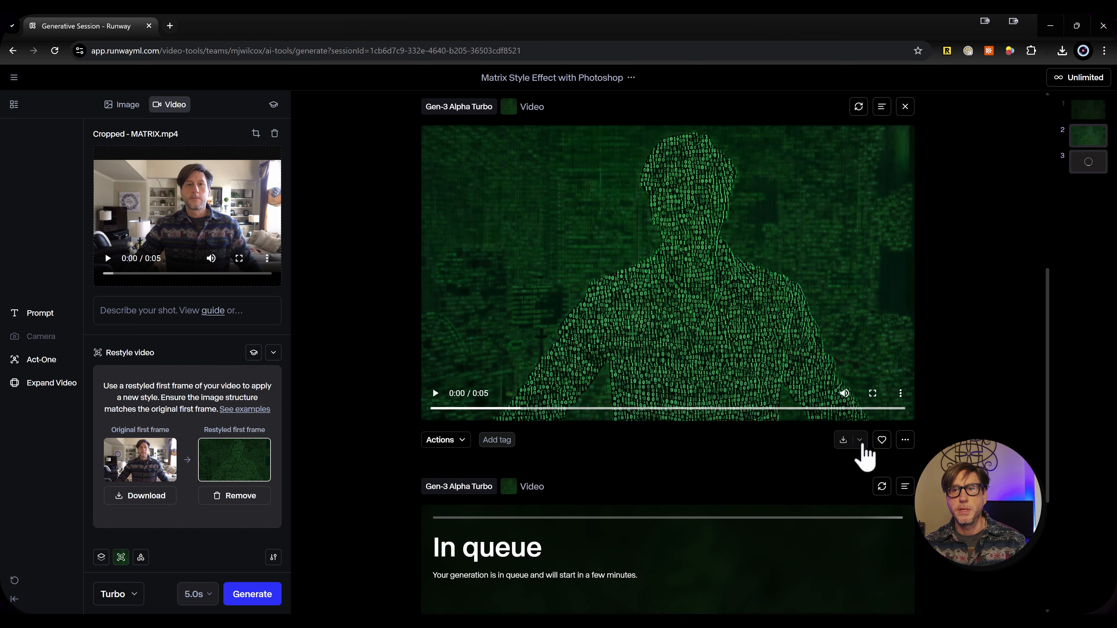
pyautogui.click(860, 442)
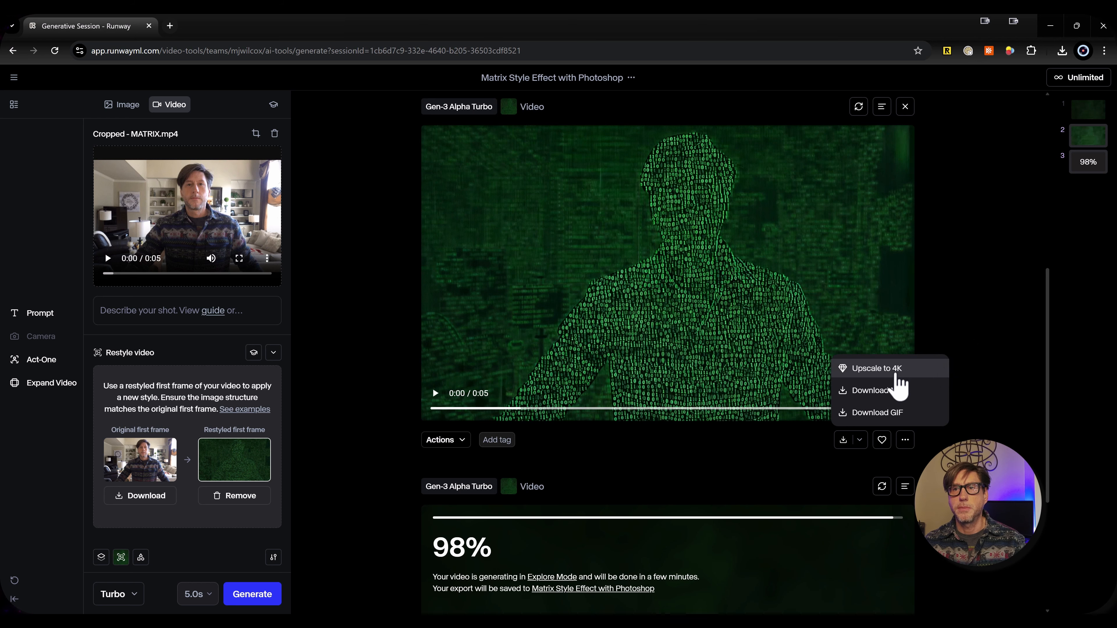
pyautogui.click(896, 373)
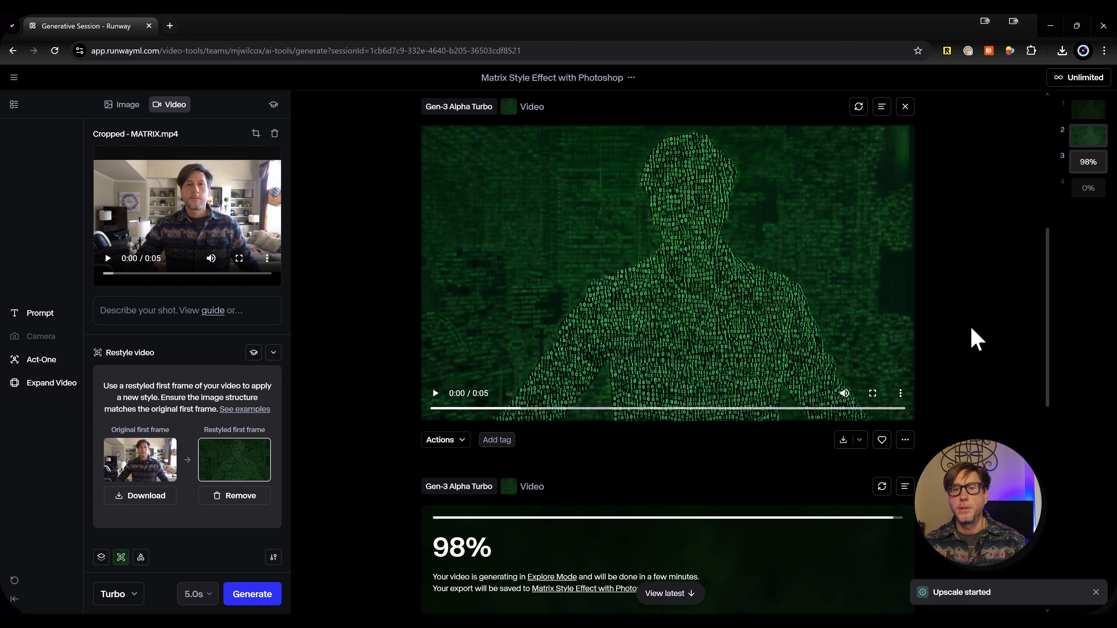
# Check the progress of the third restyled video and the 4K upscale, and play back the third video.
pyautogui.scroll(-4, 667, 352)
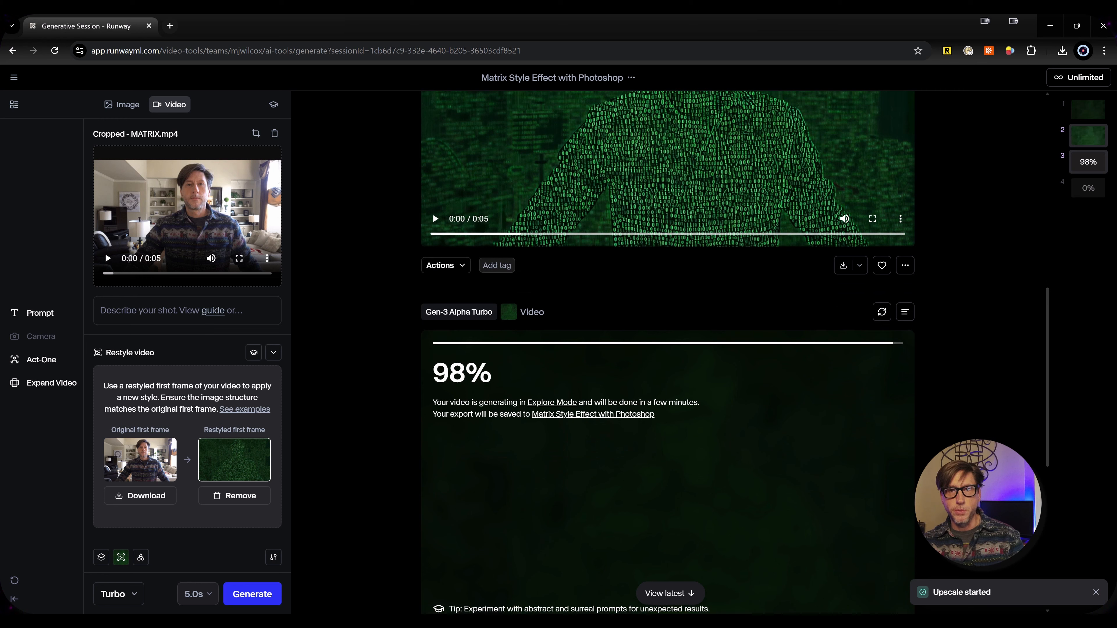
pyautogui.scroll(4, 666, 352)
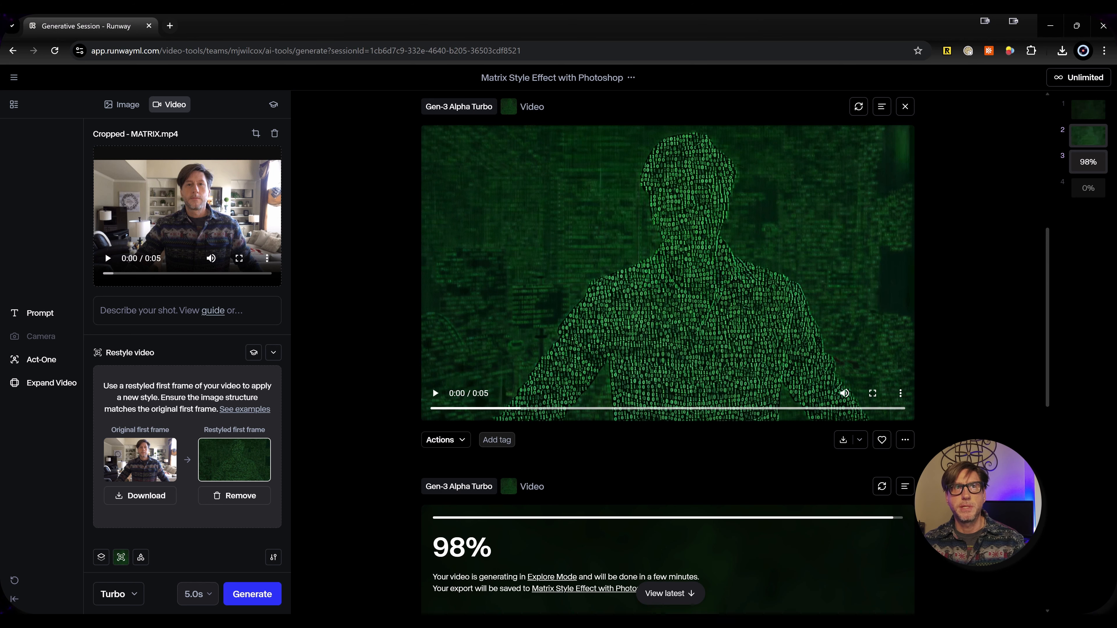
pyautogui.scroll(-3, 666, 352)
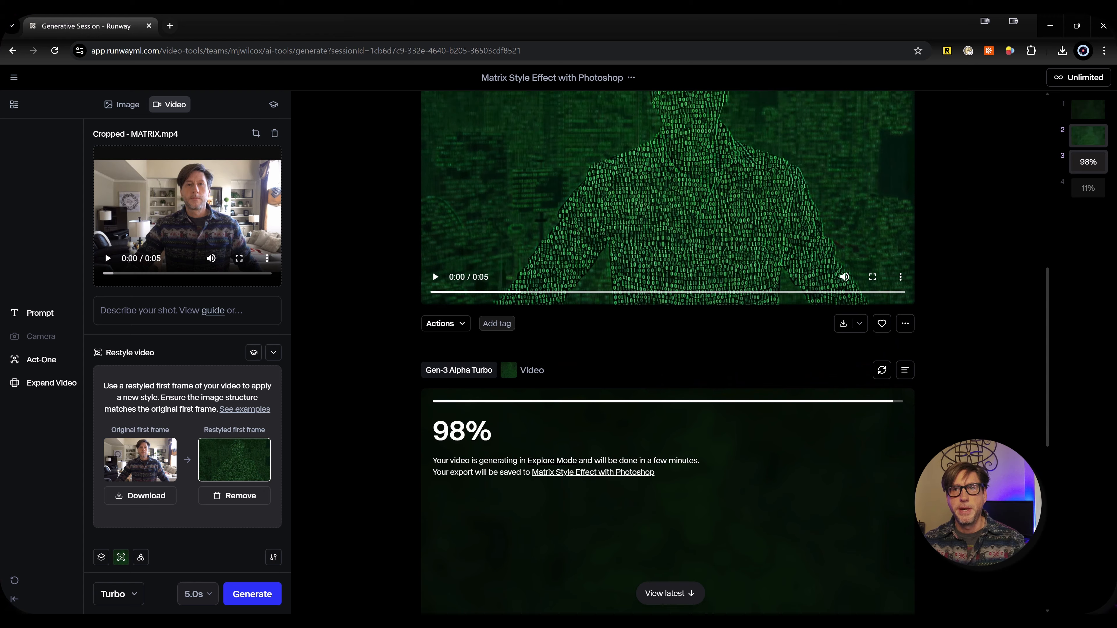
pyautogui.scroll(-3, 667, 352)
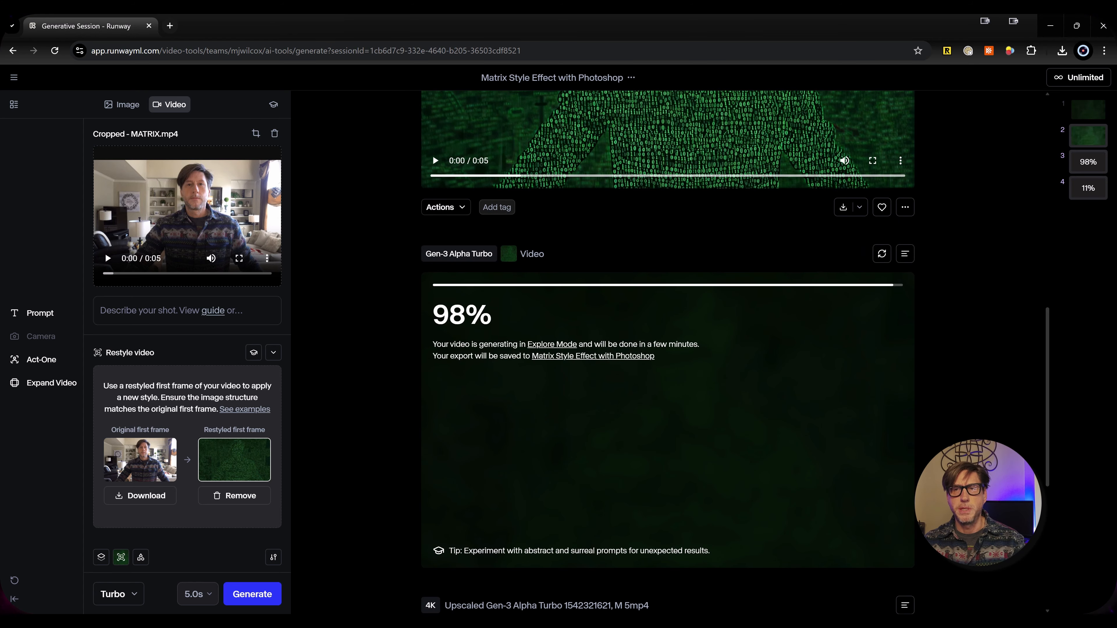
pyautogui.scroll(-7, 667, 352)
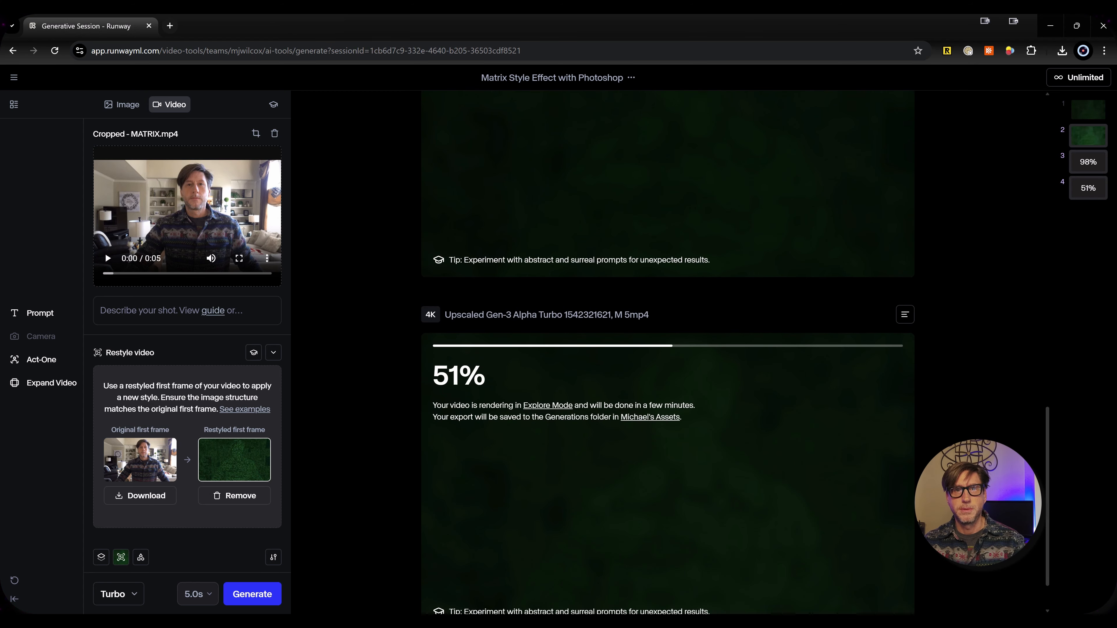
pyautogui.scroll(-2, 667, 352)
pyautogui.scroll(6, 666, 351)
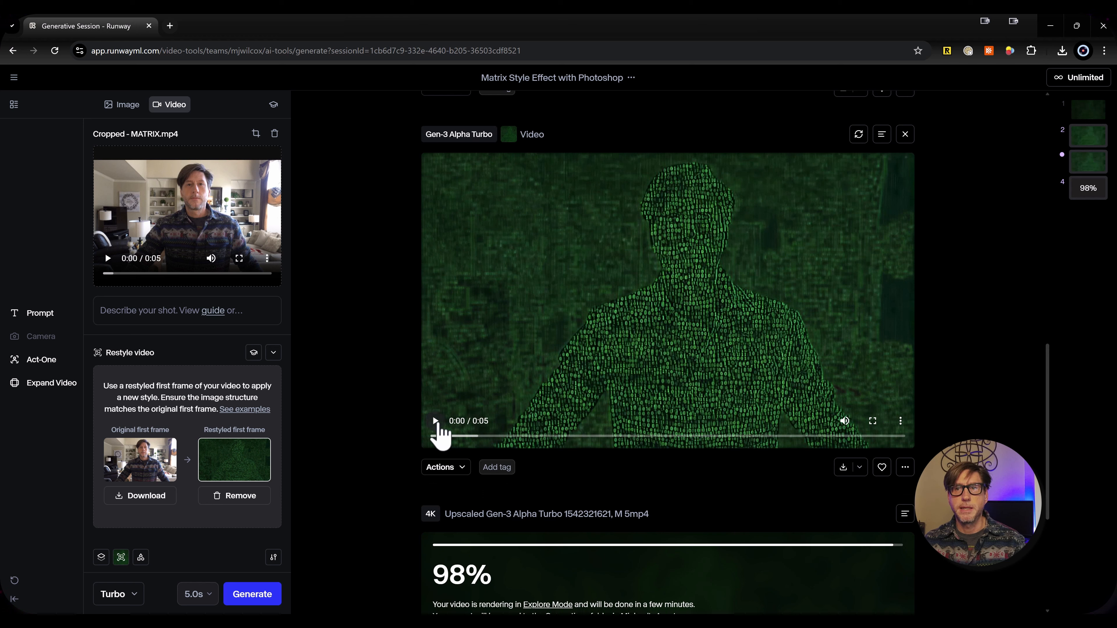
pyautogui.click(437, 422)
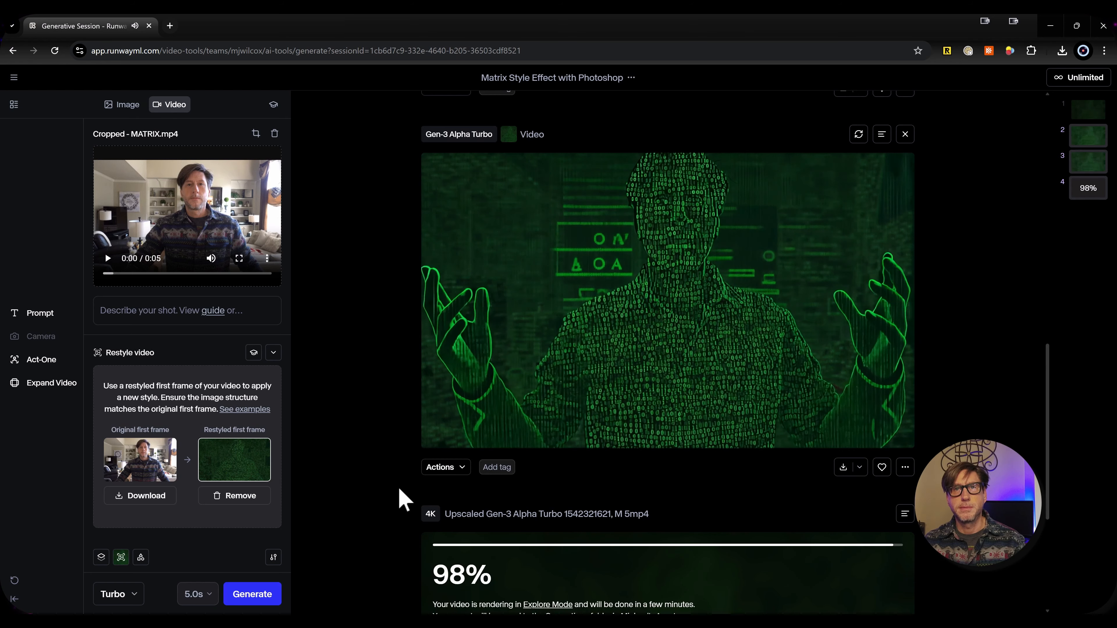
pyautogui.click(435, 421)
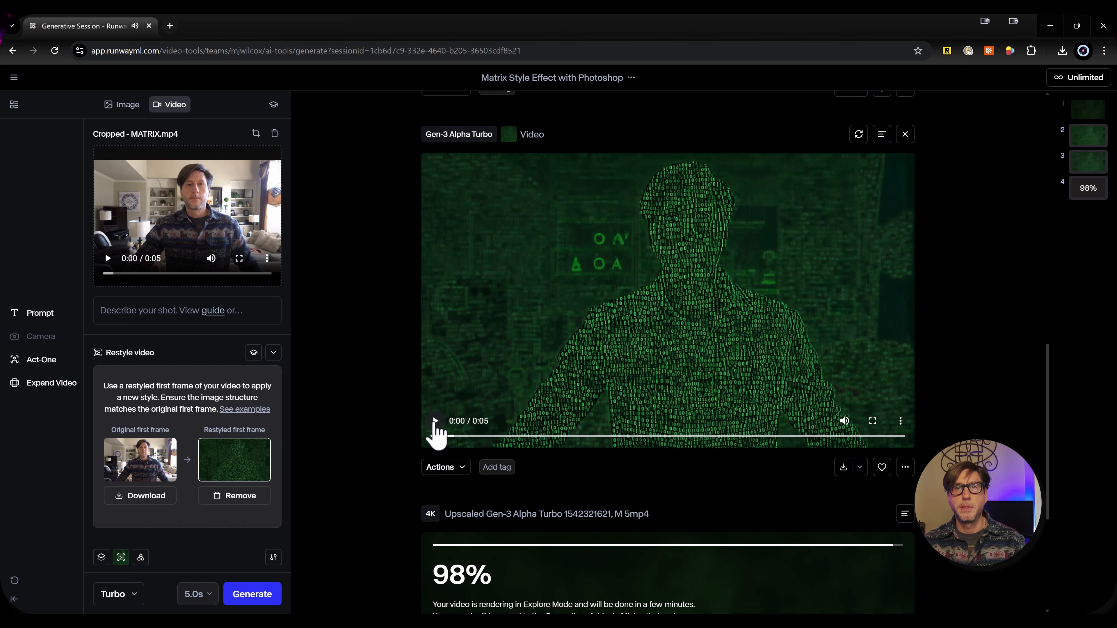
# Play the 4K upscaled video in full screen to review it, and pause it near the end.
pyautogui.scroll(-3, 990, 374)
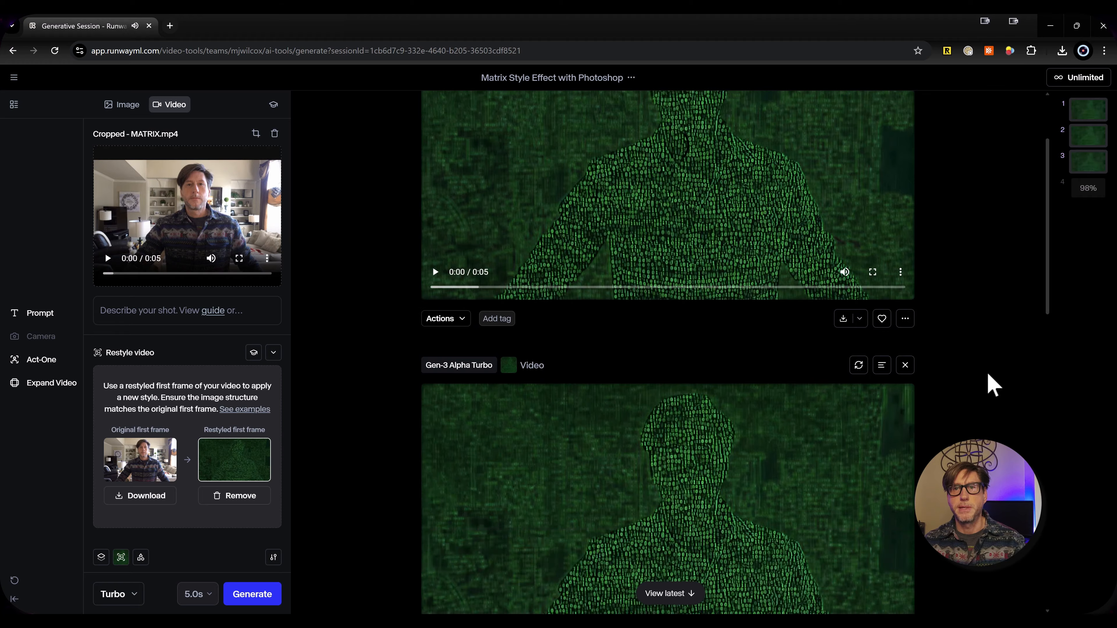
pyautogui.scroll(-5, 991, 385)
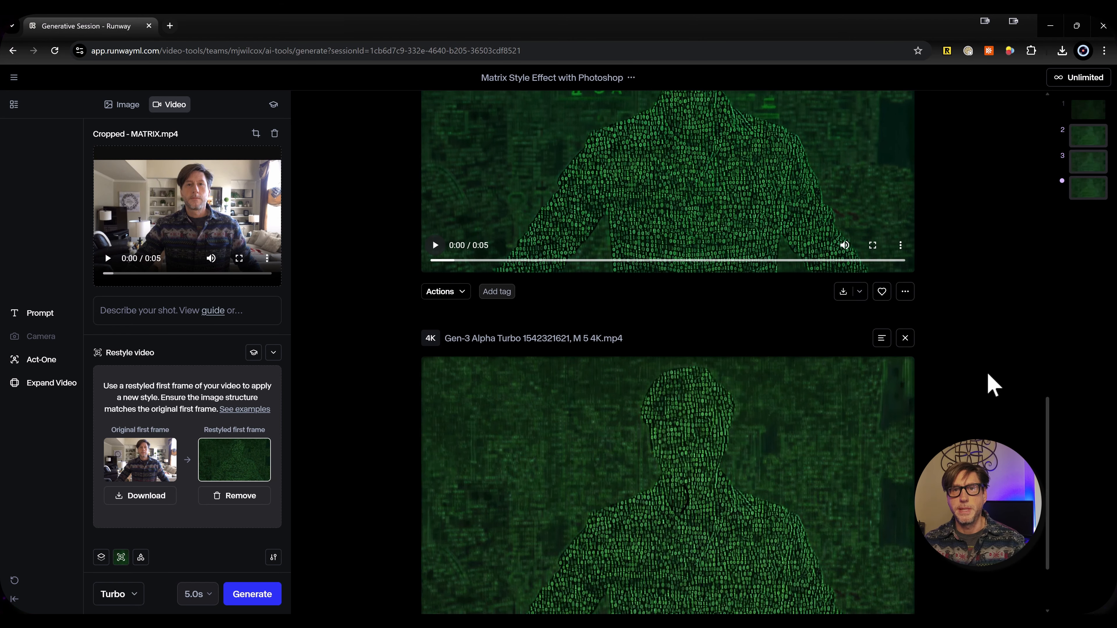
pyautogui.scroll(-1, 425, 515)
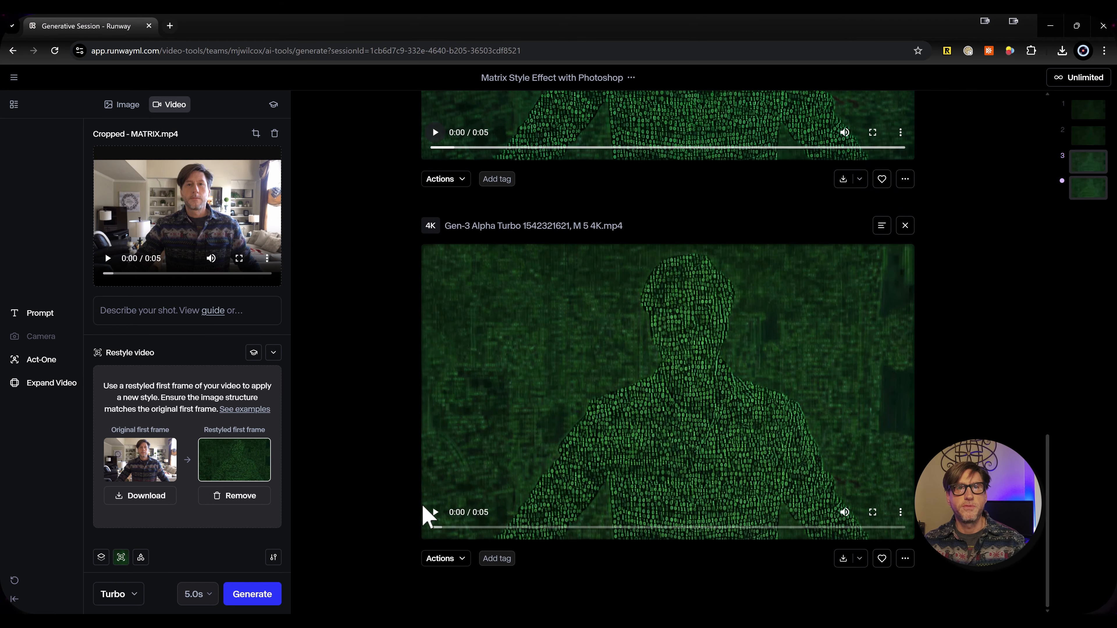
pyautogui.click(435, 513)
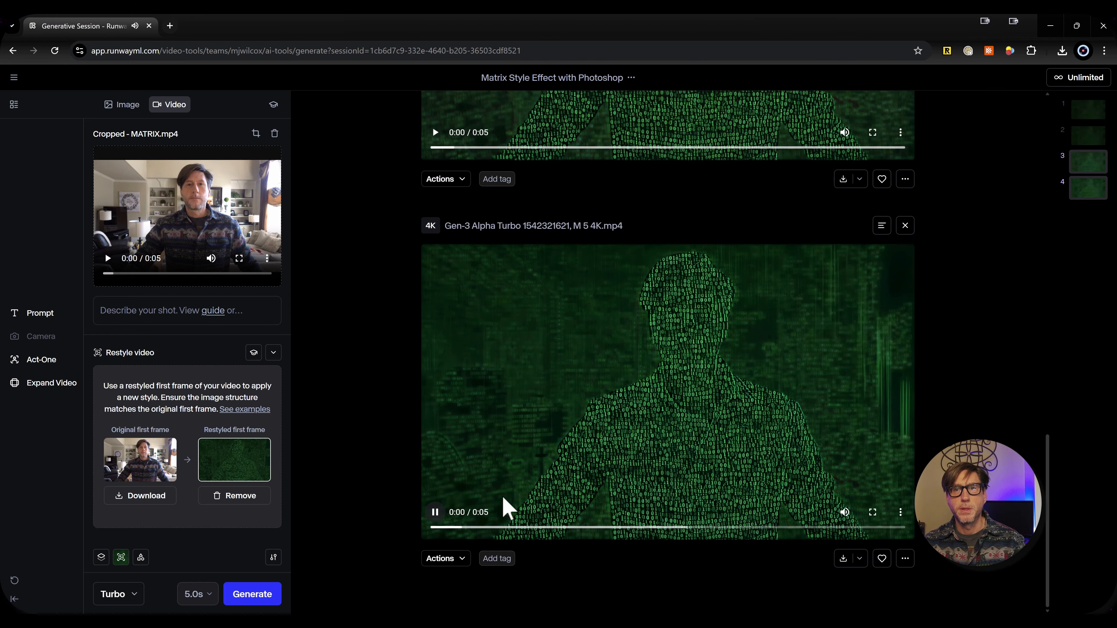
pyautogui.click(872, 512)
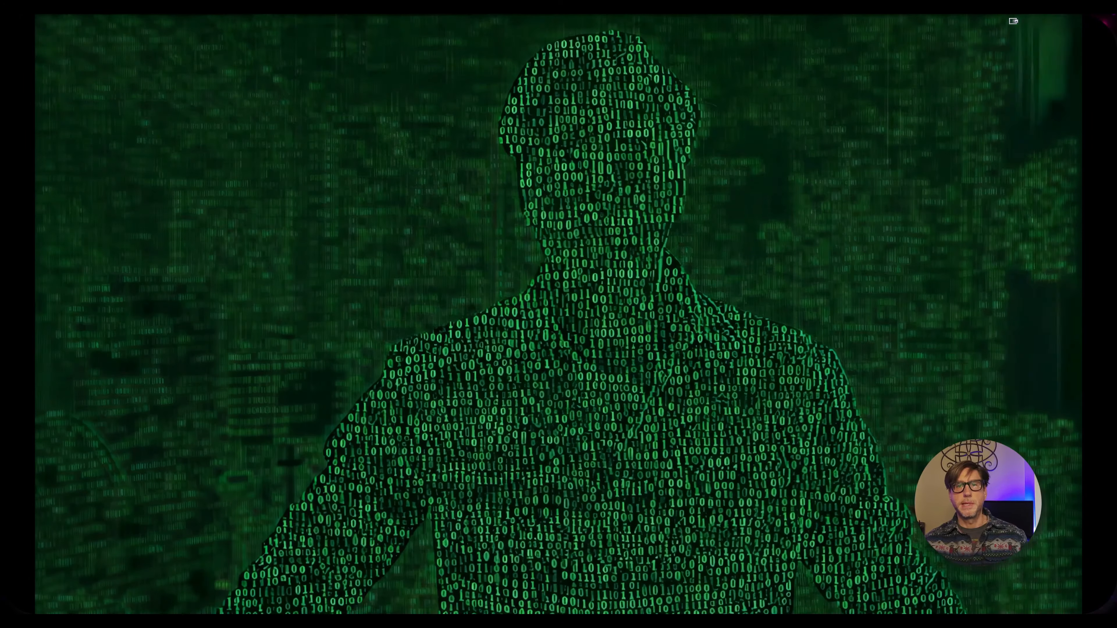
pyautogui.press('Escape')
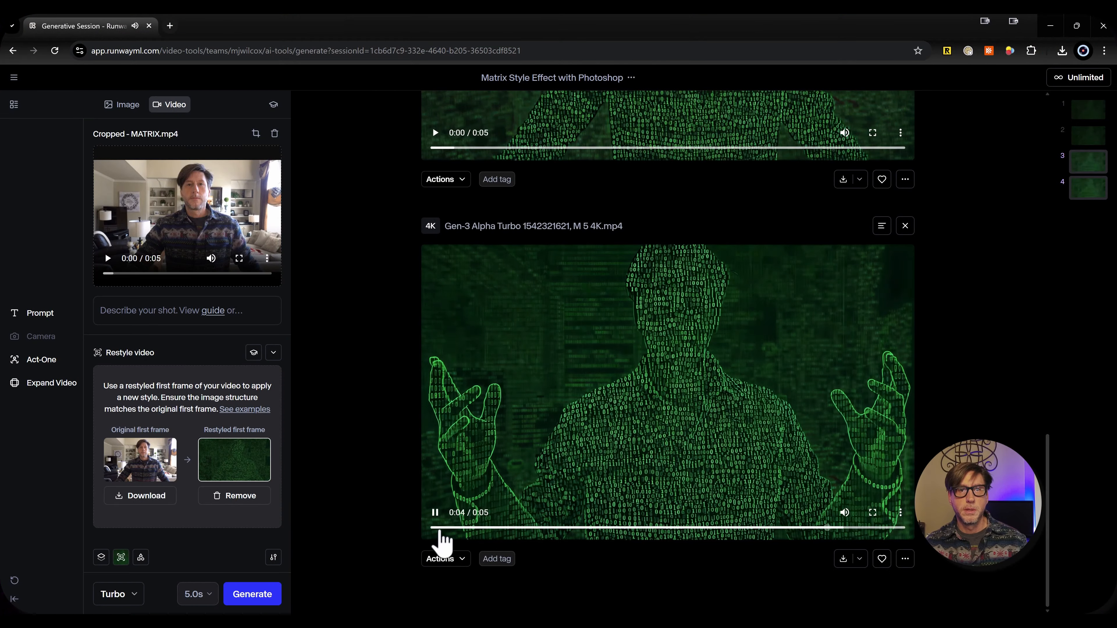
pyautogui.click(435, 512)
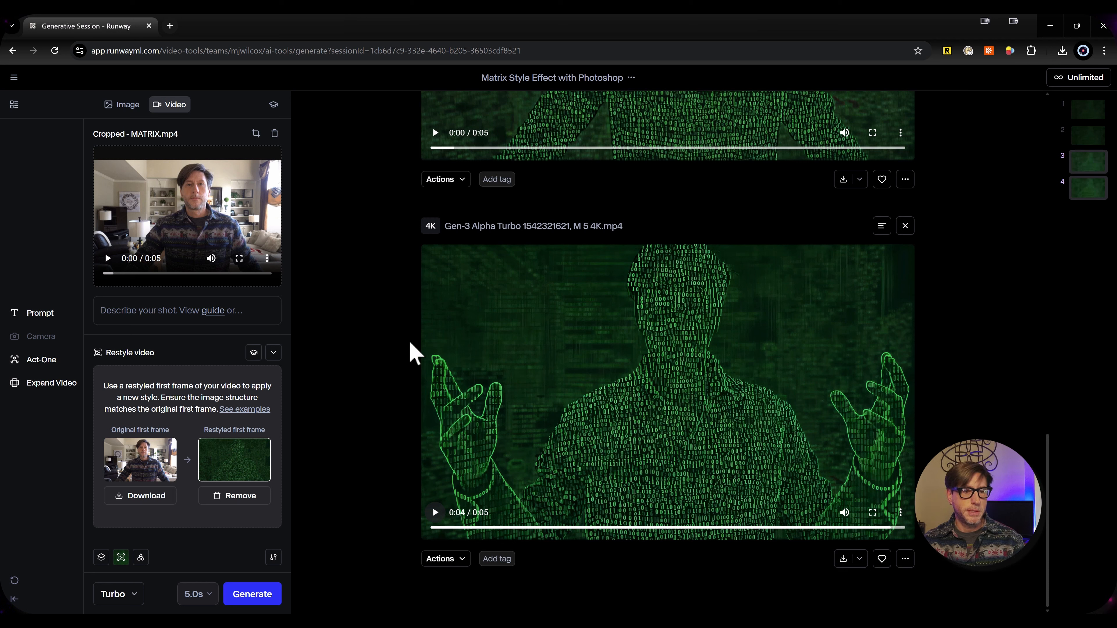
# Open Midjourney in a new browser tab and upload Cropped - MATRIX - first frame.jpg from Runway1stFrames into its image editor.
pyautogui.click(170, 25)
pyautogui.write('mid')
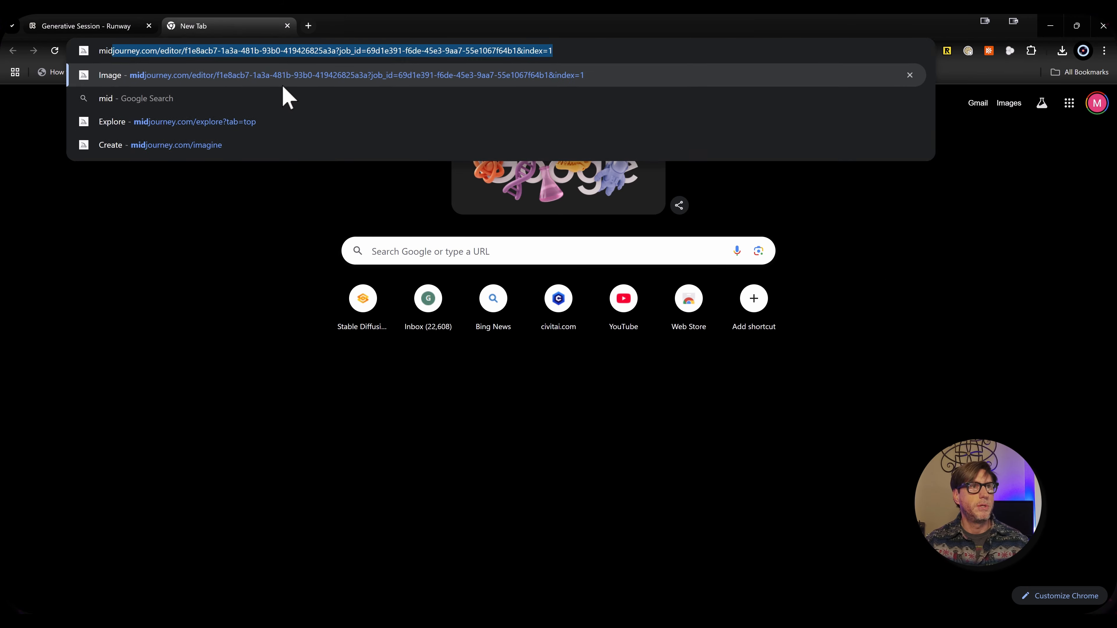
pyautogui.press('Return')
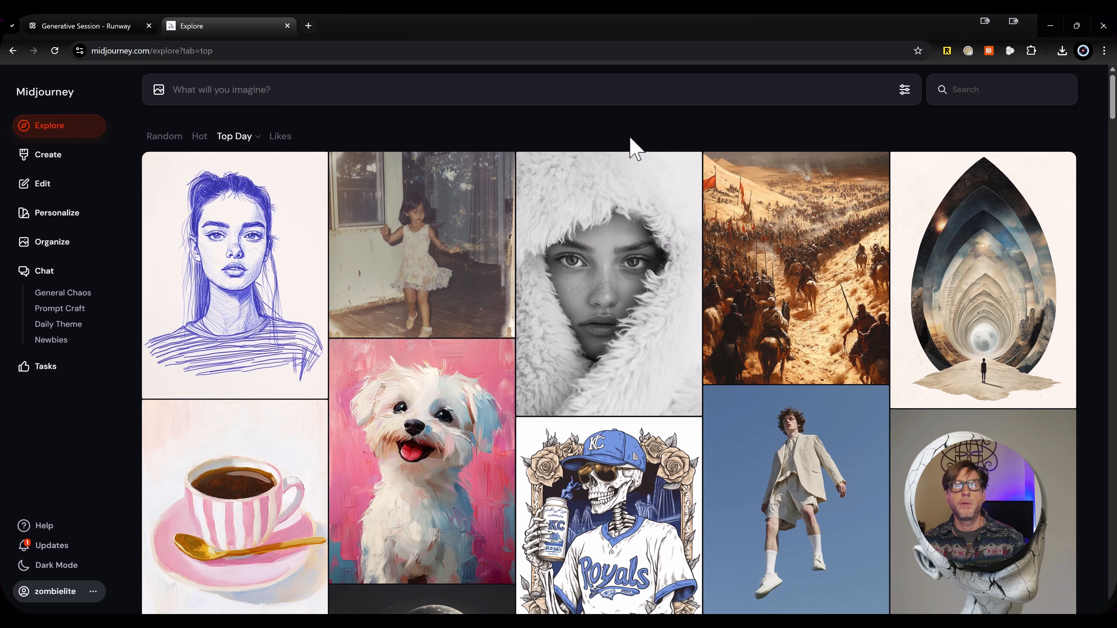
pyautogui.click(39, 186)
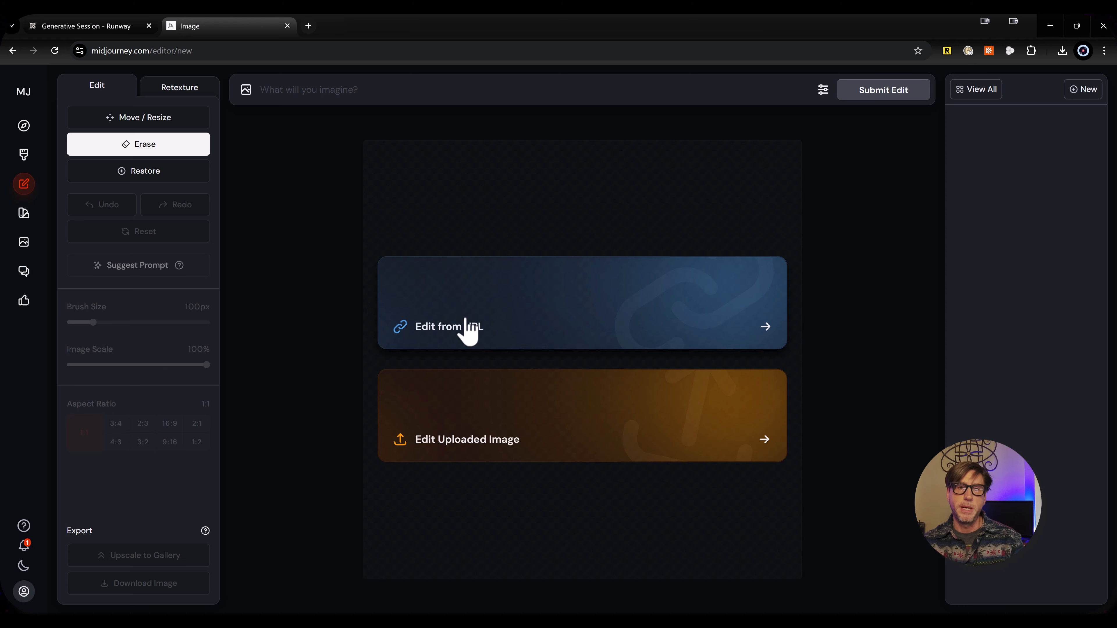
pyautogui.click(607, 430)
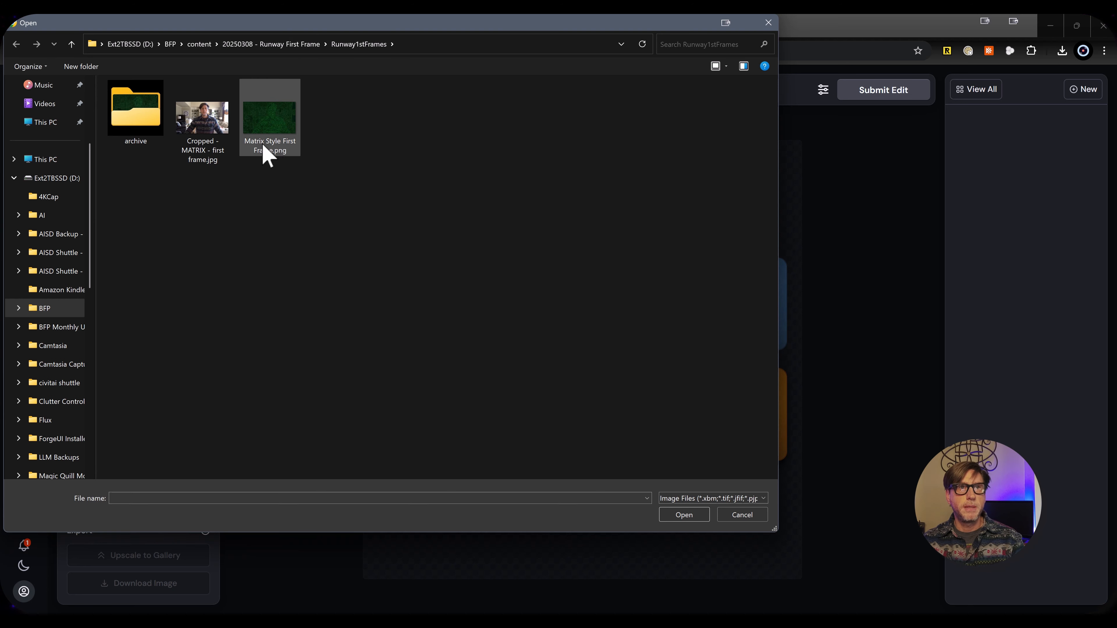
pyautogui.click(208, 120)
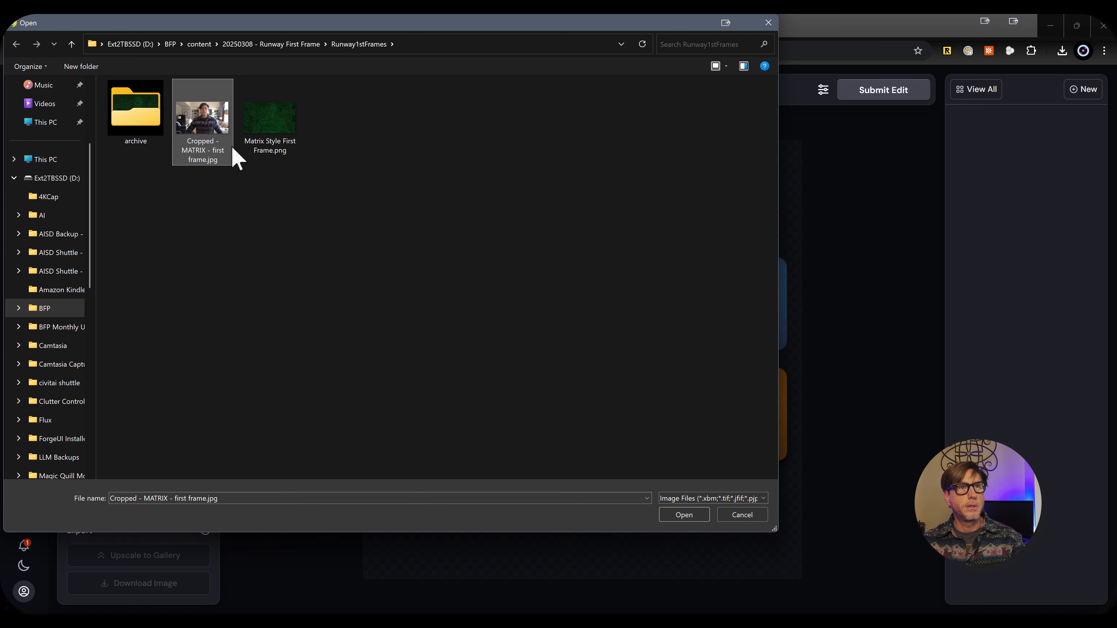
pyautogui.click(697, 516)
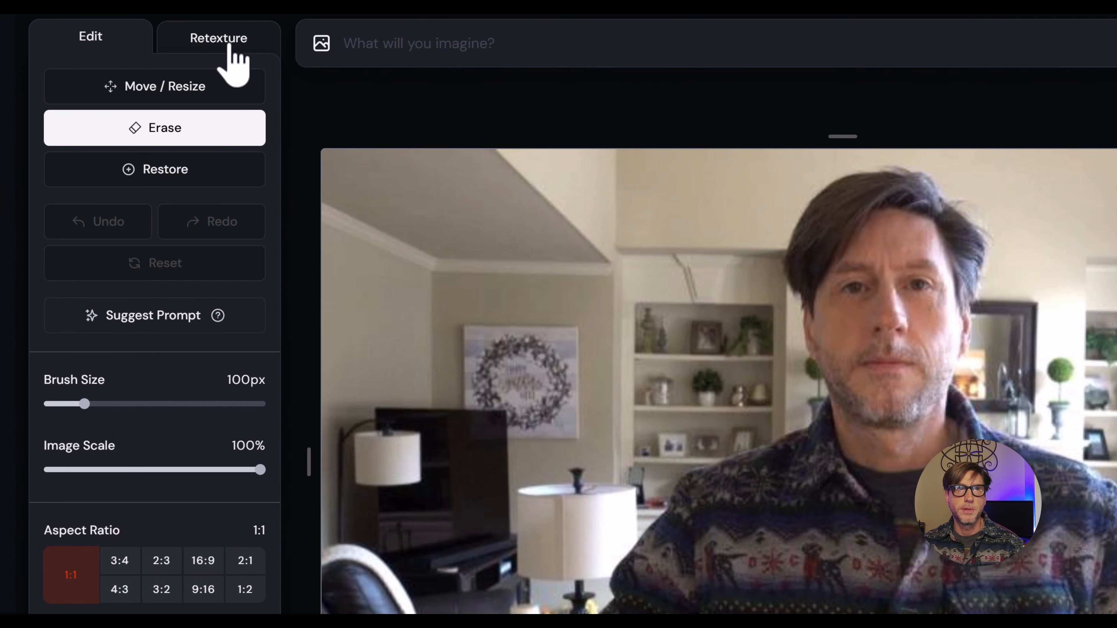
# Retexture the image as "green laser sketch on black background, digital code" with stylization 600, weirdness 2300 and variety 45.
pyautogui.click(229, 46)
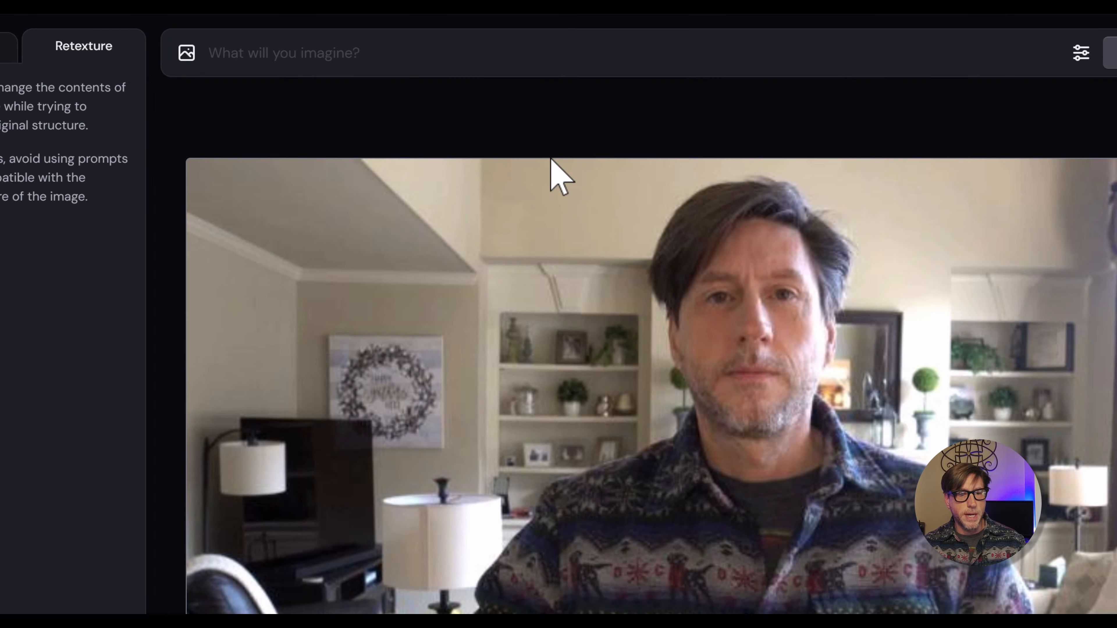
pyautogui.write('green lase')
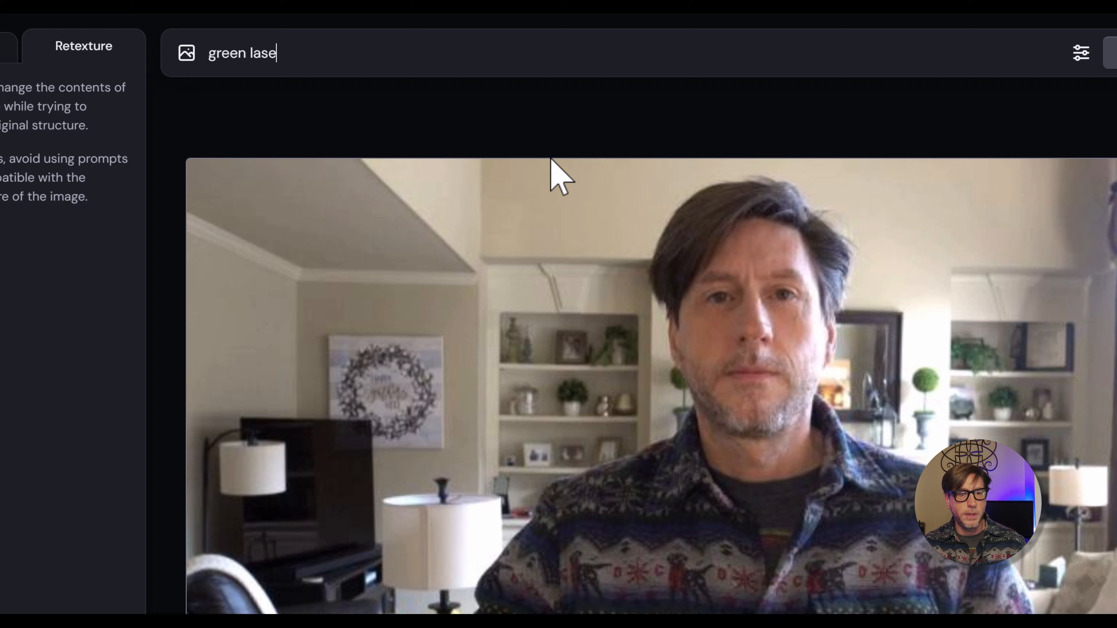
pyautogui.write('r sketch on black bac')
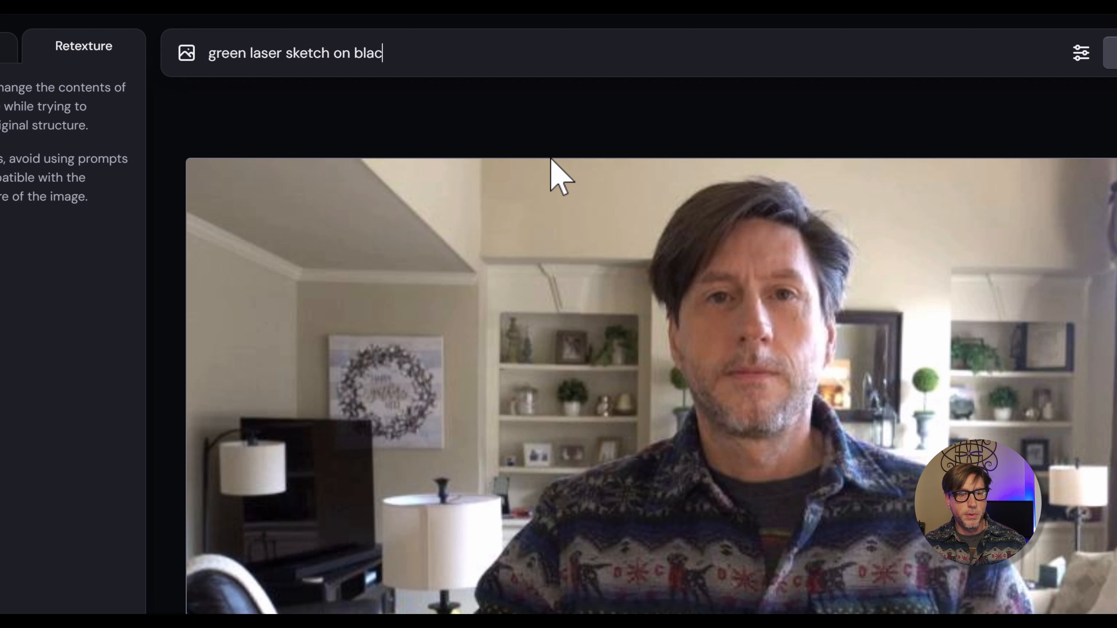
pyautogui.write('kground, digital code')
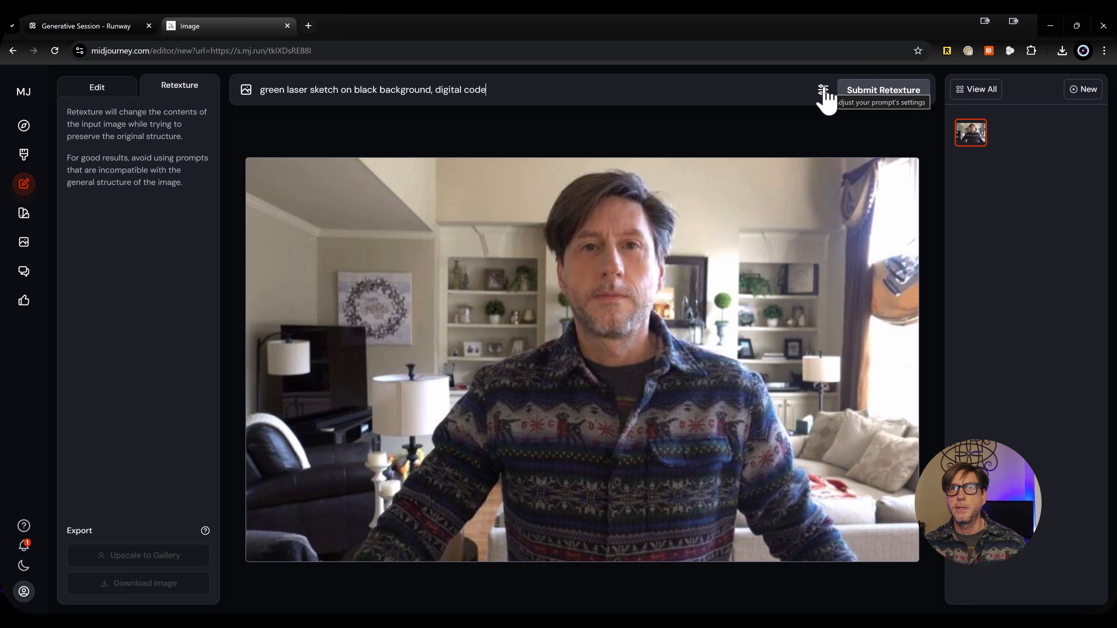
pyautogui.click(823, 91)
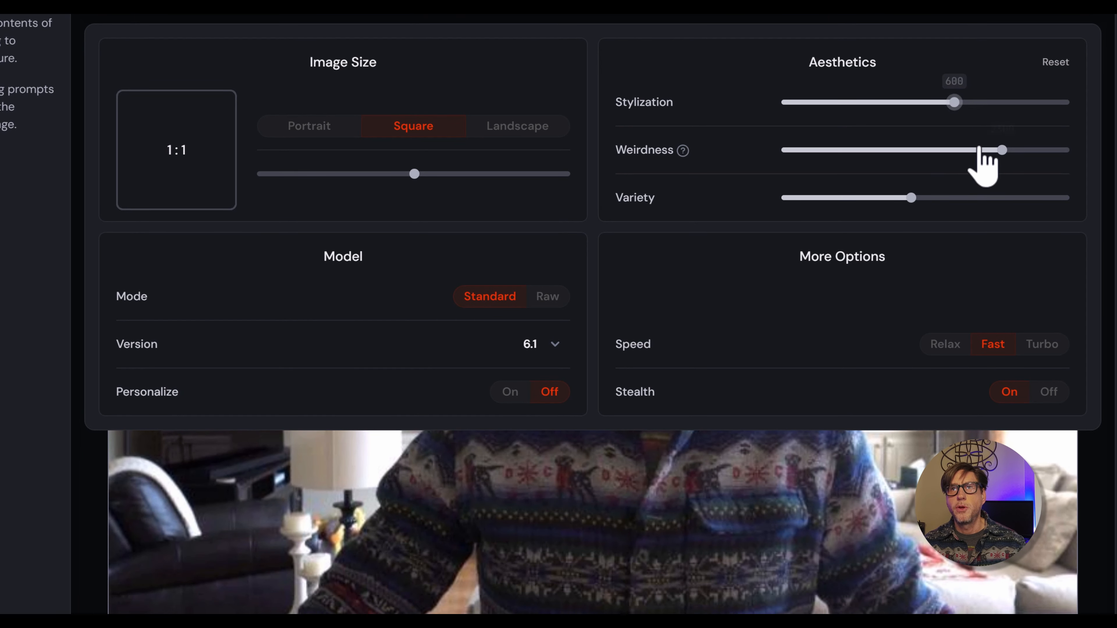
pyautogui.moveTo(686, 151)
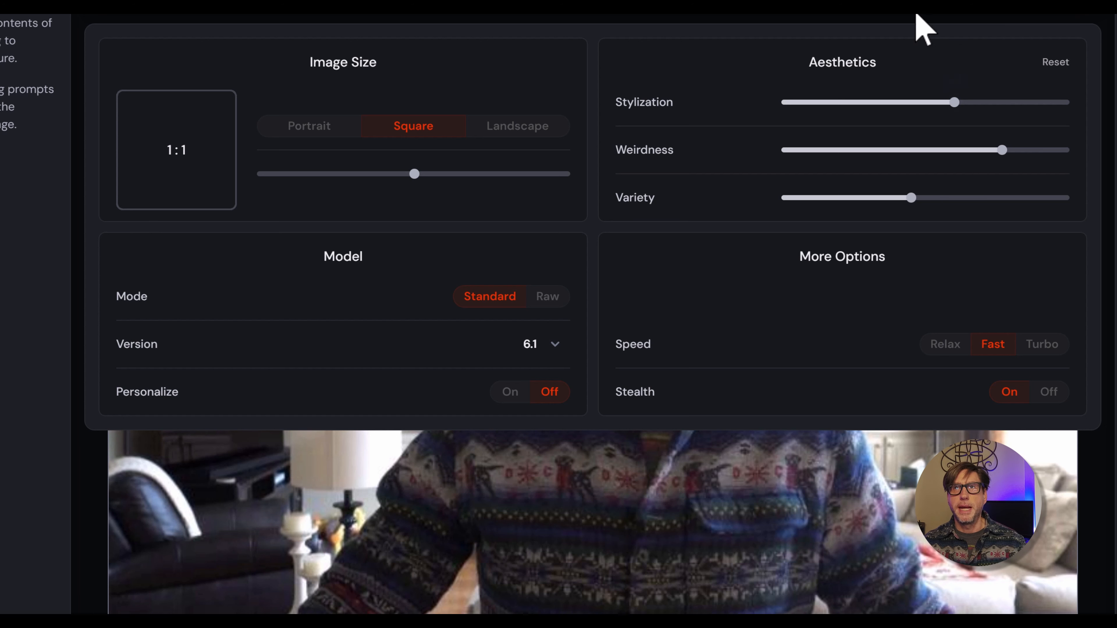
pyautogui.moveTo(939, 78)
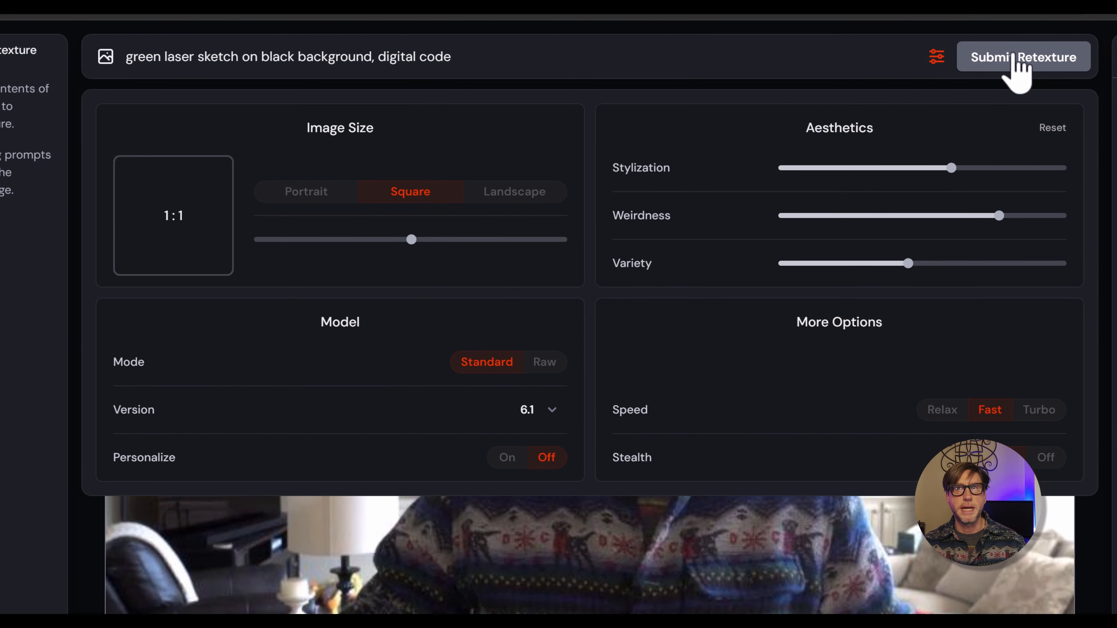
pyautogui.click(1014, 57)
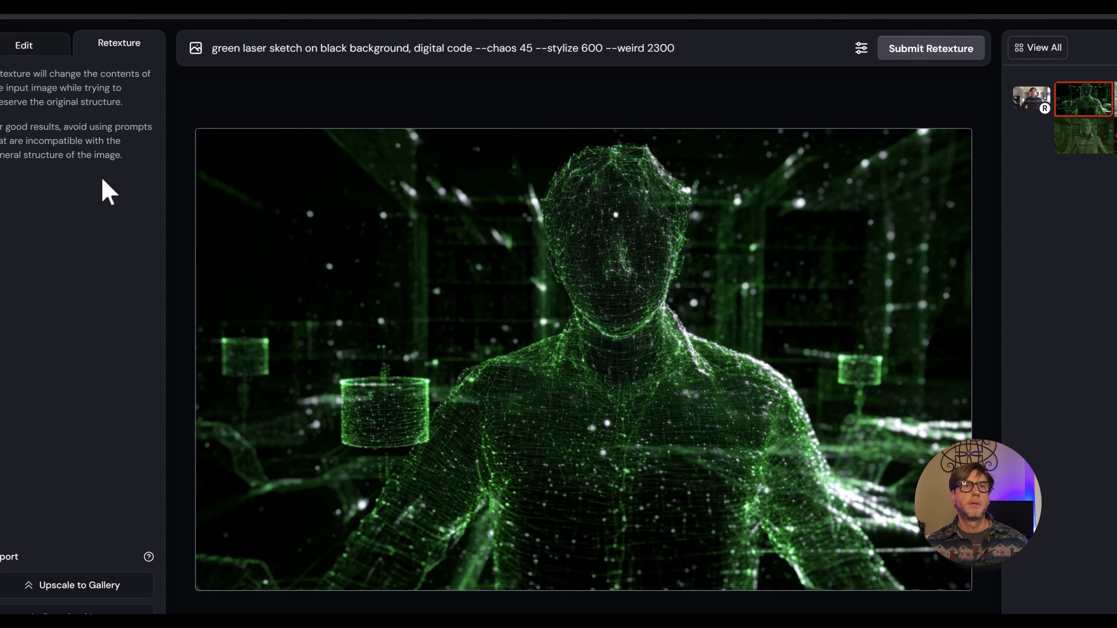
# Add "with holographic fog" after "black background" in the prompt and submit another retexture.
pyautogui.rightClick(407, 45)
pyautogui.click(385, 48)
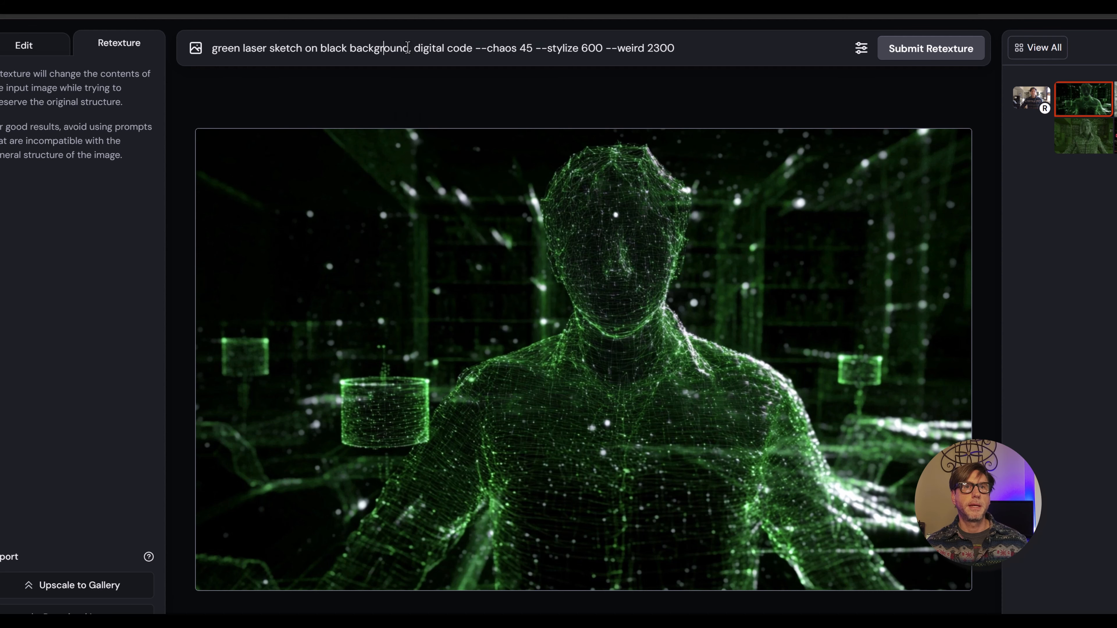
pyautogui.write('with holographic ')
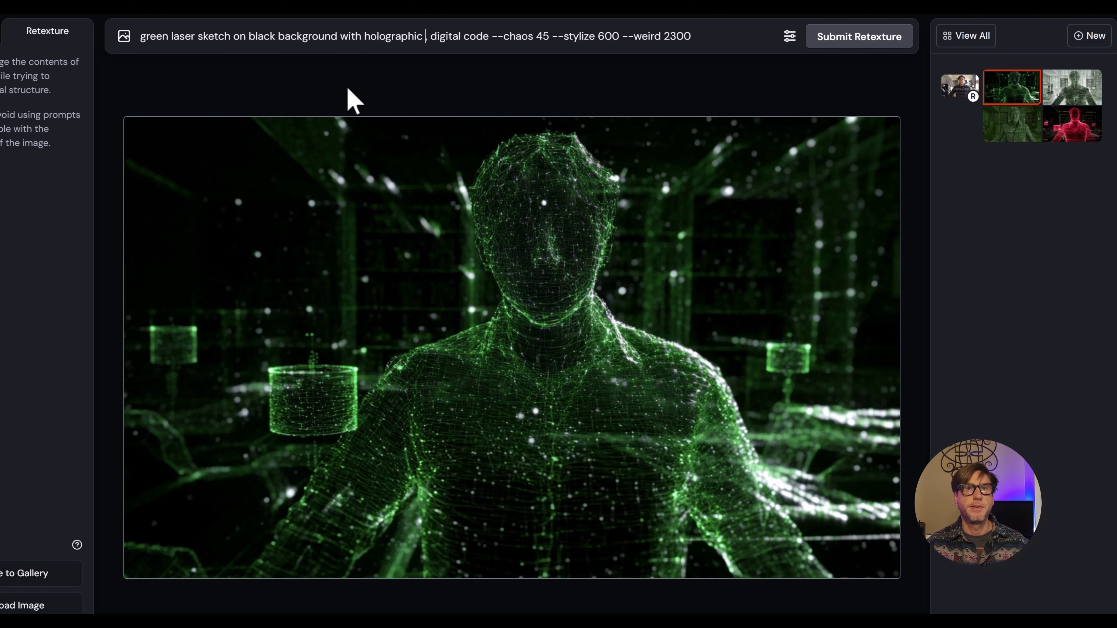
pyautogui.write('fog')
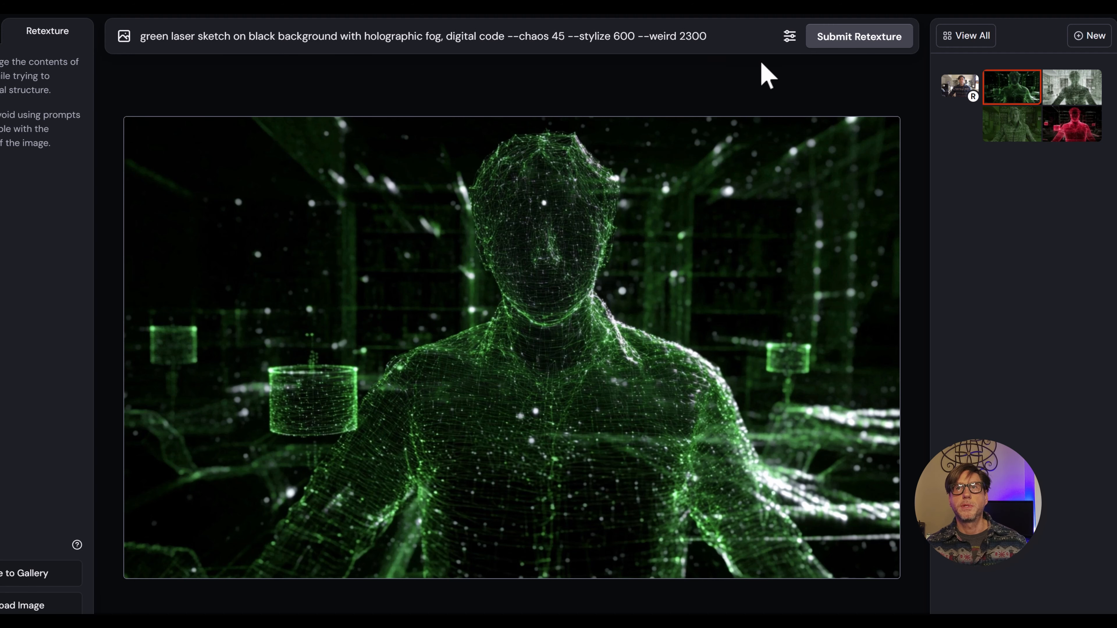
pyautogui.click(839, 38)
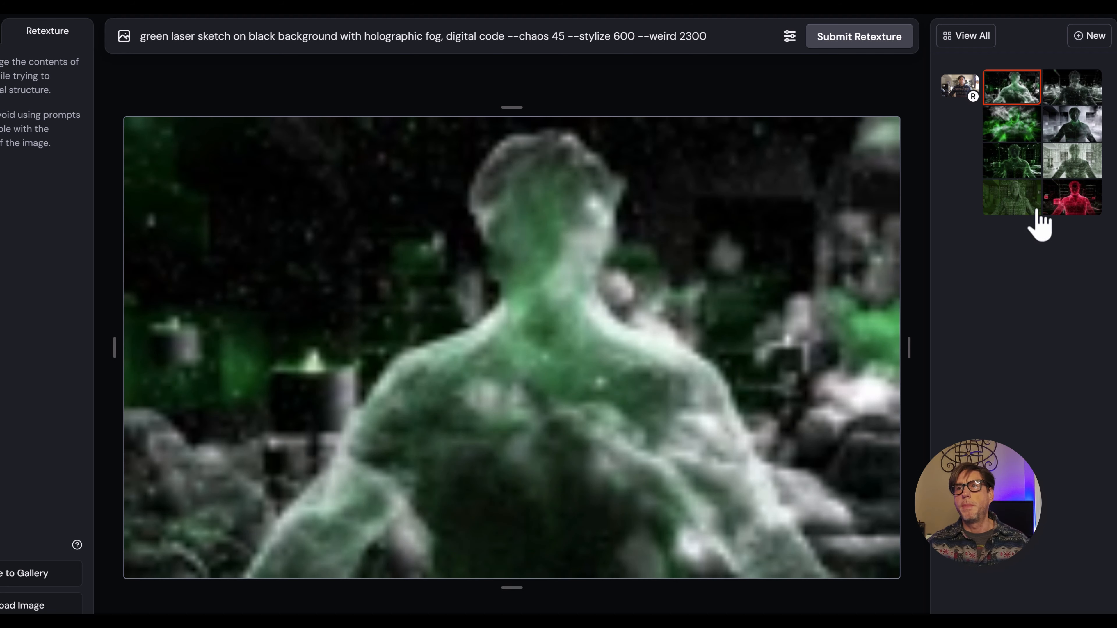
# Compare the eight green laser sketch retexture results one by one, with and without the holographic fog.
pyautogui.click(1075, 213)
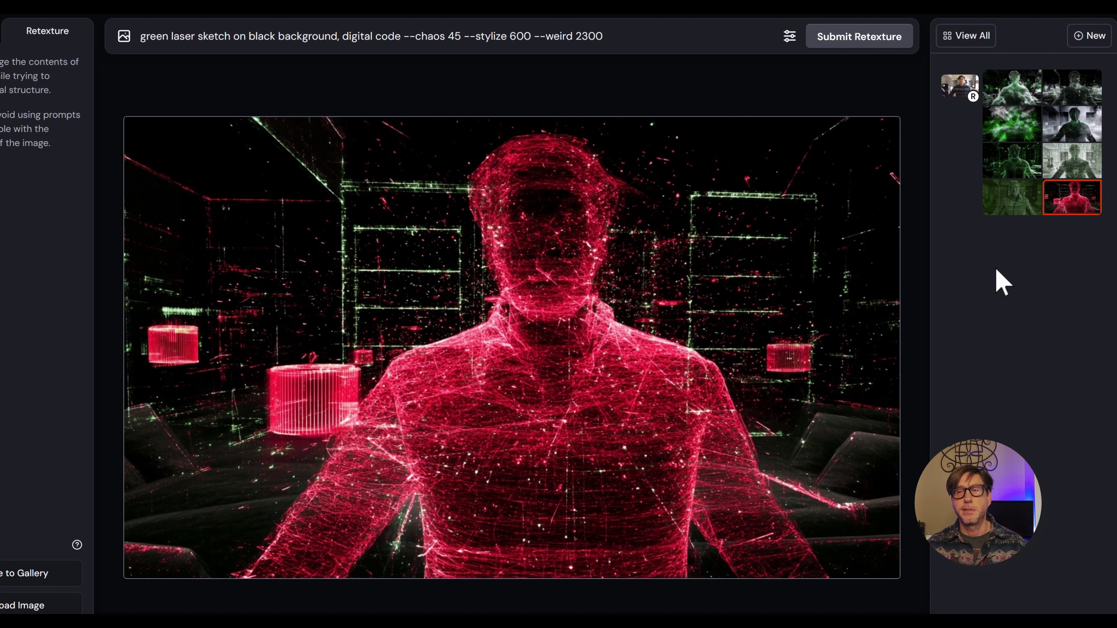
pyautogui.click(1001, 202)
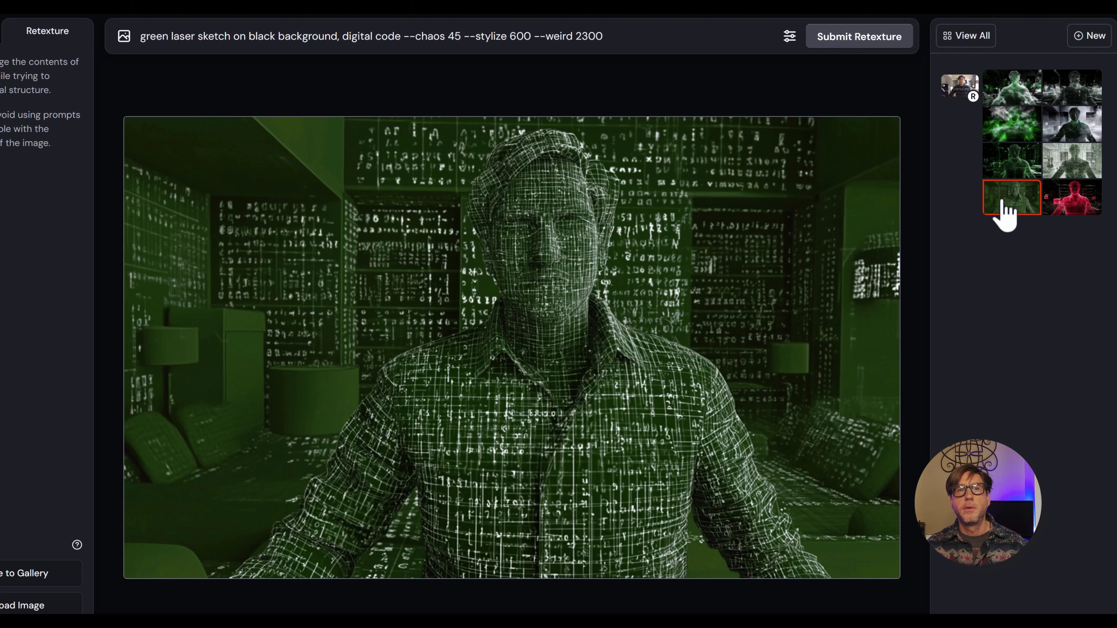
pyautogui.click(1071, 172)
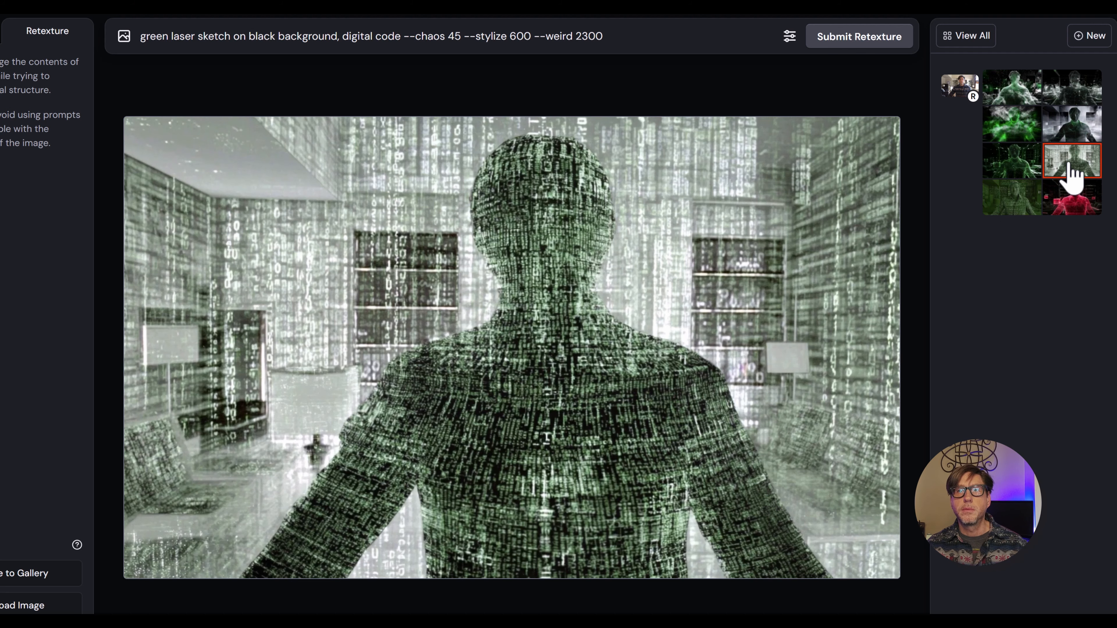
pyautogui.click(1004, 174)
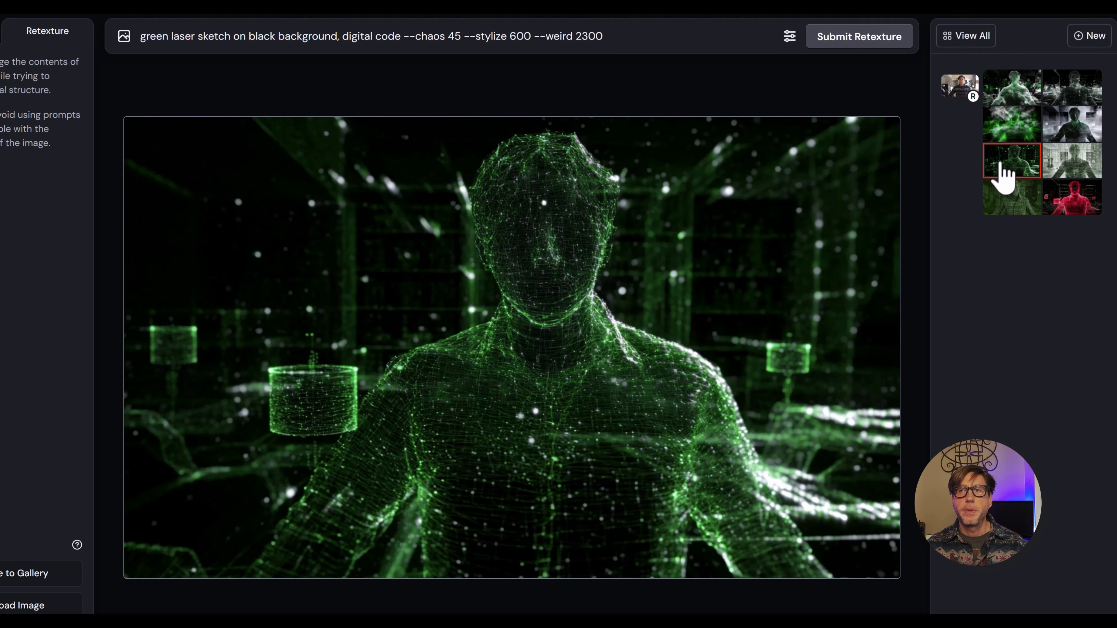
pyautogui.click(1084, 127)
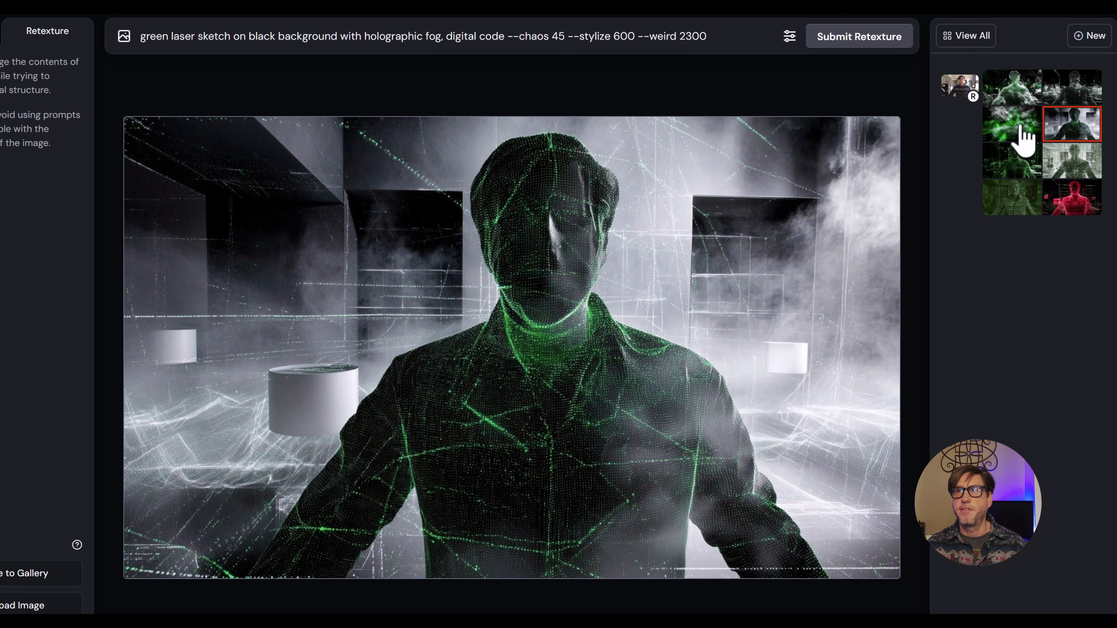
pyautogui.click(1011, 137)
pyautogui.click(1077, 91)
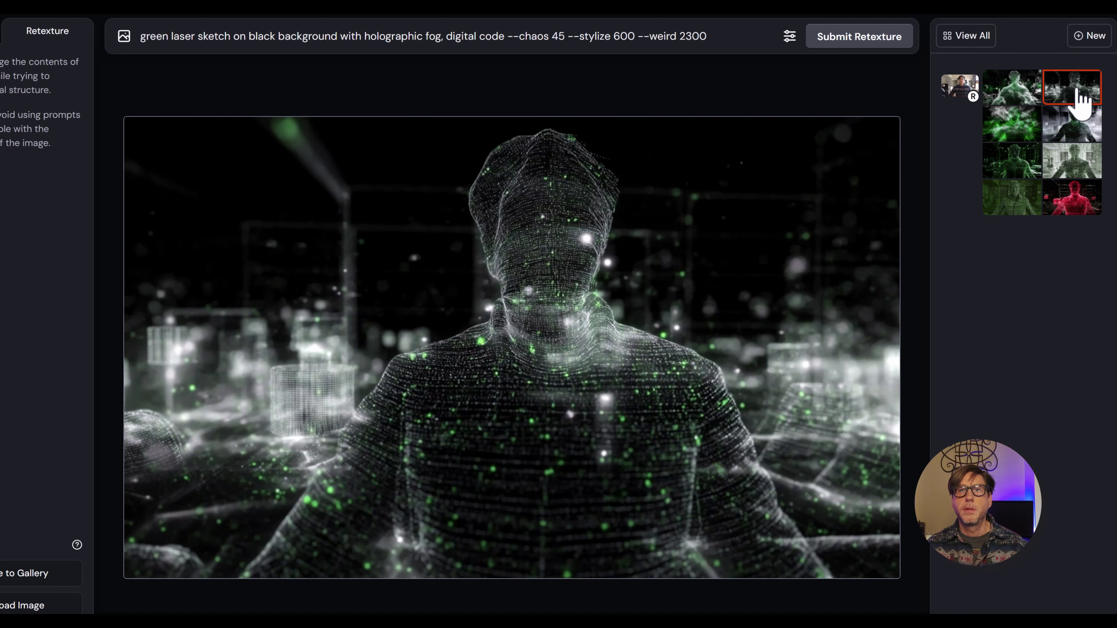
pyautogui.click(1021, 93)
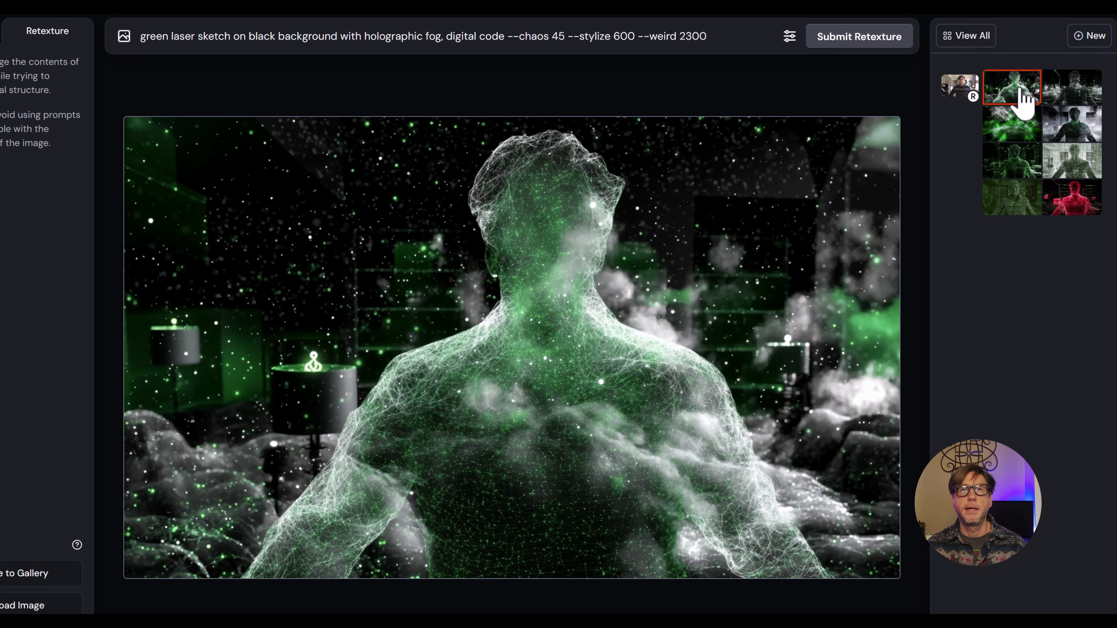
pyautogui.click(1070, 93)
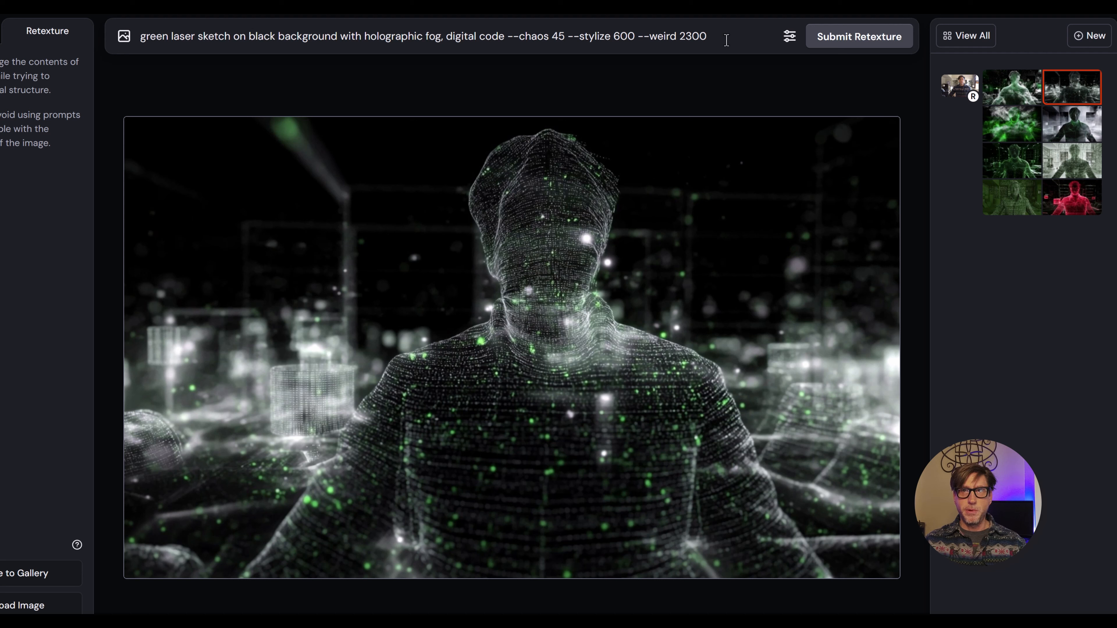
# Replace the whole retexture prompt with "alien xenomorph in an hr giger style cave".
pyautogui.moveTo(726, 40); pyautogui.dragTo(83, 60)
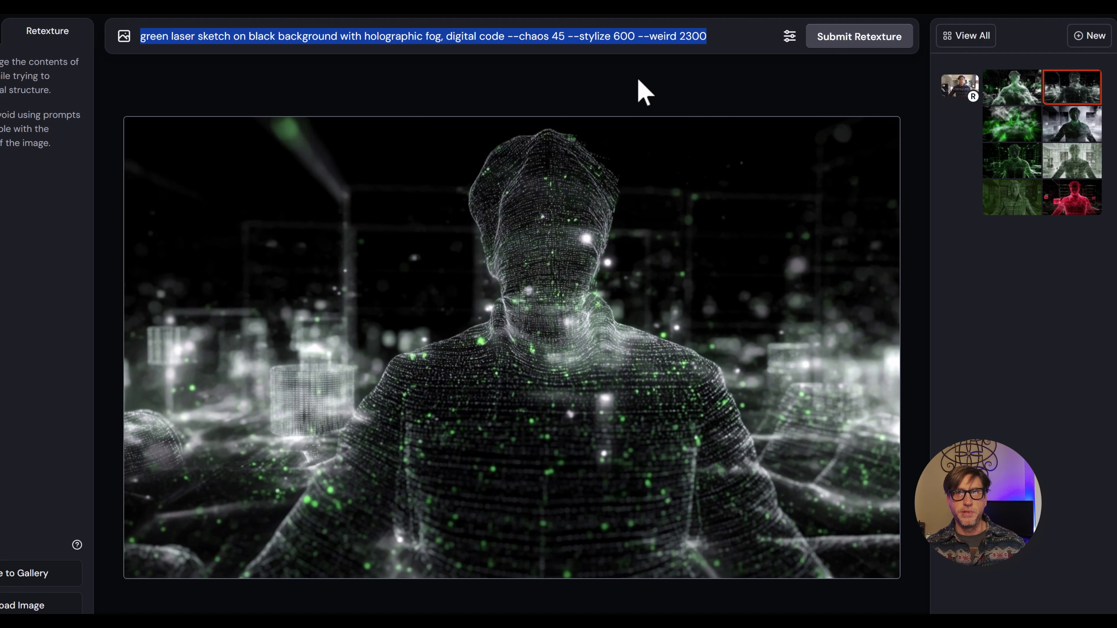
pyautogui.click(728, 35)
pyautogui.hotkey('ctrl', 'a')
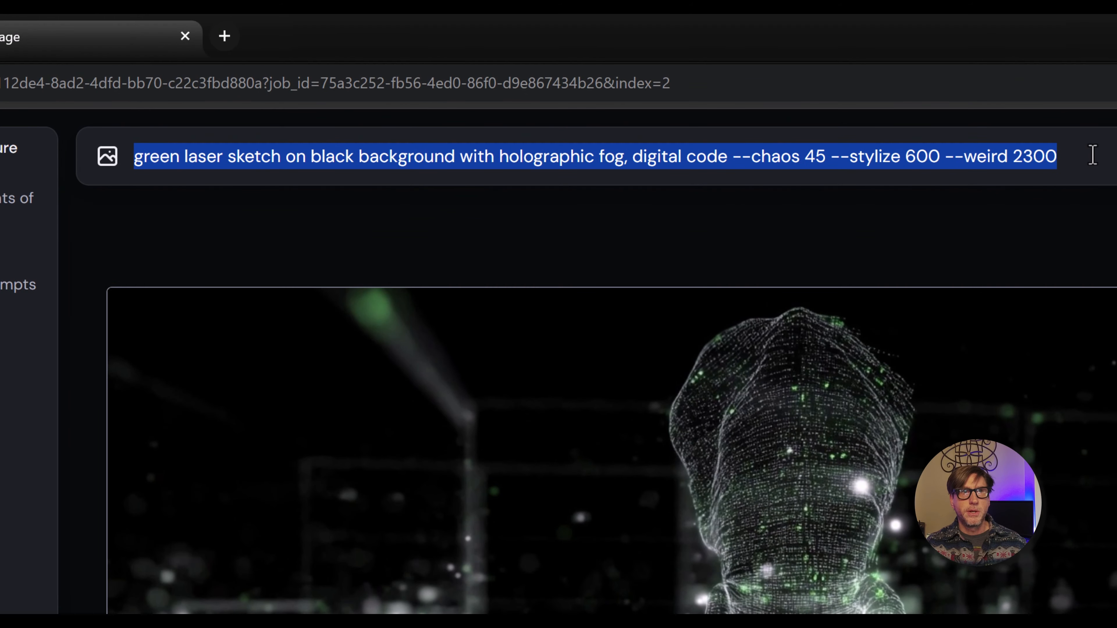
pyautogui.write('alien xenomorph in an hr gig')
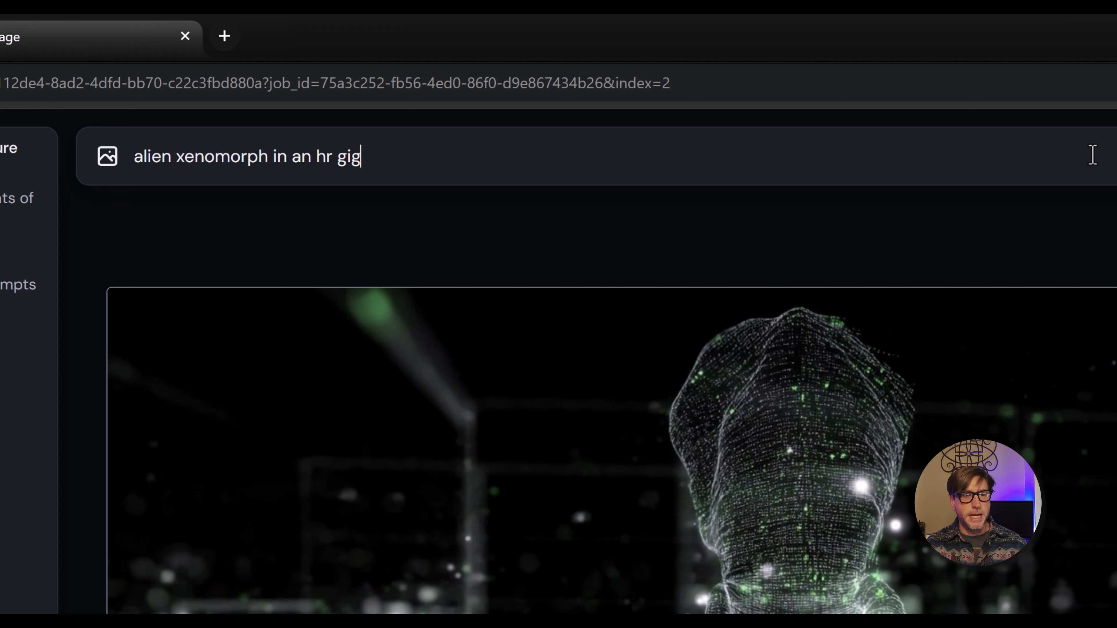
pyautogui.write('er style cave')
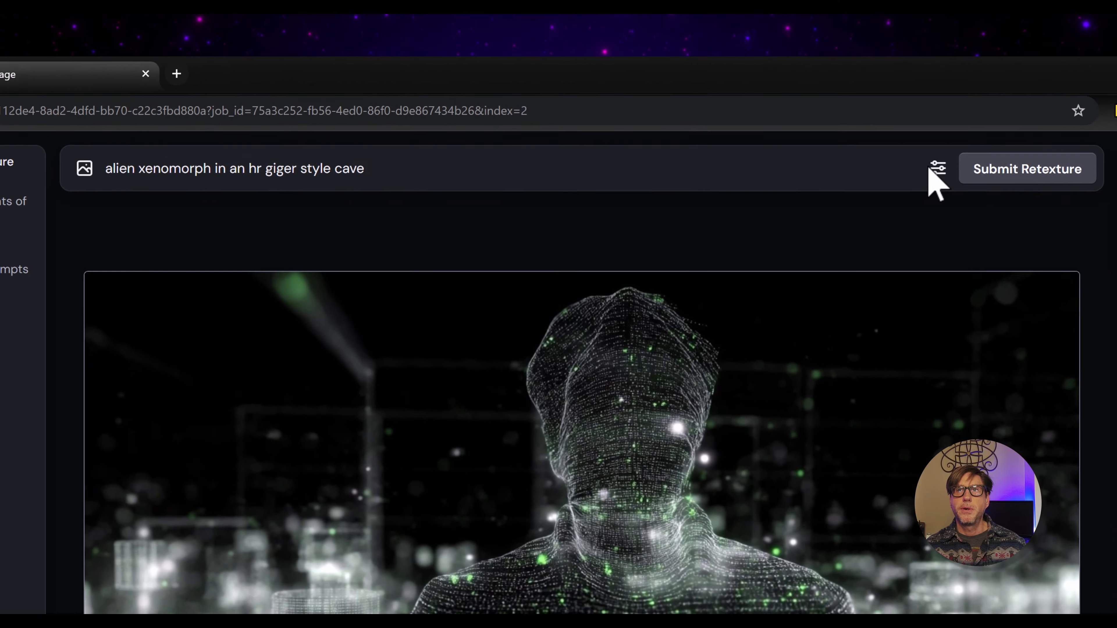
# Set stylization to 750, weirdness to 1500 and variety to 50, and submit the xenomorph retexture.
pyautogui.click(923, 169)
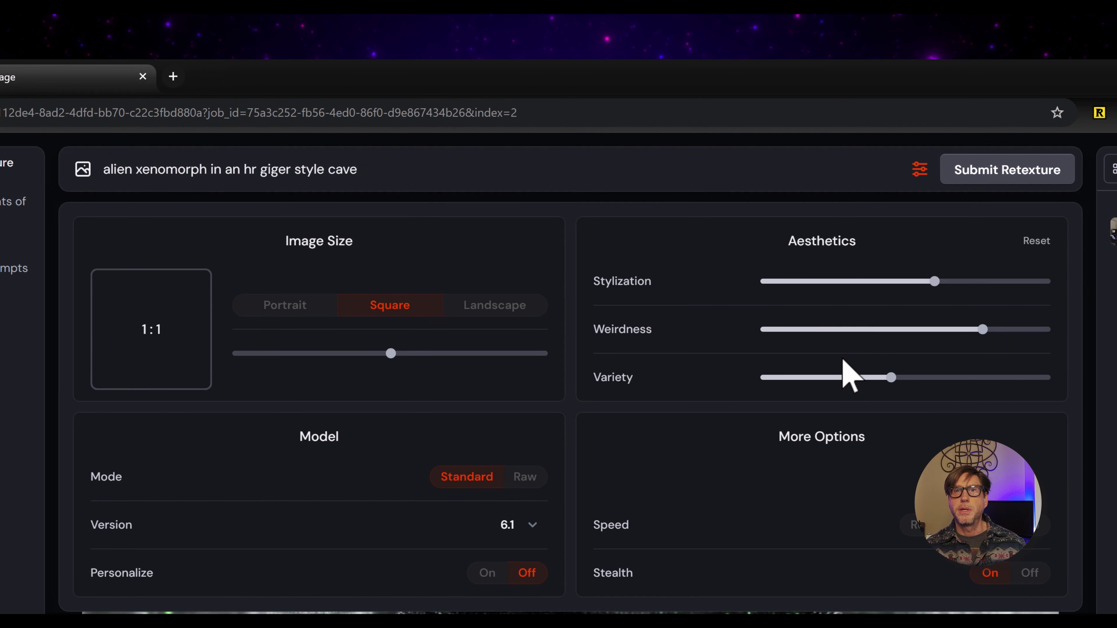
pyautogui.moveTo(938, 280); pyautogui.dragTo(978, 283)
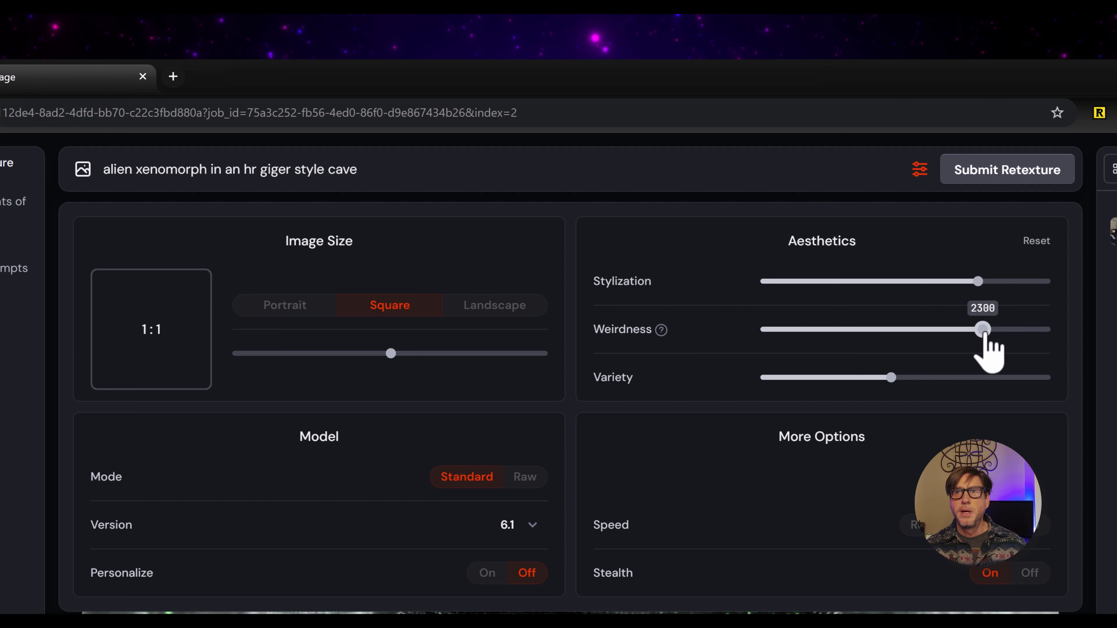
pyautogui.moveTo(983, 330); pyautogui.dragTo(905, 330)
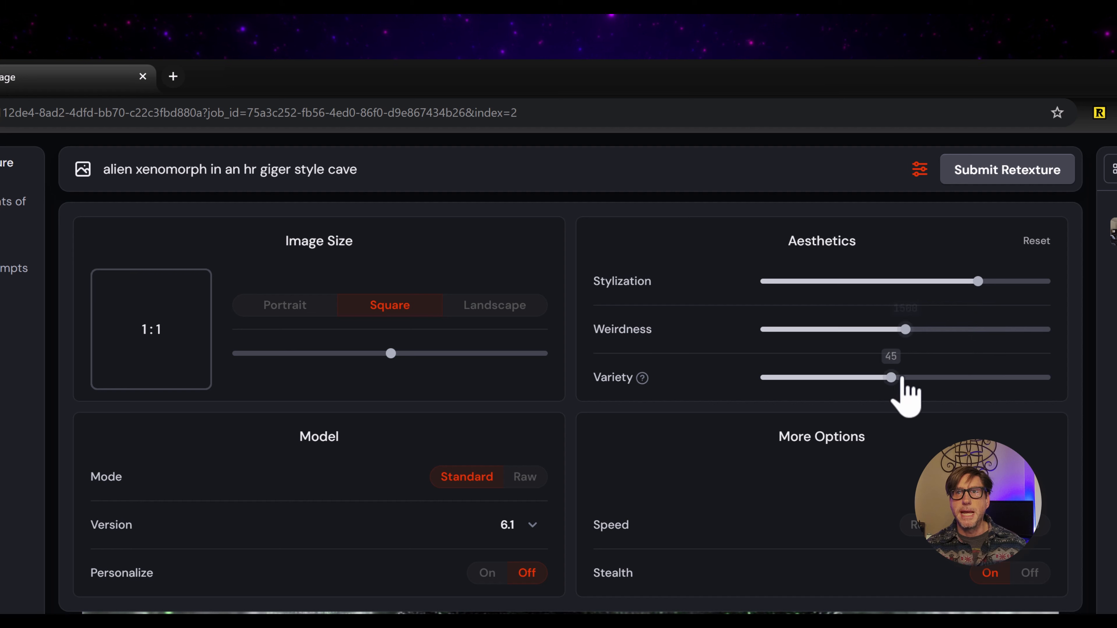
pyautogui.moveTo(892, 377); pyautogui.dragTo(905, 378)
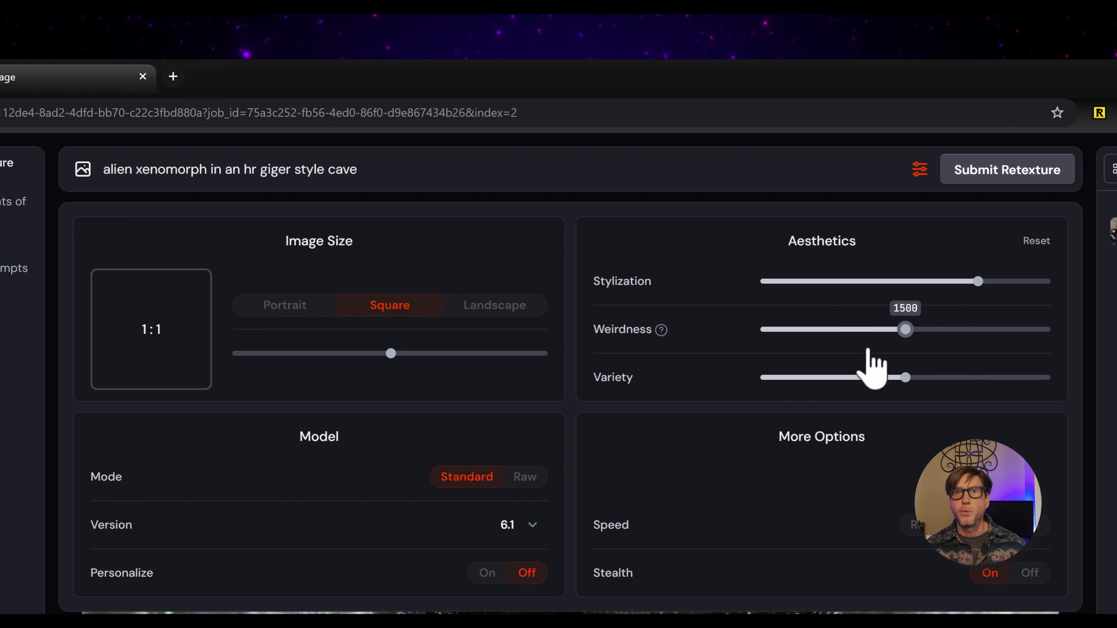
pyautogui.moveTo(641, 378)
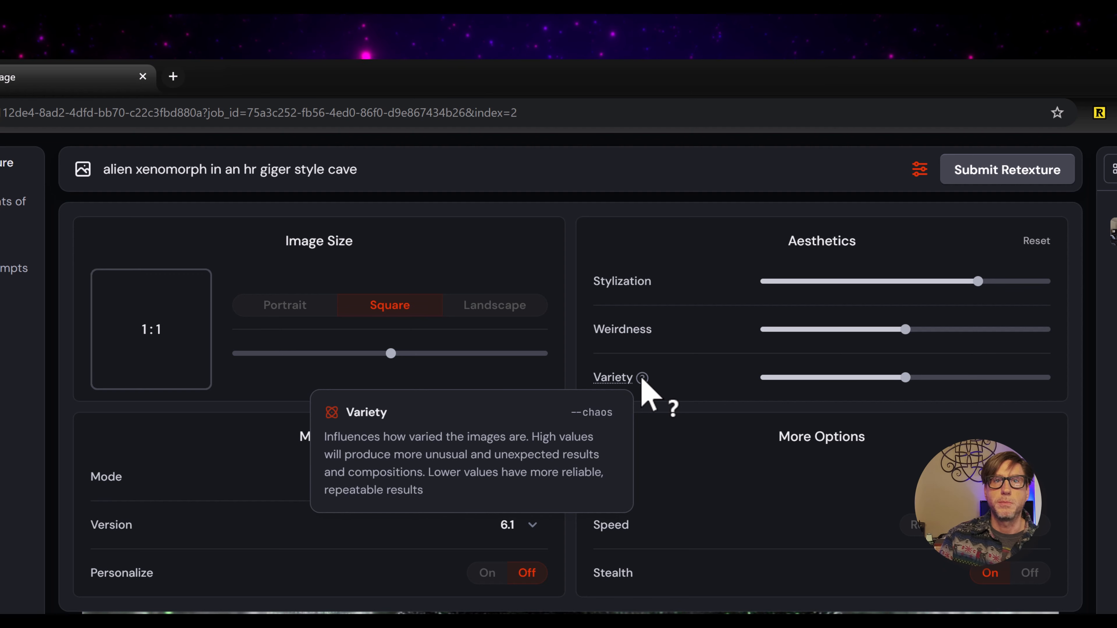
pyautogui.click(1008, 173)
pyautogui.click(77, 349)
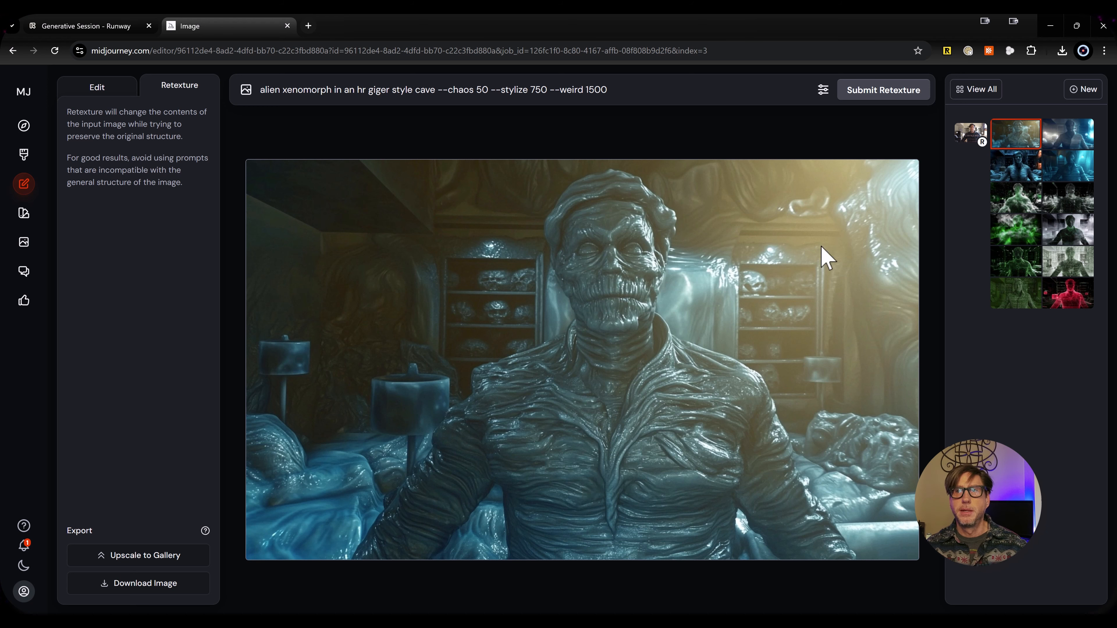
# Compare the xenomorph retexture results and return to the bare-chested blue figure with the orange glow behind it.
pyautogui.click(1078, 141)
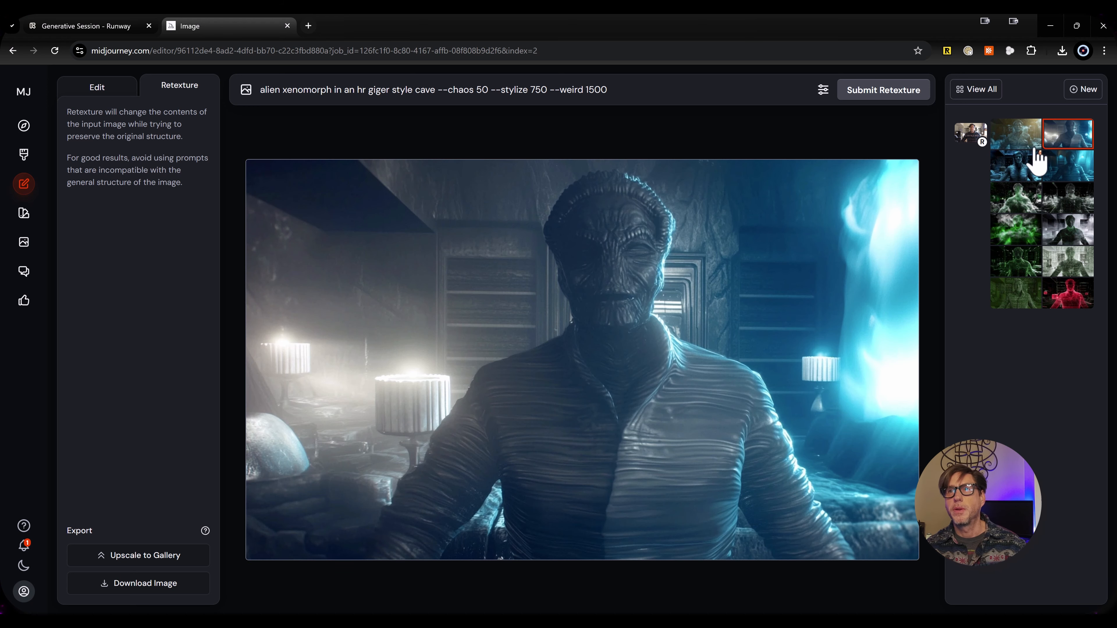
pyautogui.click(1016, 166)
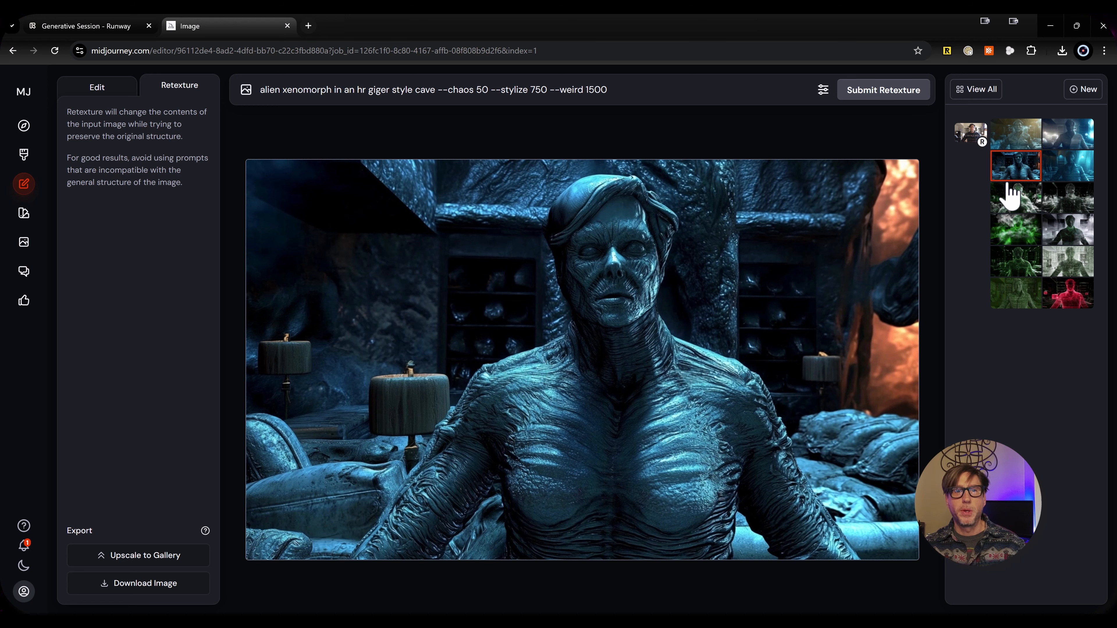
pyautogui.click(1059, 174)
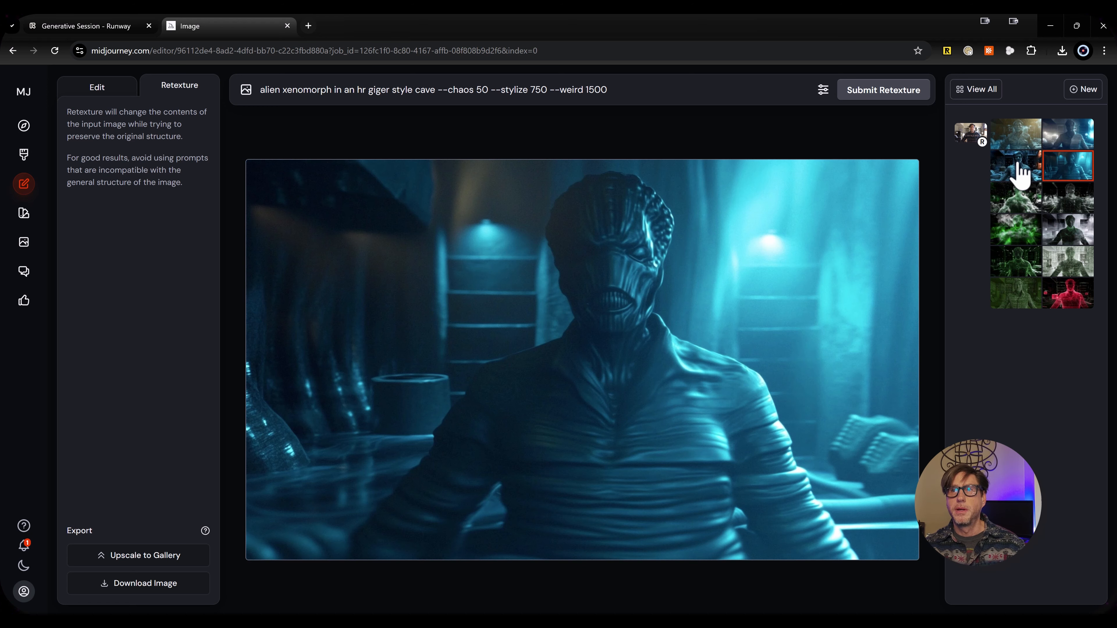
pyautogui.click(1019, 174)
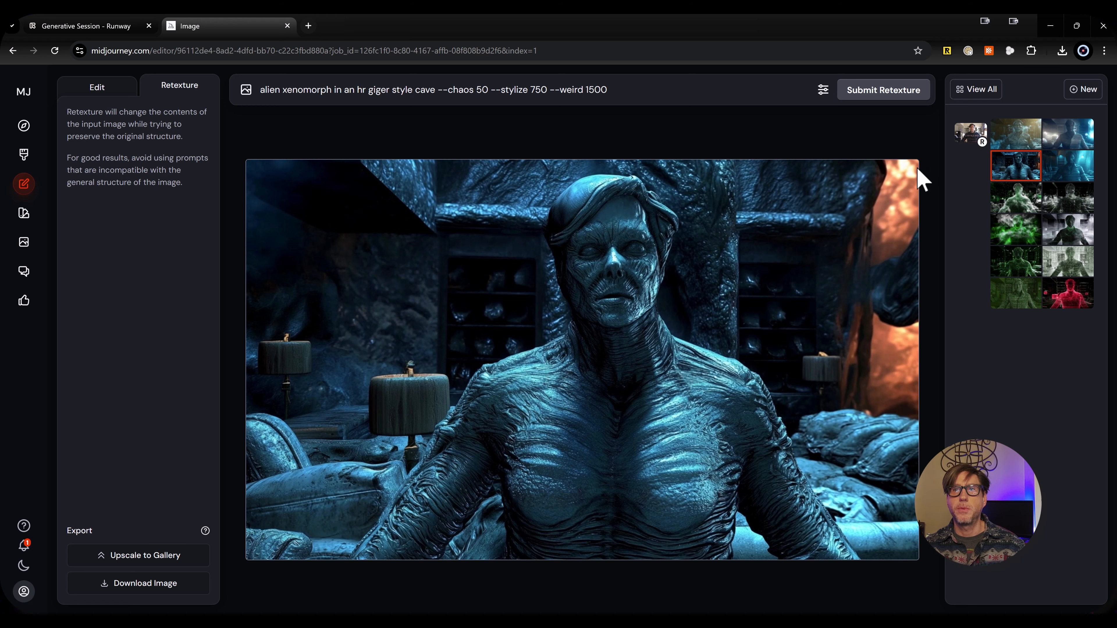
# Raise weirdness to nearly its maximum, lower variety to 20, and submit the xenomorph retexture again.
pyautogui.click(822, 90)
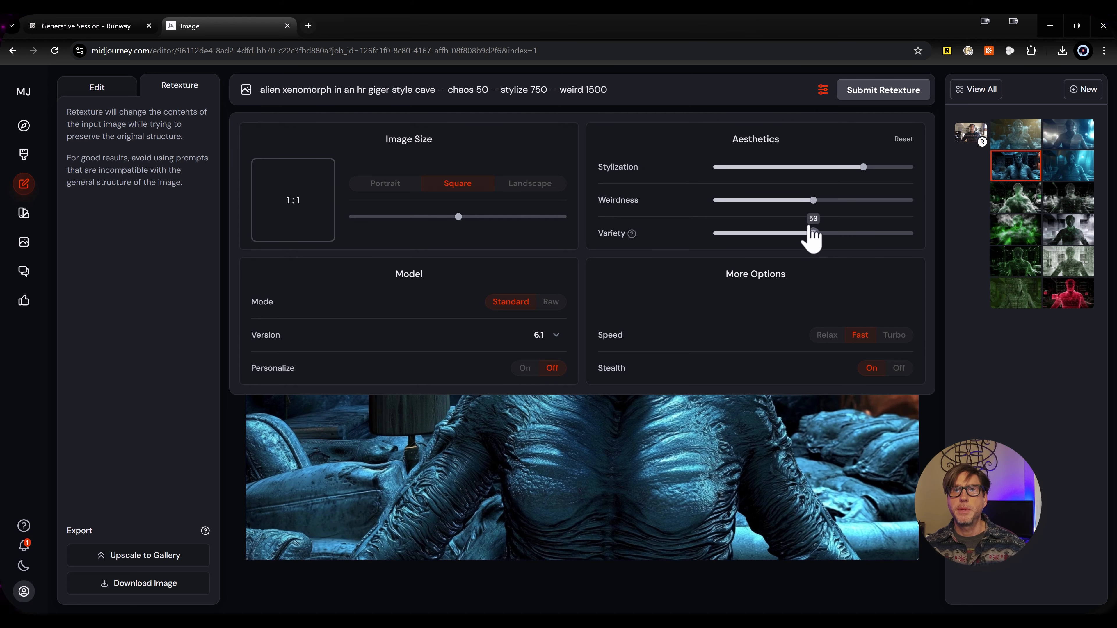
pyautogui.moveTo(815, 202); pyautogui.dragTo(826, 200)
pyautogui.moveTo(903, 202); pyautogui.dragTo(955, 215)
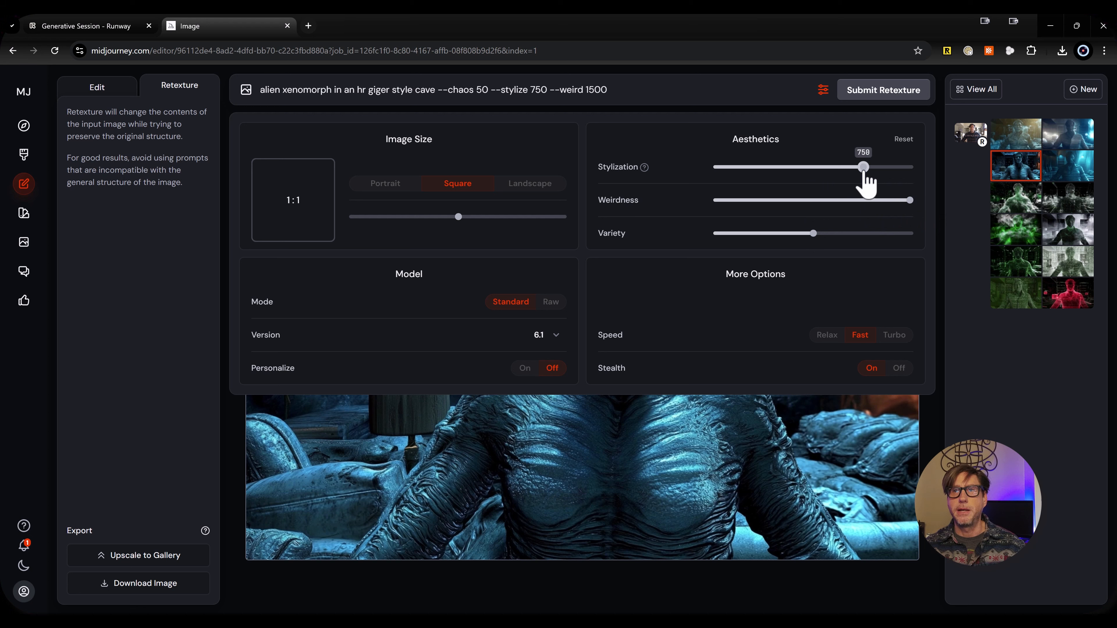
pyautogui.moveTo(910, 204)
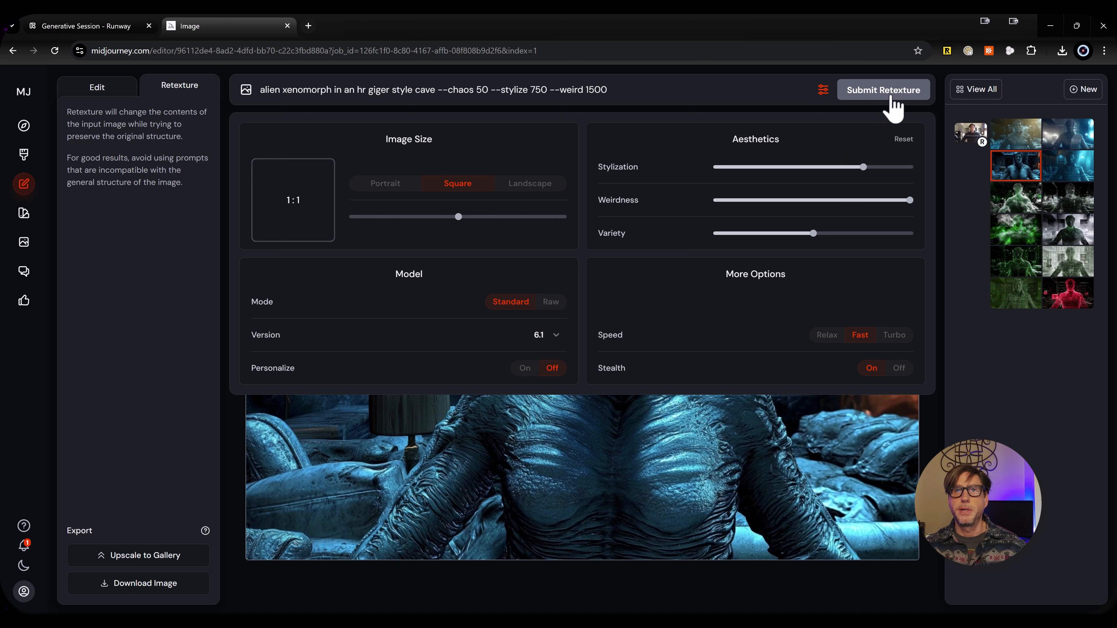
pyautogui.moveTo(813, 233); pyautogui.dragTo(754, 236)
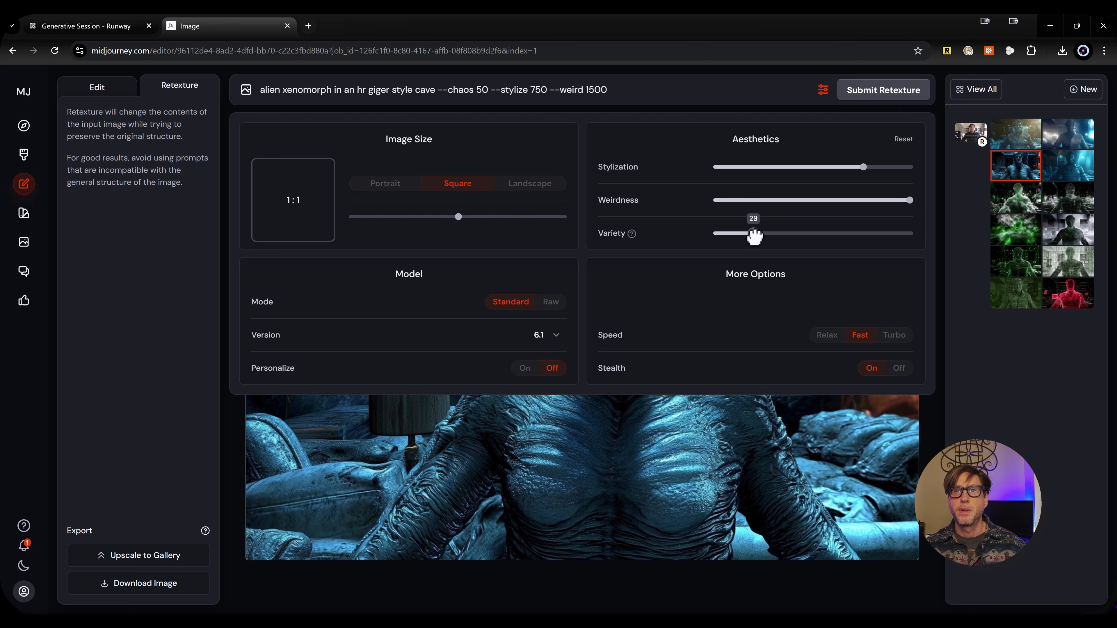
pyautogui.click(868, 92)
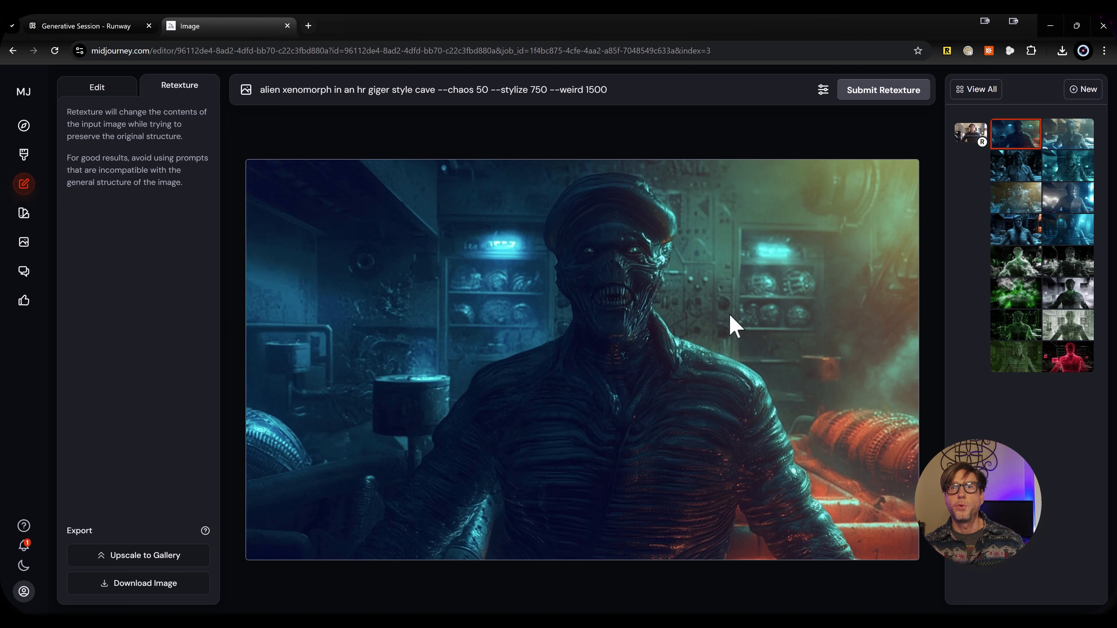
# Compare the new xenomorph results and download the dark, sharp-toothed one with the cap and orange-lit background.
pyautogui.click(1069, 135)
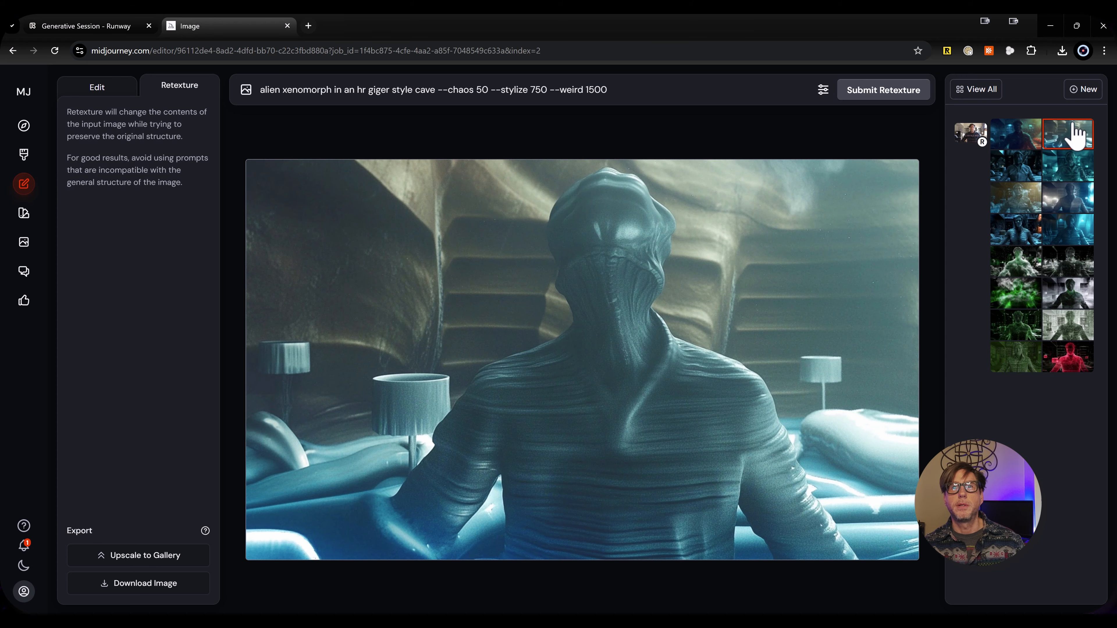
pyautogui.click(1009, 162)
pyautogui.click(1076, 173)
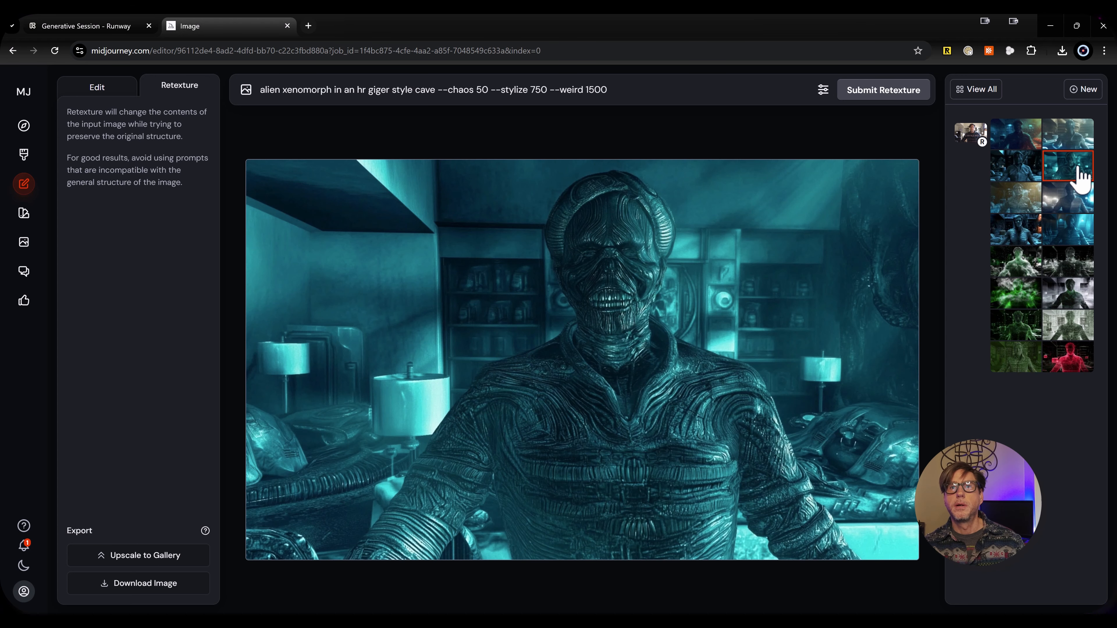
pyautogui.click(1034, 136)
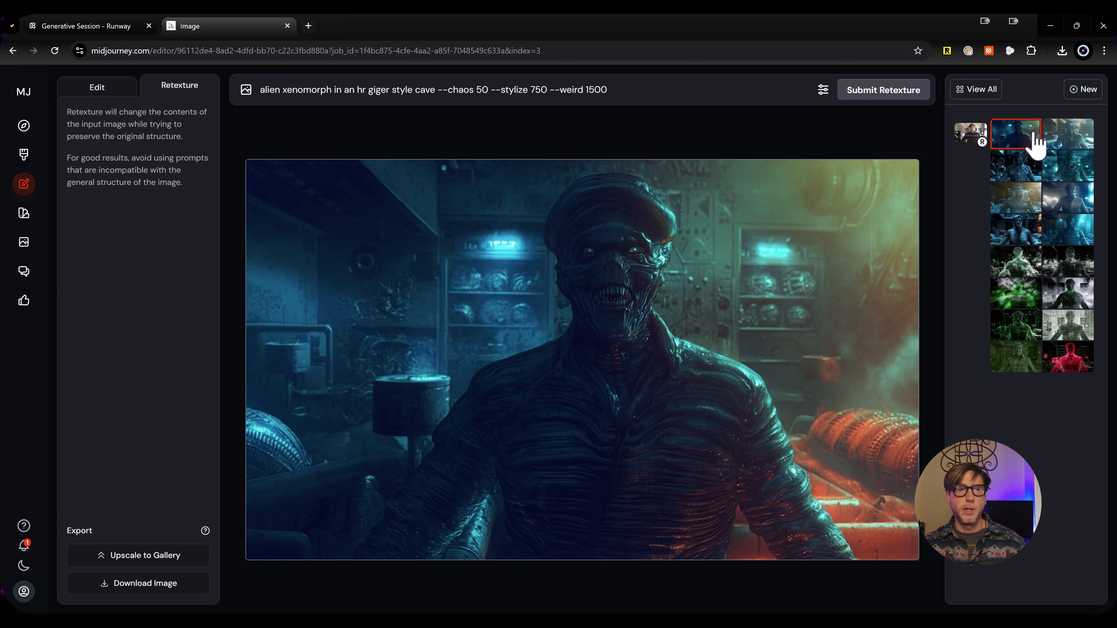
pyautogui.click(142, 590)
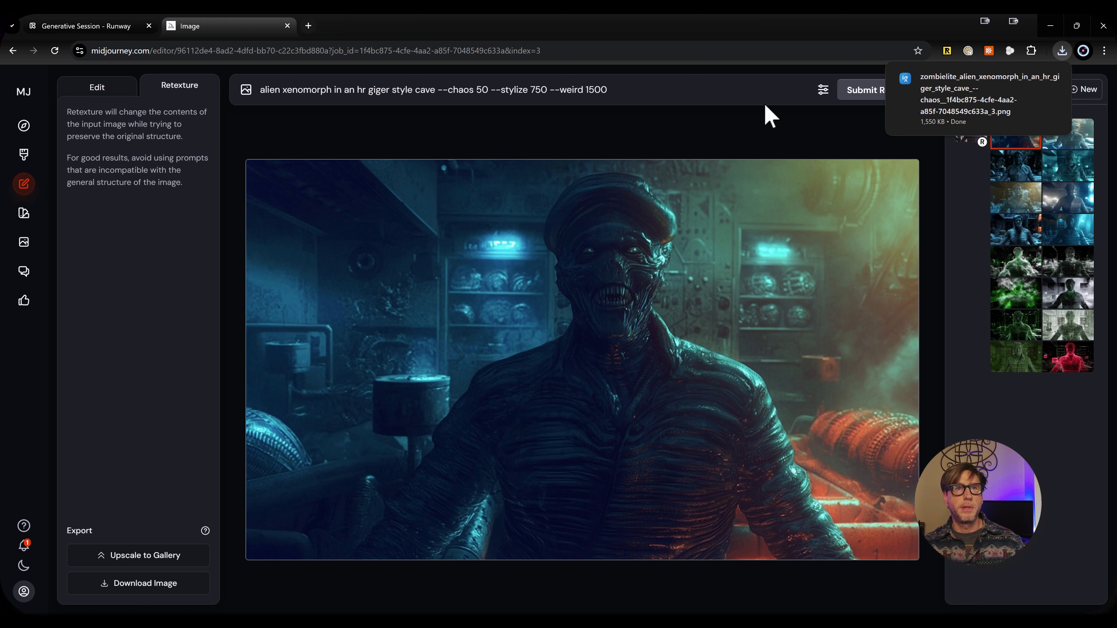
# Replace the whole xenomorph prompt with "ancient zombie standing in a crypt".
pyautogui.moveTo(629, 90); pyautogui.dragTo(252, 110)
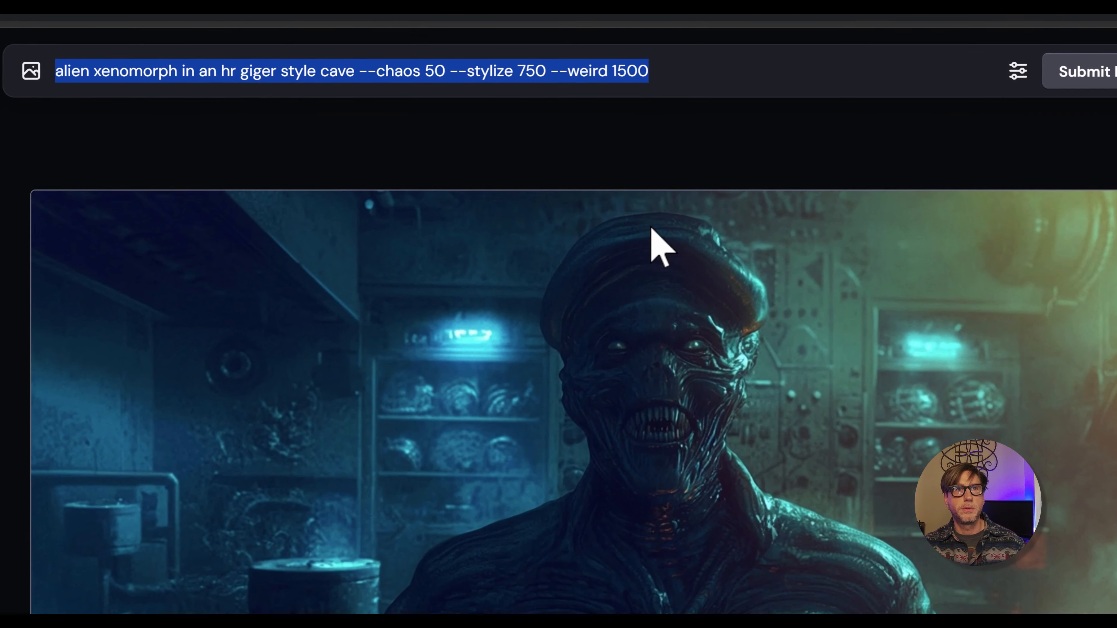
pyautogui.write('a')
pyautogui.write('ni')
pyautogui.write('cient zombie standing')
pyautogui.write(' in a crypt')
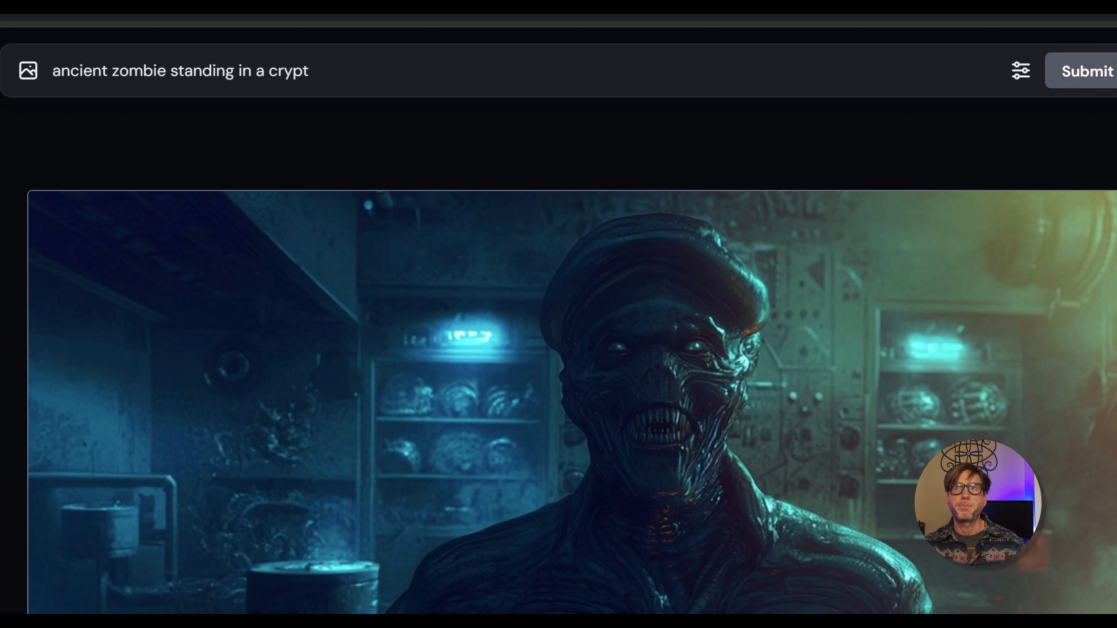
# Set weirdness to 2300 and stylization to 300, and submit the crypt zombie retexture.
pyautogui.click(1020, 72)
pyautogui.moveTo(1108, 260)
pyautogui.mouseDown()
pyautogui.moveTo(1007, 261)
pyautogui.moveTo(1089, 259)
pyautogui.mouseUp()
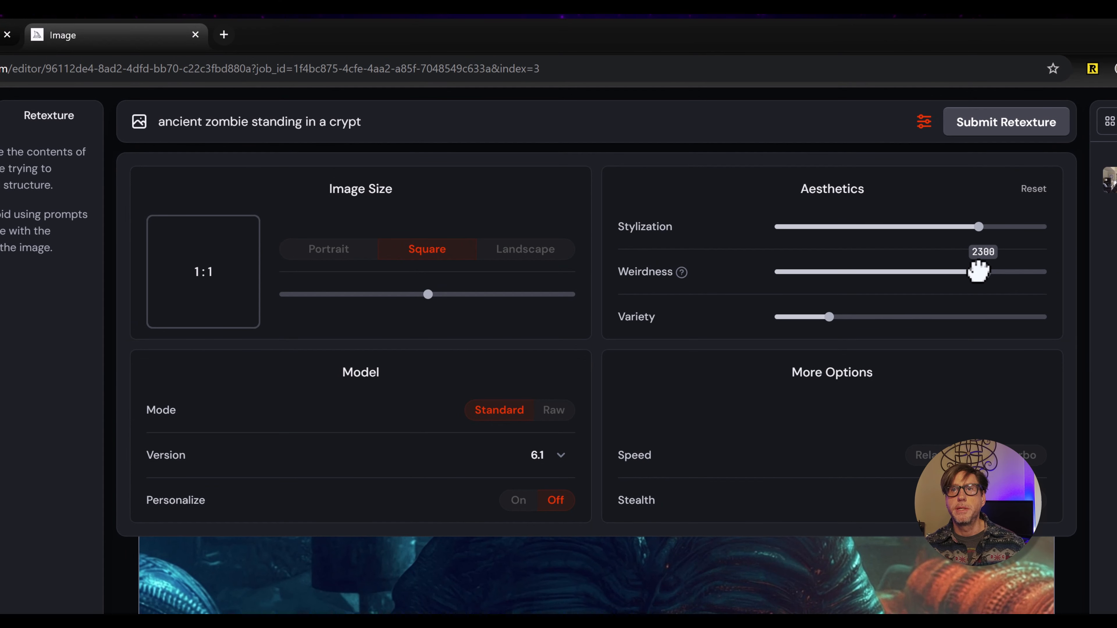
pyautogui.moveTo(978, 271); pyautogui.dragTo(982, 271)
pyautogui.moveTo(977, 227); pyautogui.dragTo(856, 227)
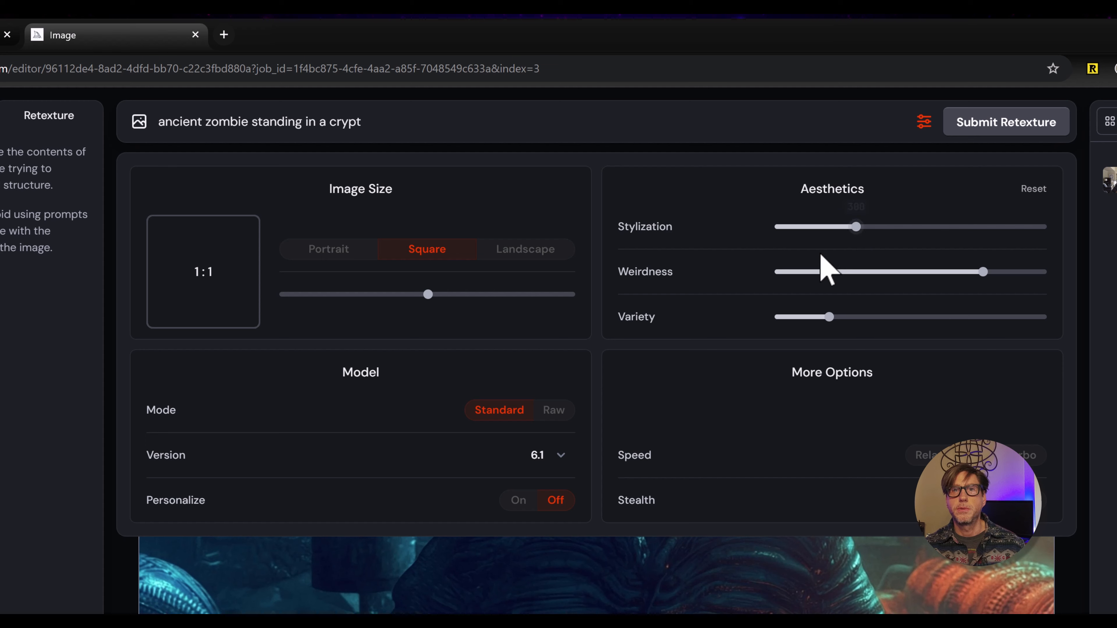
pyautogui.click(1015, 132)
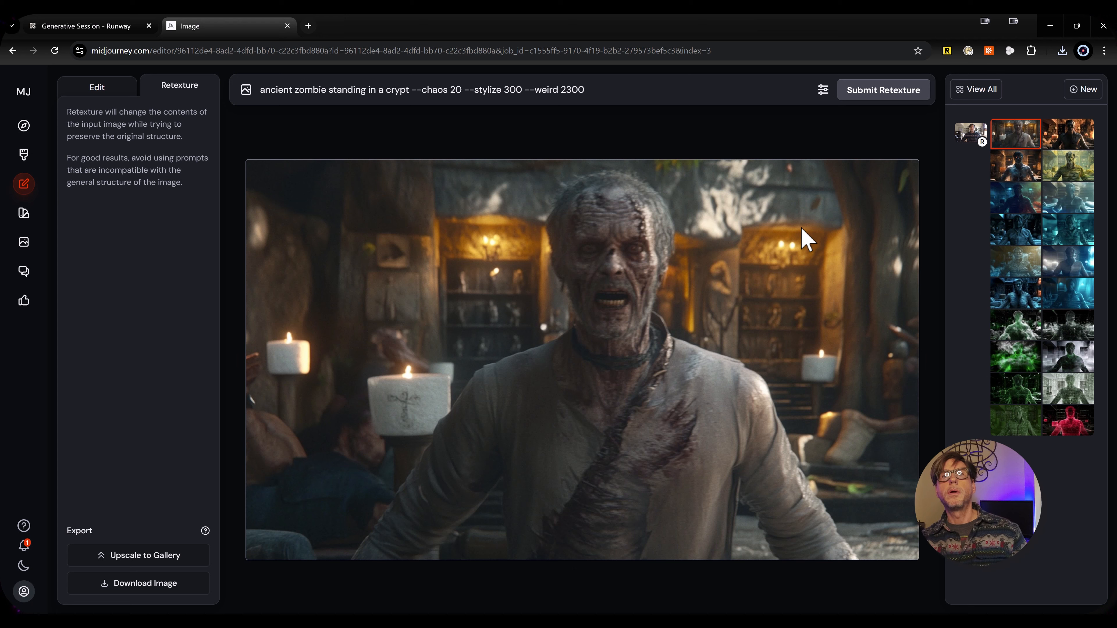
# Compare the four zombie retexture results and return to the grey-shirted zombie with white candles.
pyautogui.click(1070, 141)
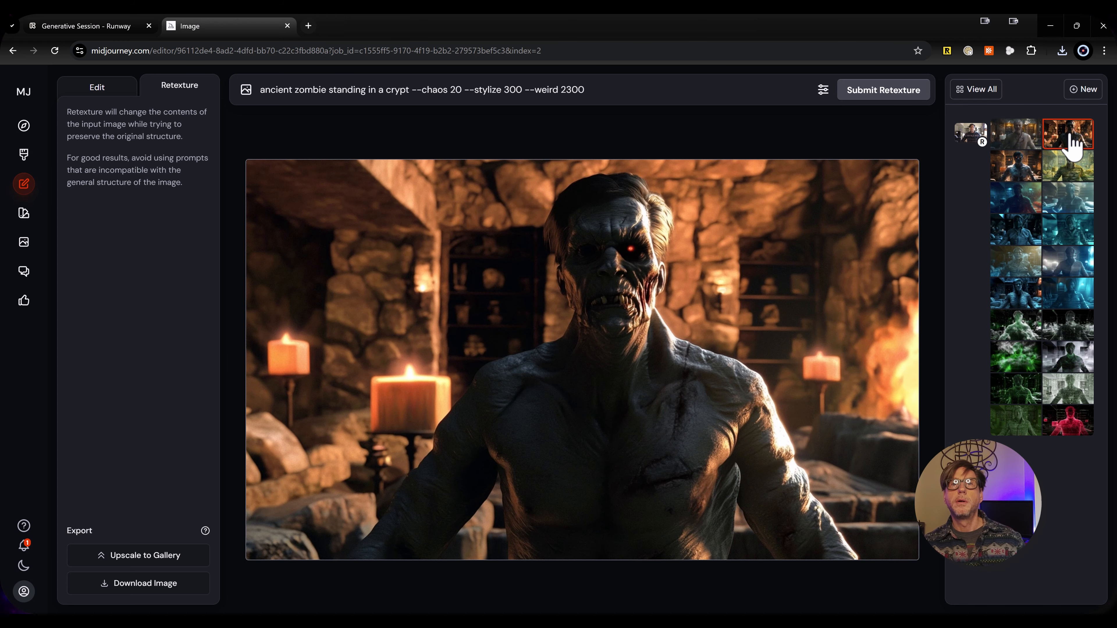
pyautogui.click(1015, 169)
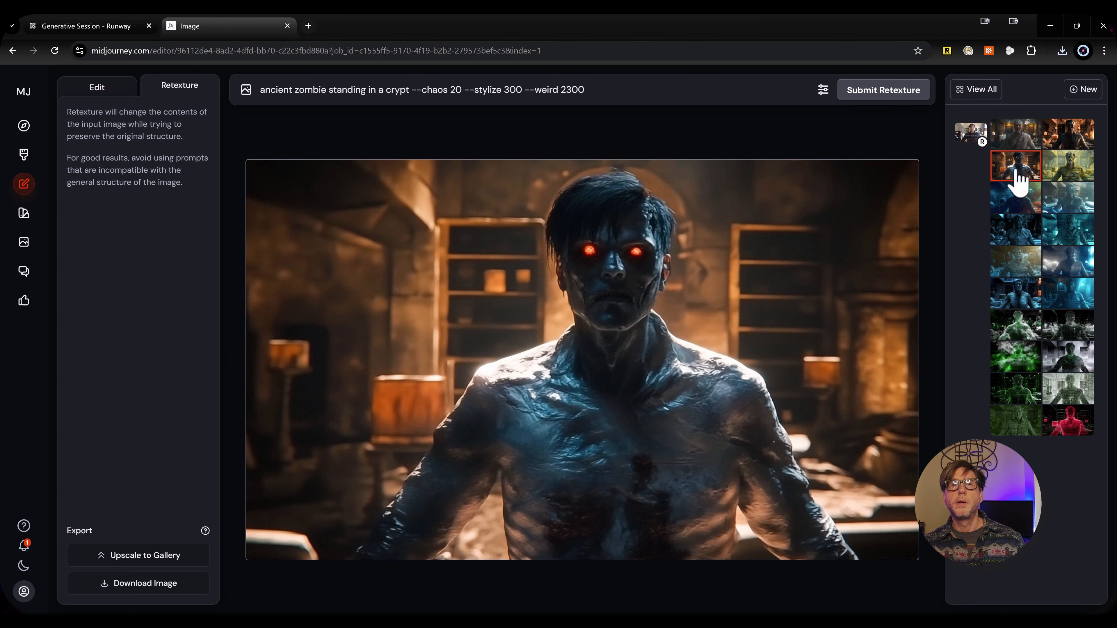
pyautogui.click(1072, 178)
pyautogui.click(1020, 140)
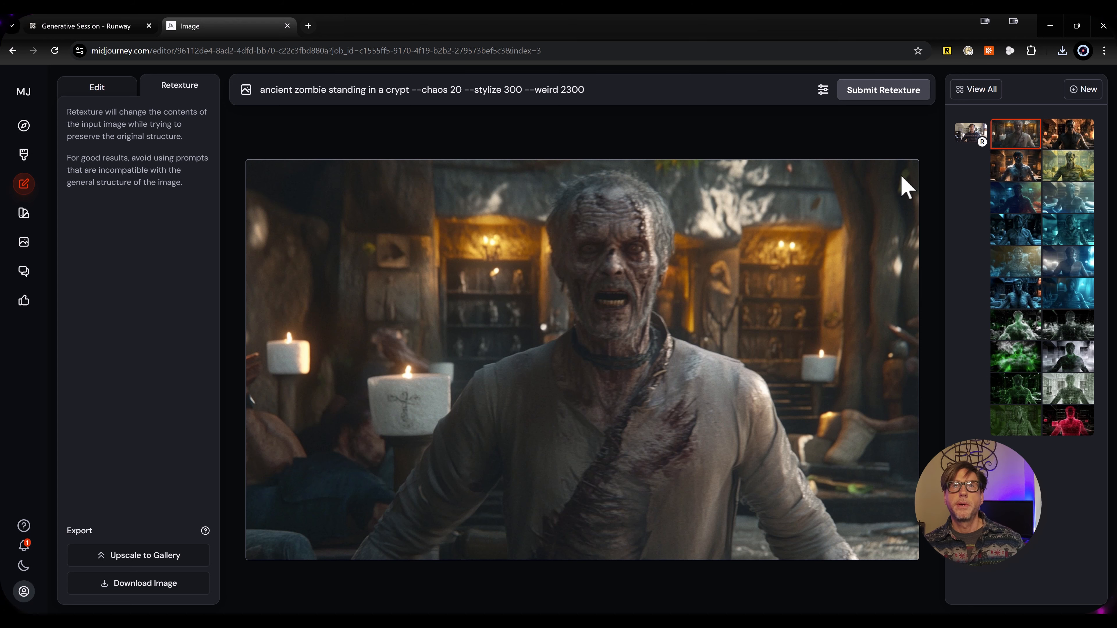
# Raise stylization, lower weirdness, set variety to 55, and submit the zombie retexture again.
pyautogui.click(823, 89)
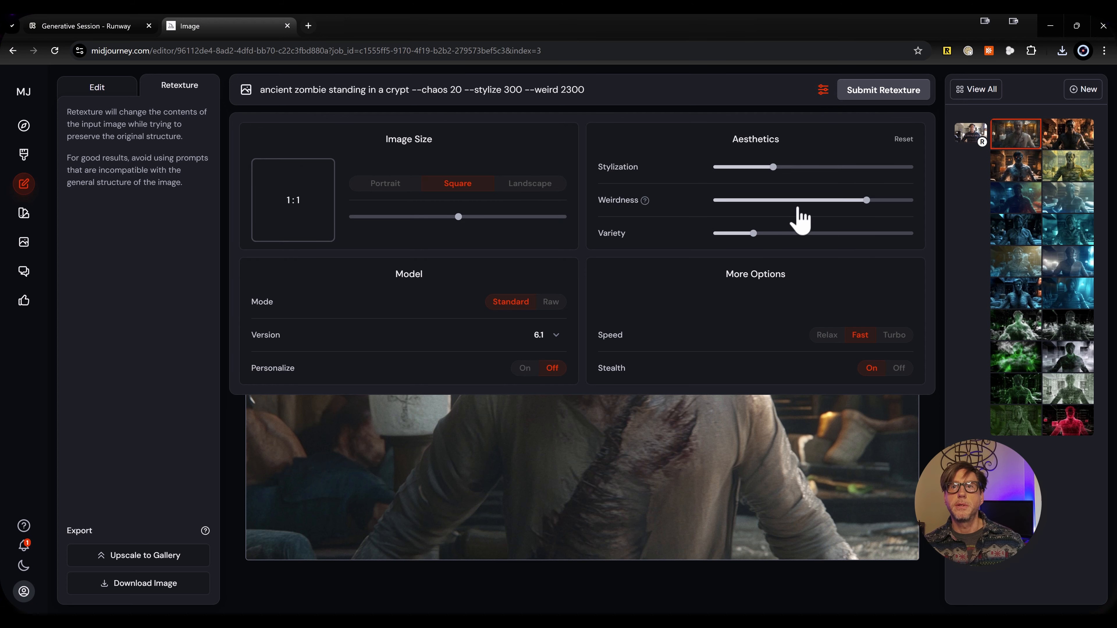
pyautogui.moveTo(866, 200); pyautogui.dragTo(873, 166)
pyautogui.moveTo(754, 238)
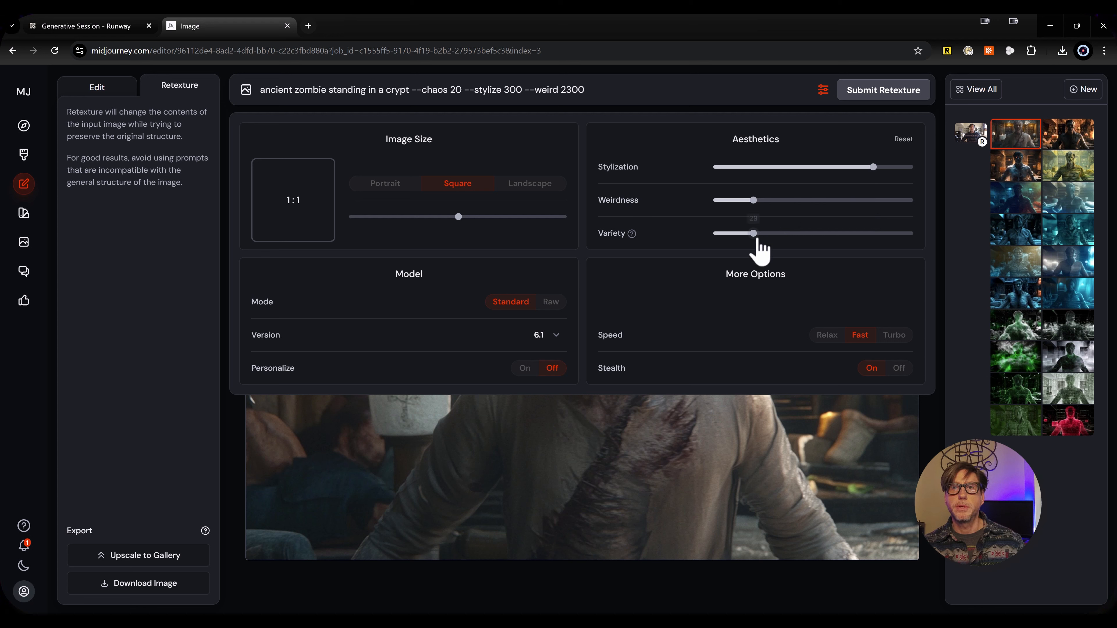
pyautogui.moveTo(755, 235); pyautogui.dragTo(823, 234)
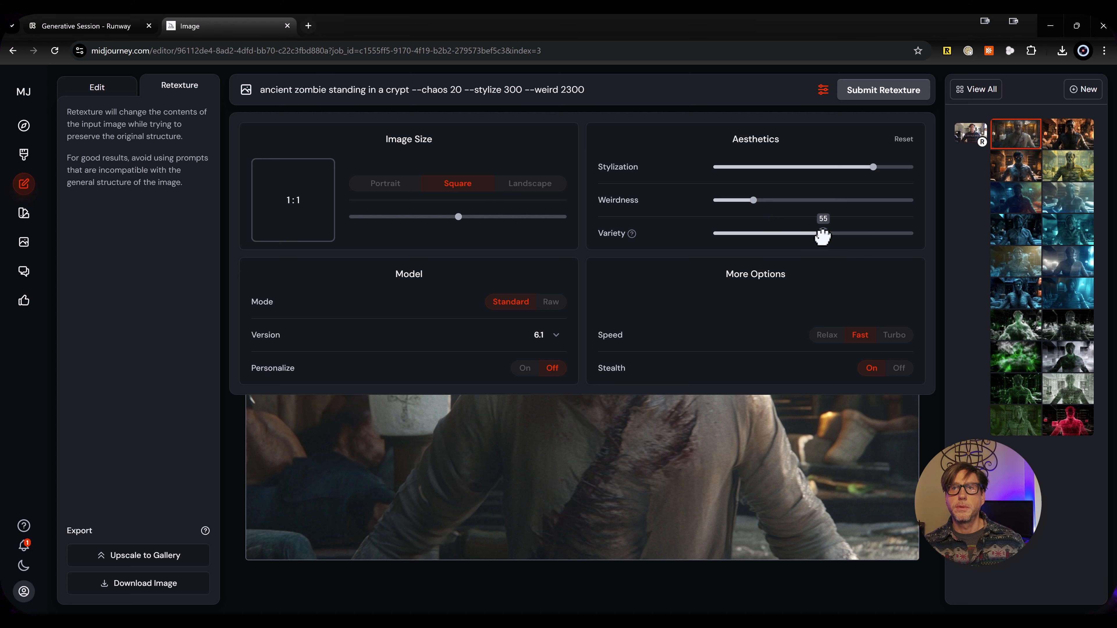
pyautogui.click(873, 93)
pyautogui.click(823, 92)
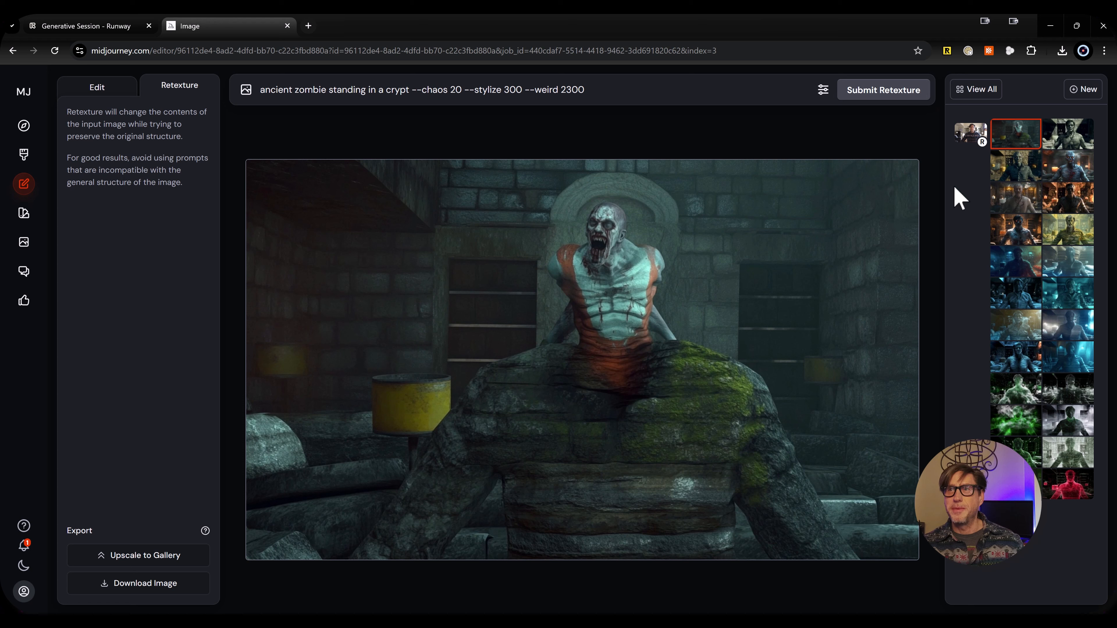
# Compare the new zombie results with the earlier grey-shirted one and download the bald, bare-chested blue zombie with glowing orange eyes.
pyautogui.click(1065, 145)
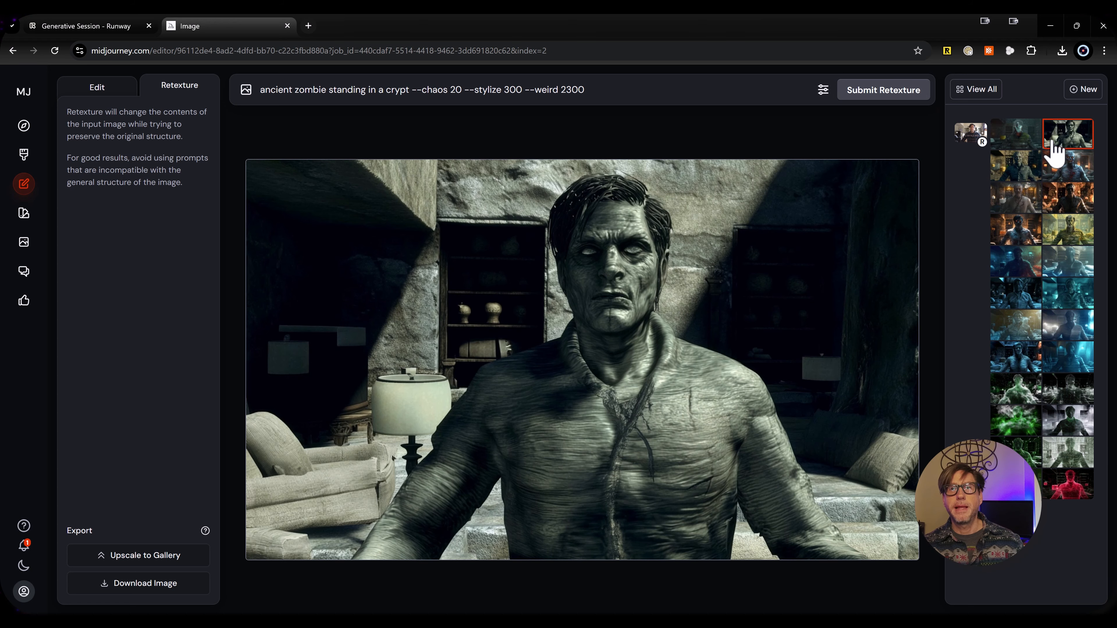
pyautogui.click(1014, 175)
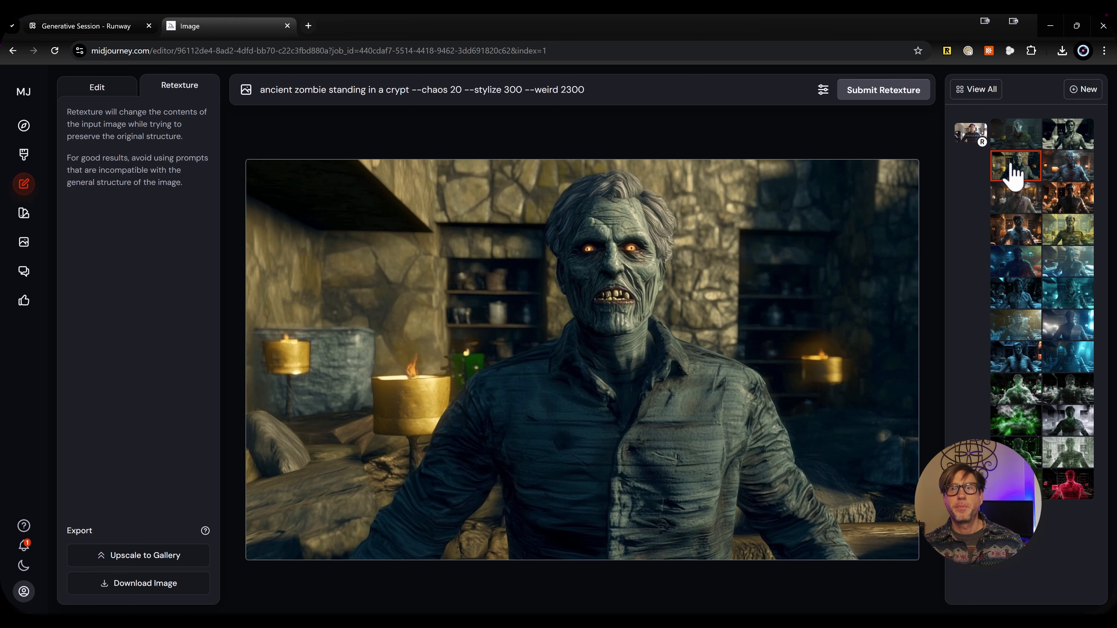
pyautogui.click(1065, 177)
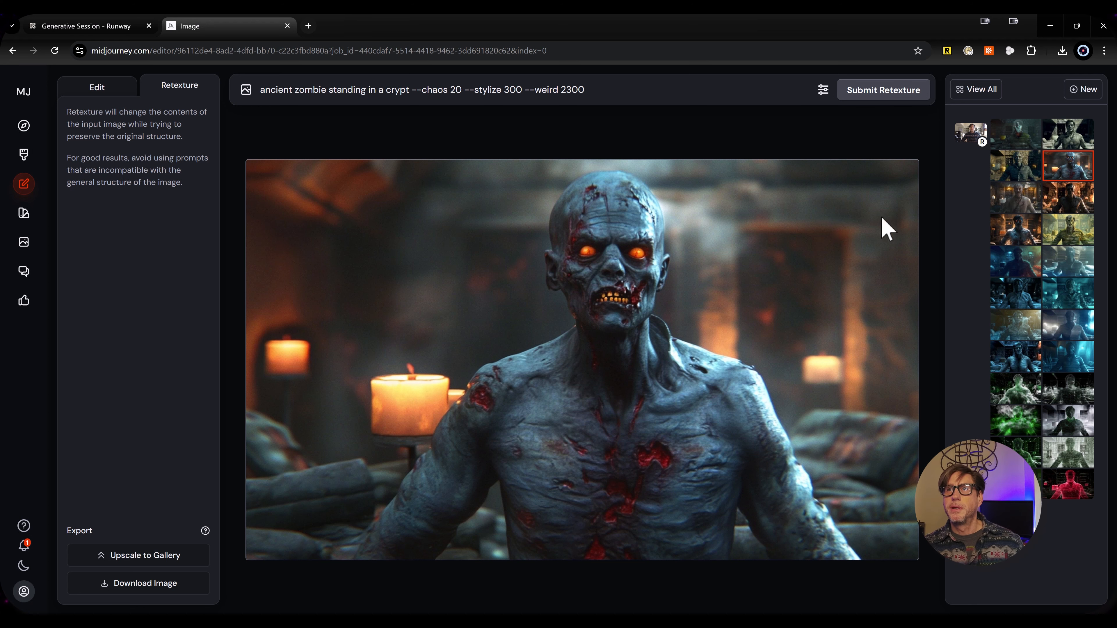
pyautogui.click(1011, 203)
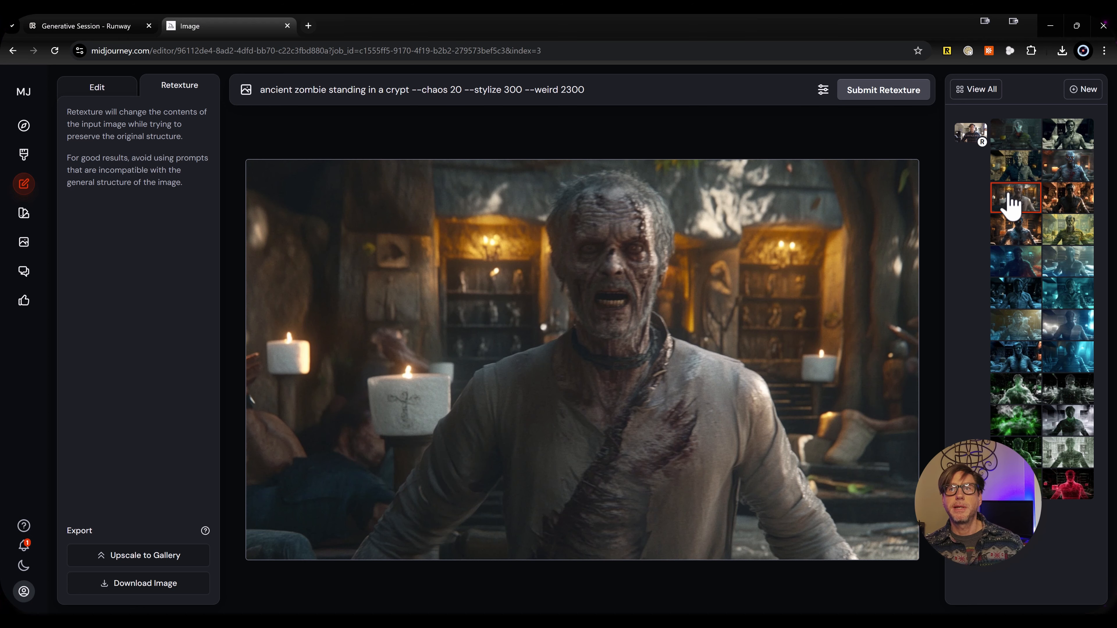
pyautogui.click(1064, 171)
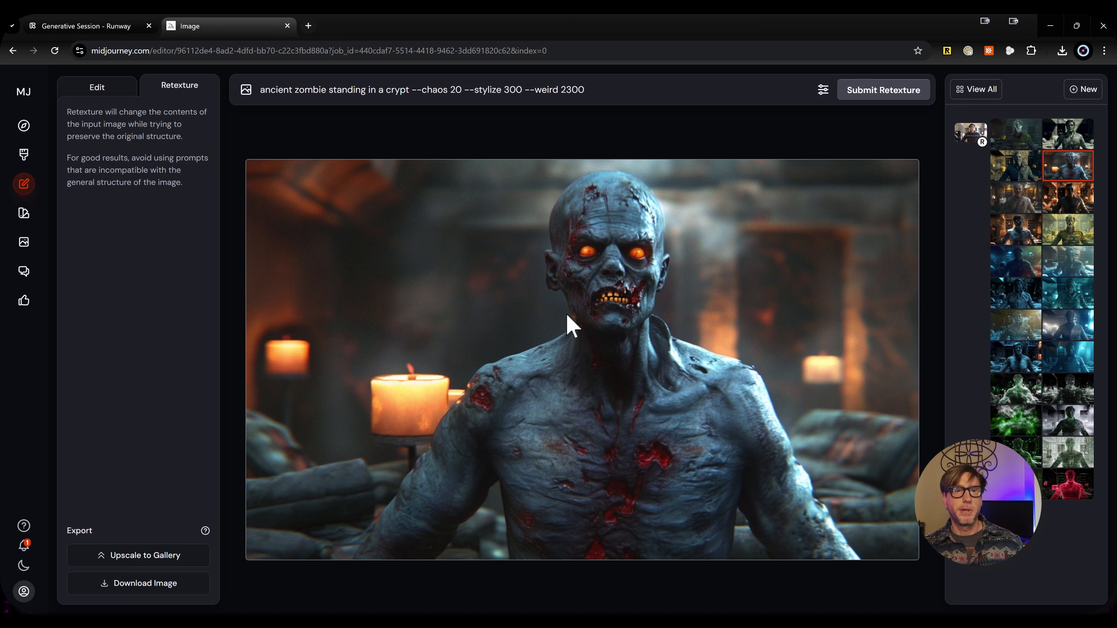
pyautogui.click(156, 585)
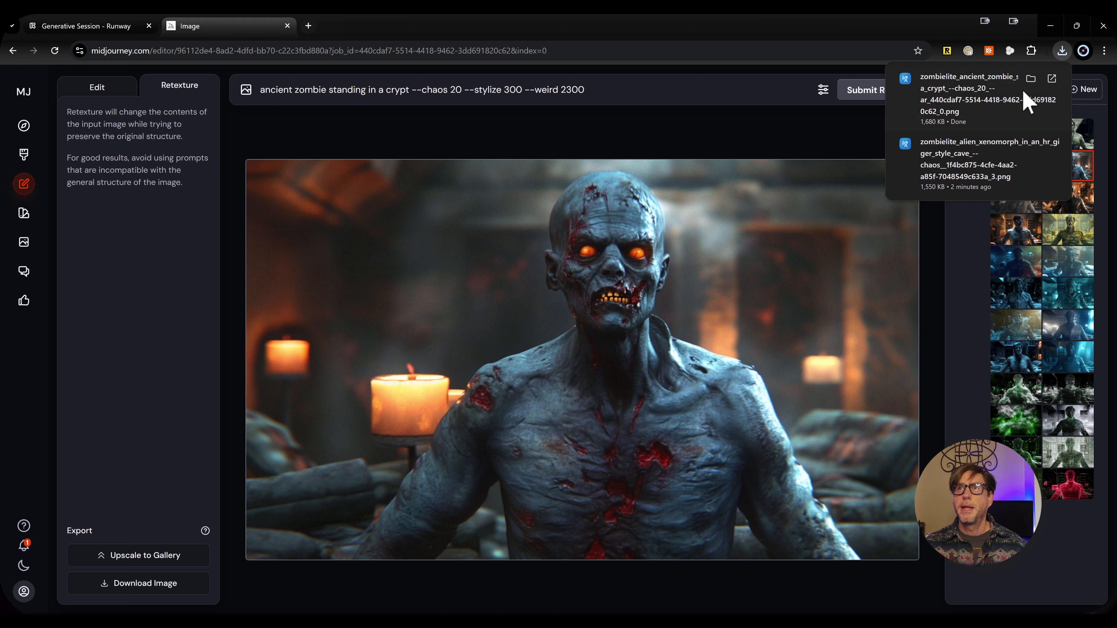
# Show the downloaded zombie image in its folder from the full download history and copy both the xenomorph and zombie PNG files.
pyautogui.click(1061, 51)
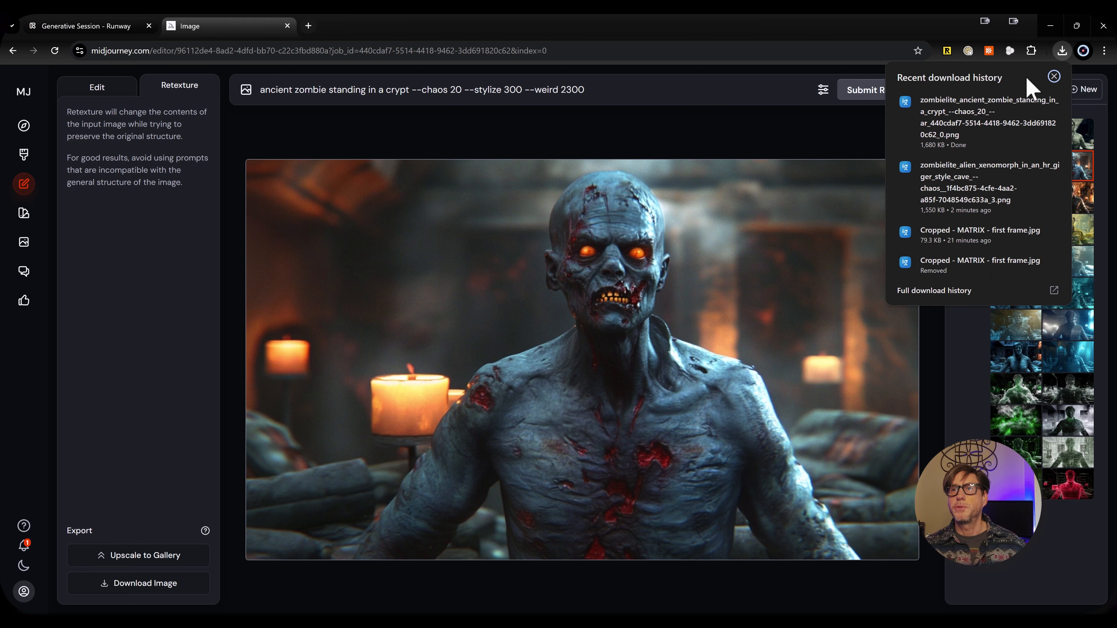
pyautogui.click(1055, 292)
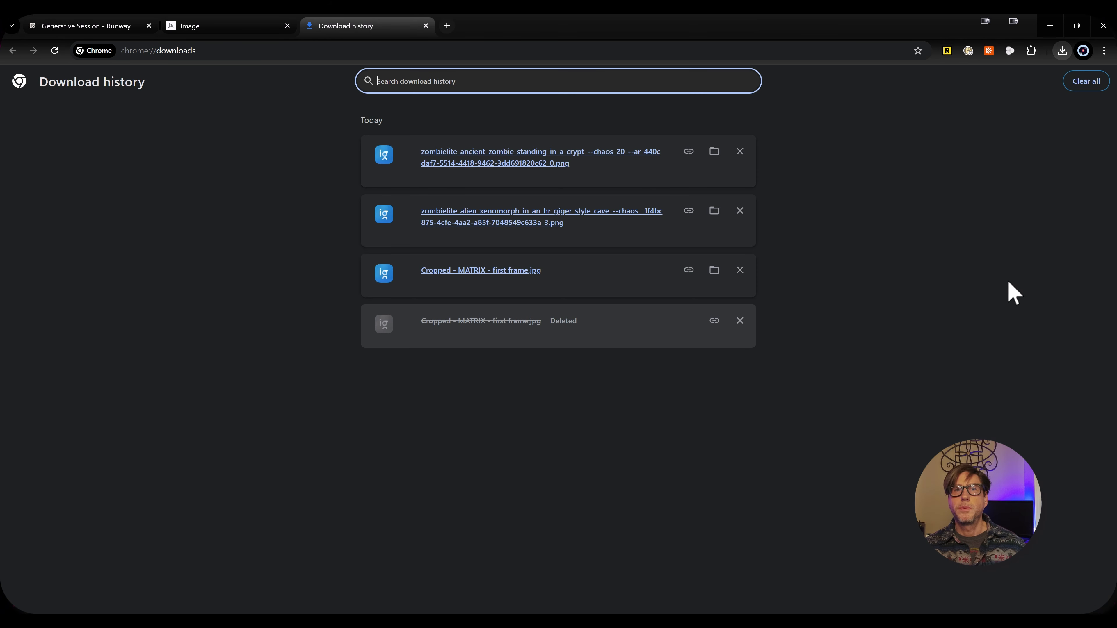
pyautogui.click(714, 152)
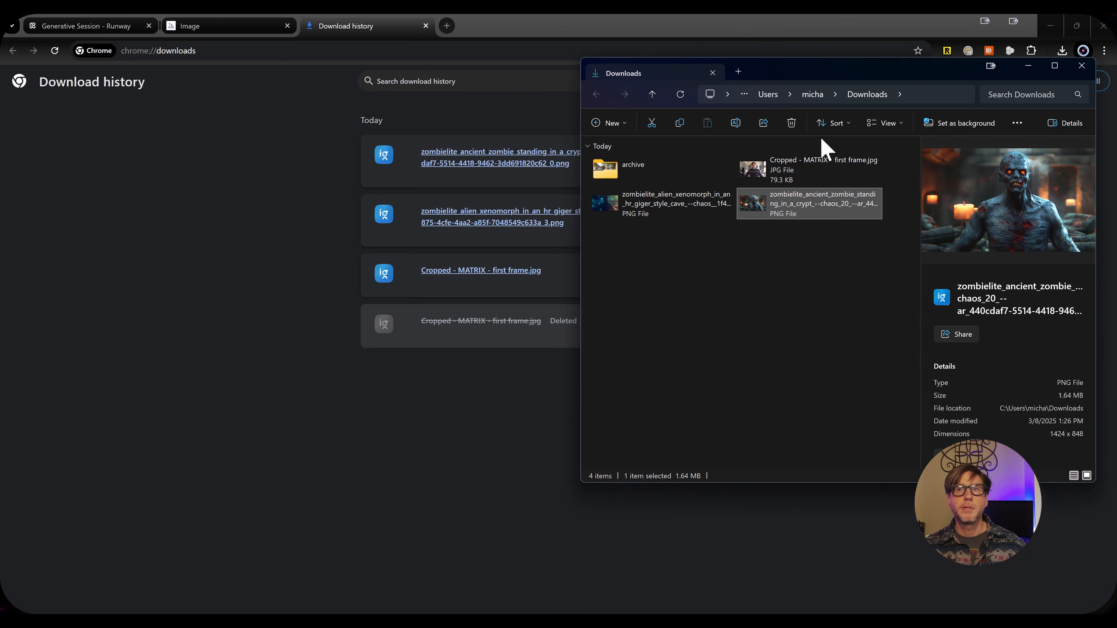
pyautogui.click(782, 314)
pyautogui.click(792, 220)
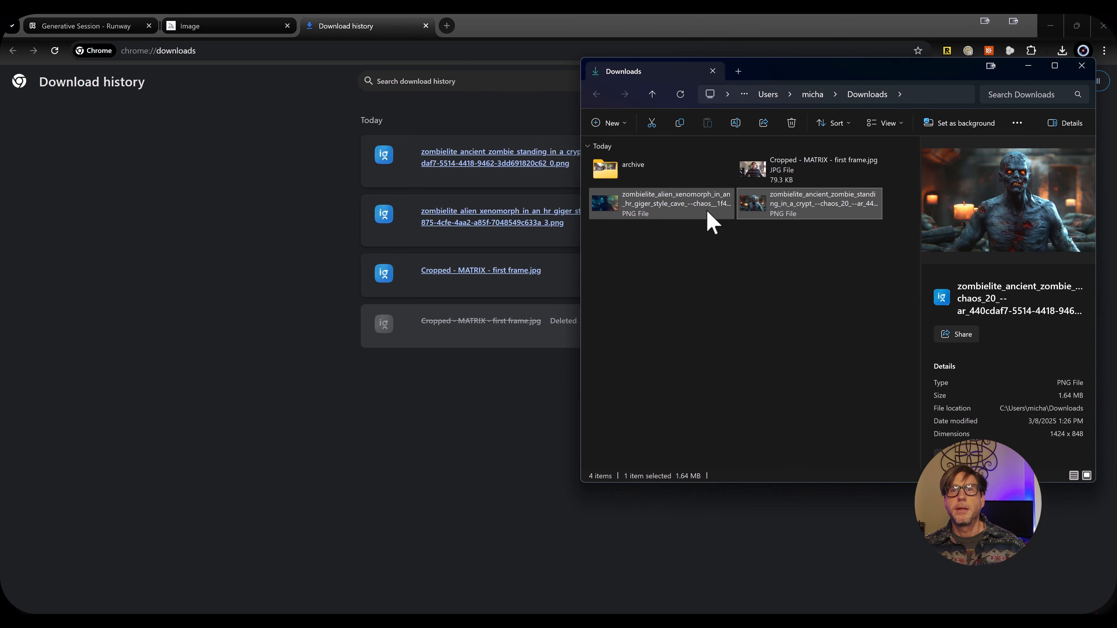
pyautogui.keyDown('ctrl'); pyautogui.click(687, 210); pyautogui.keyUp('ctrl')
pyautogui.rightClick(687, 211)
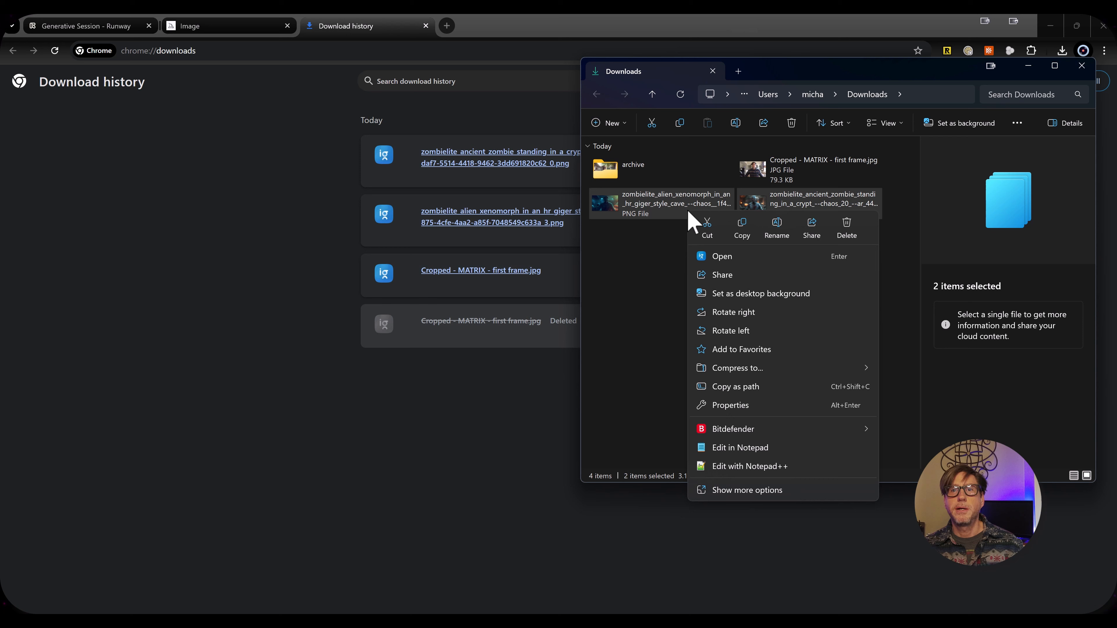
pyautogui.click(737, 237)
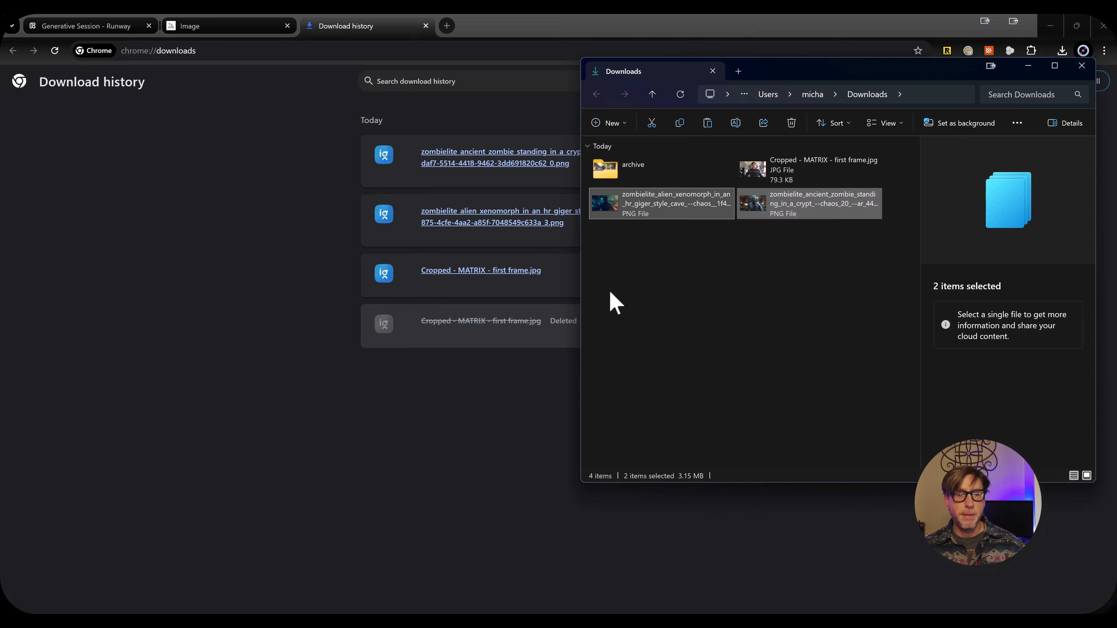
# Paste the two copied PNG files into the Runway1stFrames folder of the "20250308 - Runway First Frame" project.
pyautogui.press('super+Down')
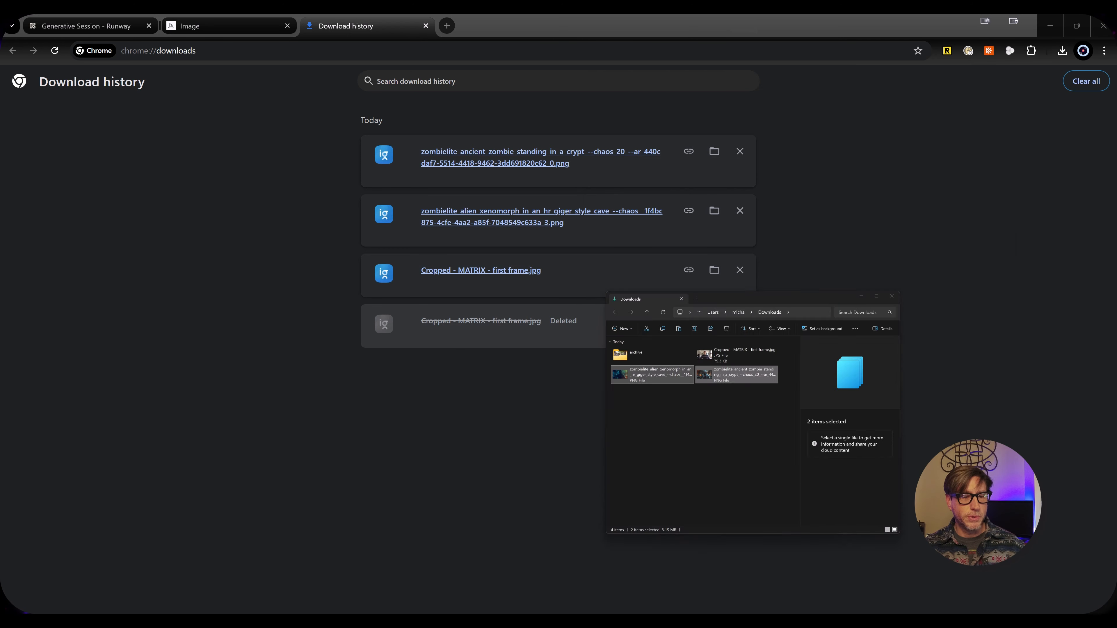
pyautogui.hotkey('alt', 'Tab')
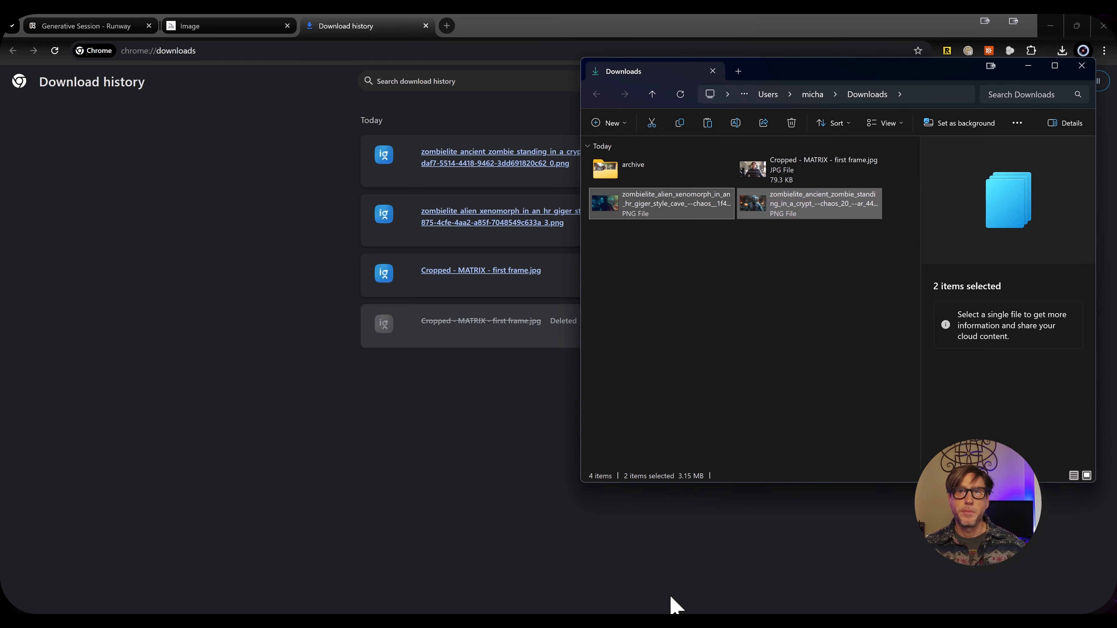
pyautogui.click(794, 281)
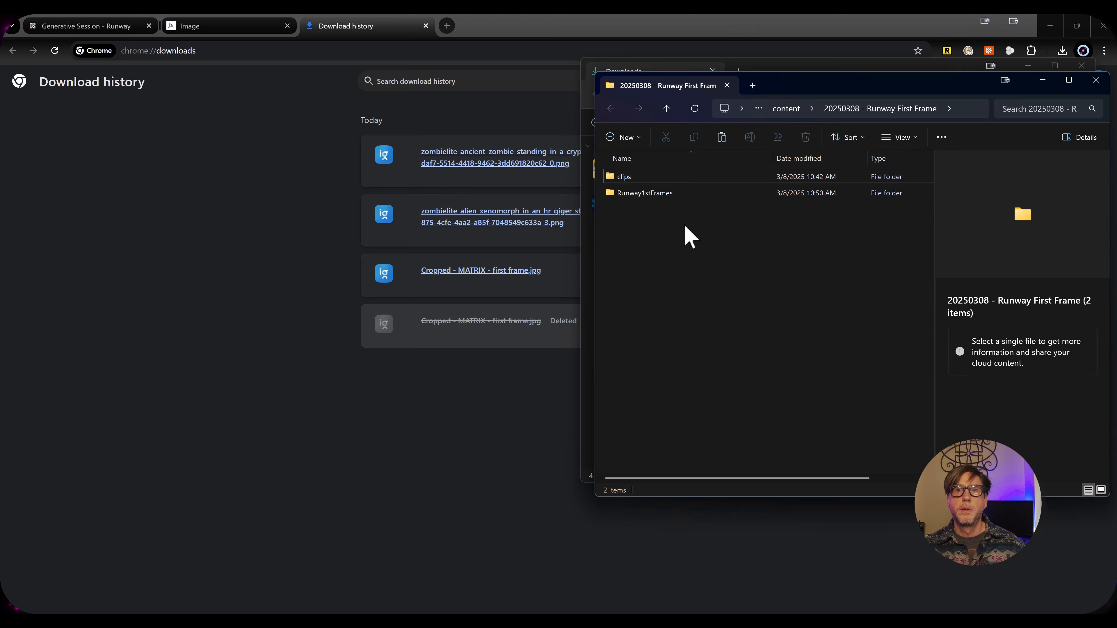
pyautogui.doubleClick(680, 190)
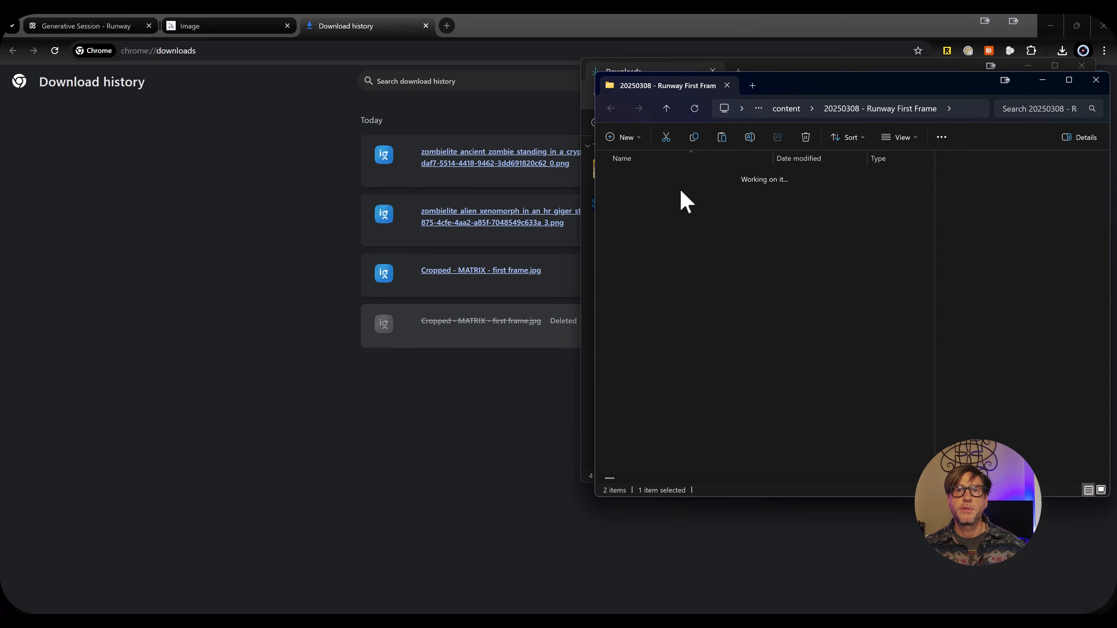
pyautogui.rightClick(677, 273)
pyautogui.click(703, 269)
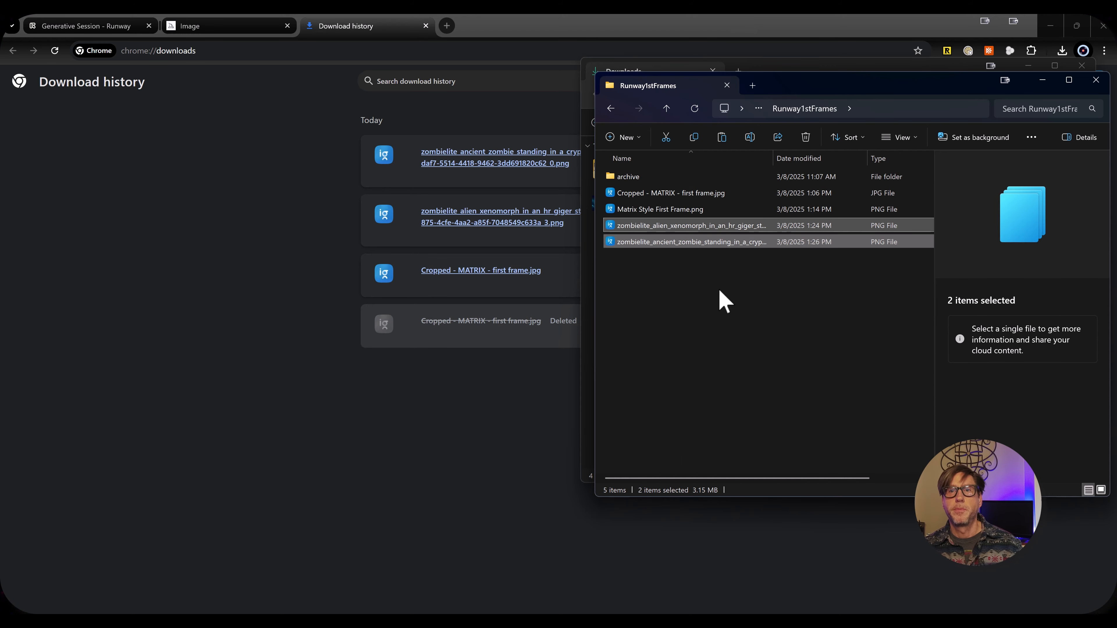
# Rename the pasted xenomorph image as "Alien First Frame".
pyautogui.click(720, 292)
pyautogui.click(721, 226)
pyautogui.click(721, 226)
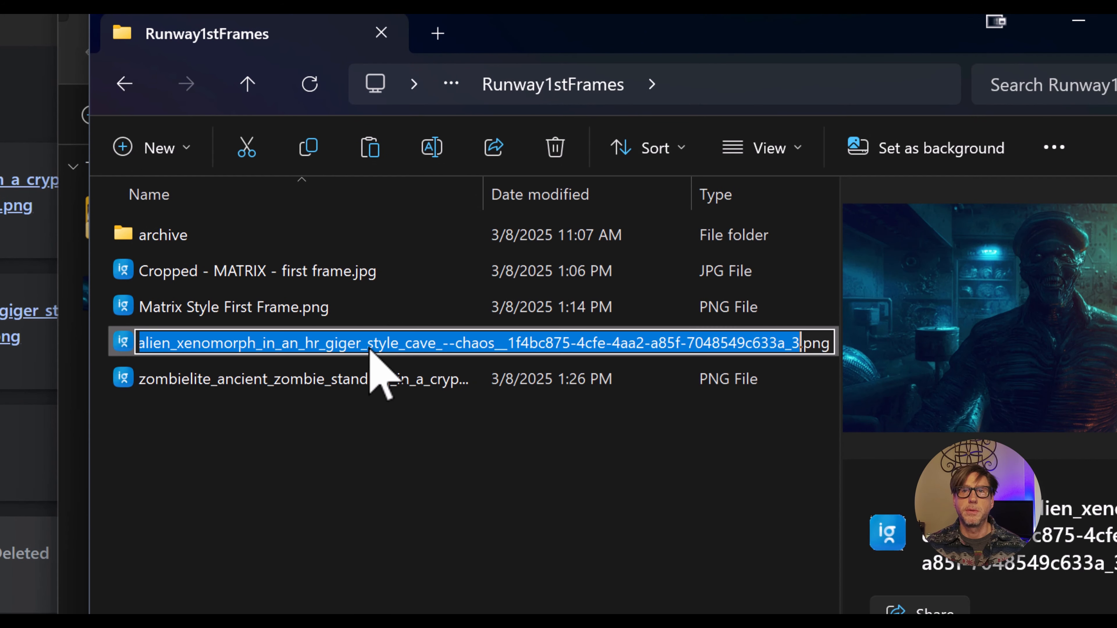
pyautogui.write('Alien First ')
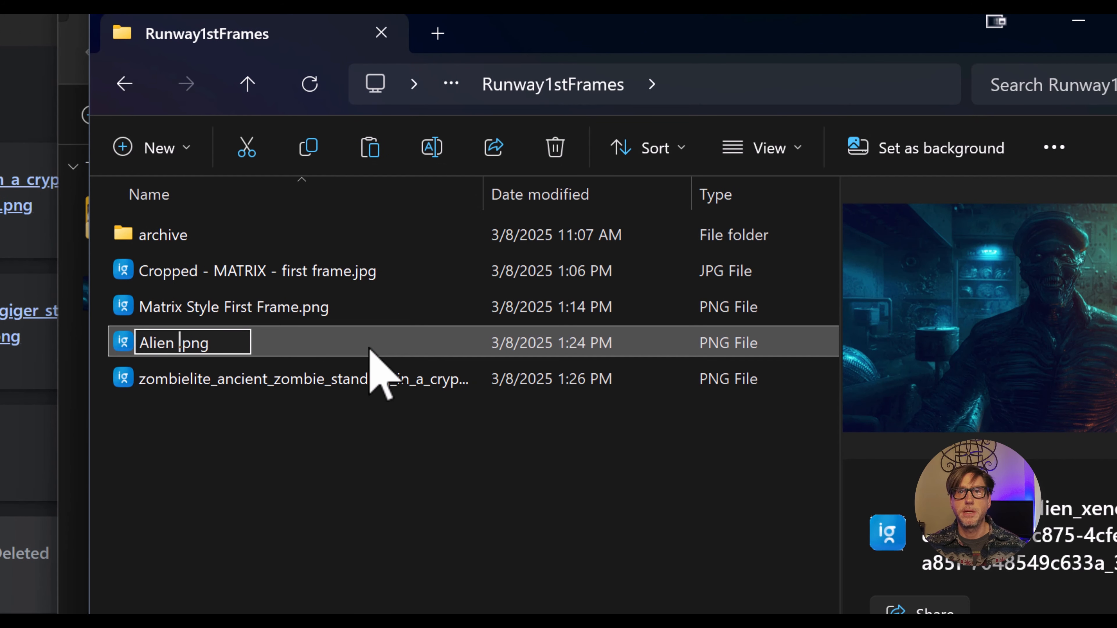
pyautogui.write('Frame')
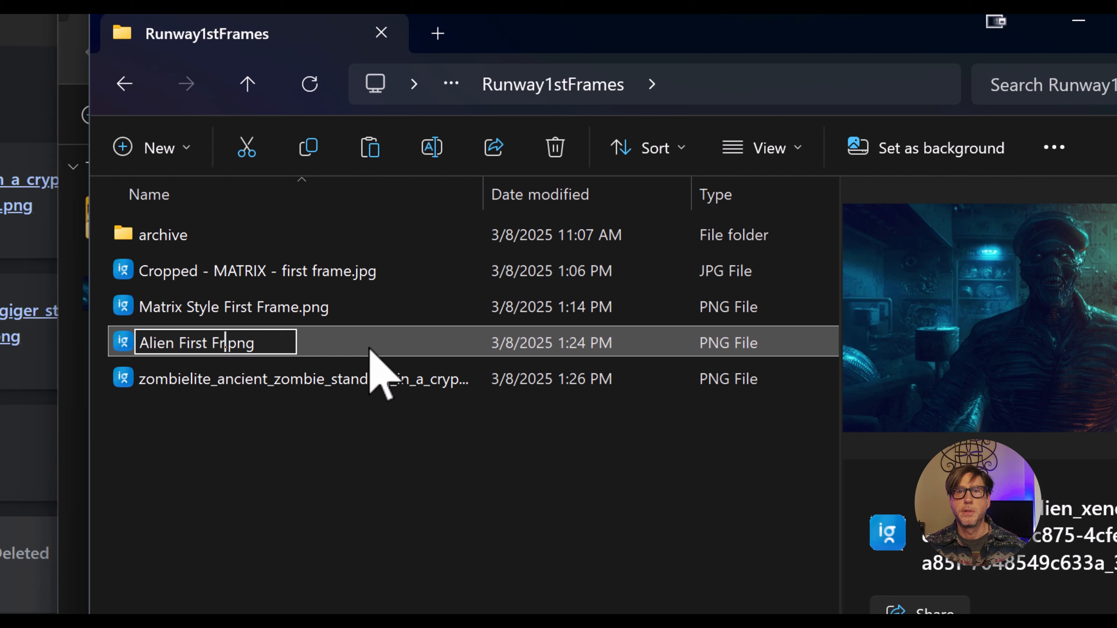
pyautogui.press('Return')
# Rename the pasted ancient zombie image as "Zombie First Frame".
pyautogui.press('Down')
pyautogui.press('F2')
pyautogui.write('Zombie Fire')
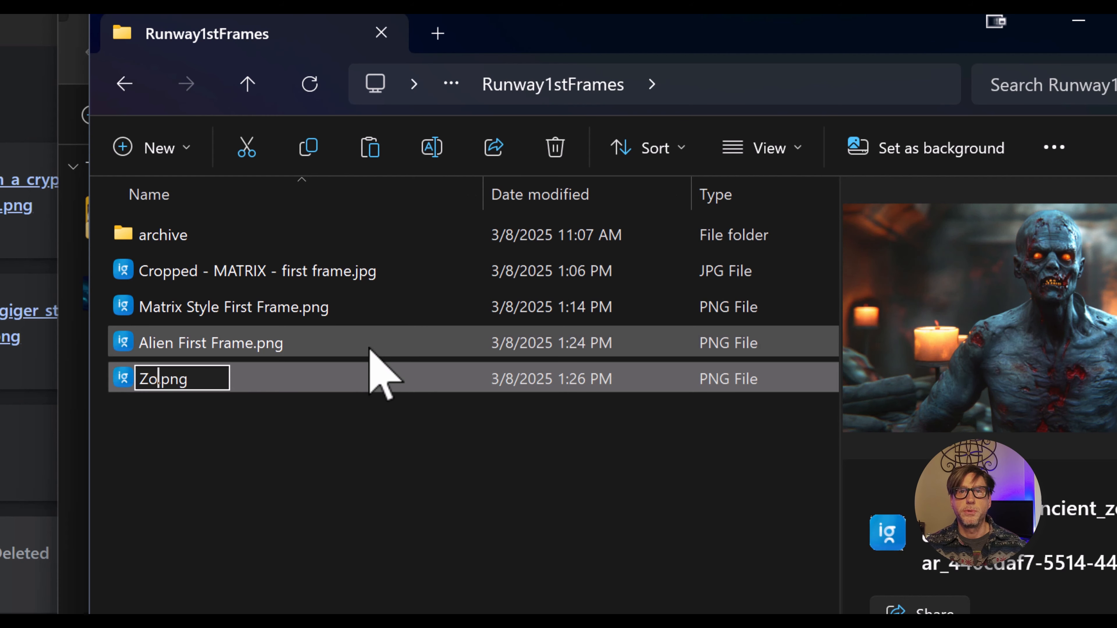
pyautogui.write(' Frame')
pyautogui.press('BackSpace')
pyautogui.press('BackSpace')
pyautogui.press('BackSpace')
pyautogui.press('BackSpace')
pyautogui.press('BackSpace')
pyautogui.press('BackSpace')
pyautogui.press('BackSpace')
pyautogui.write('st Frame')
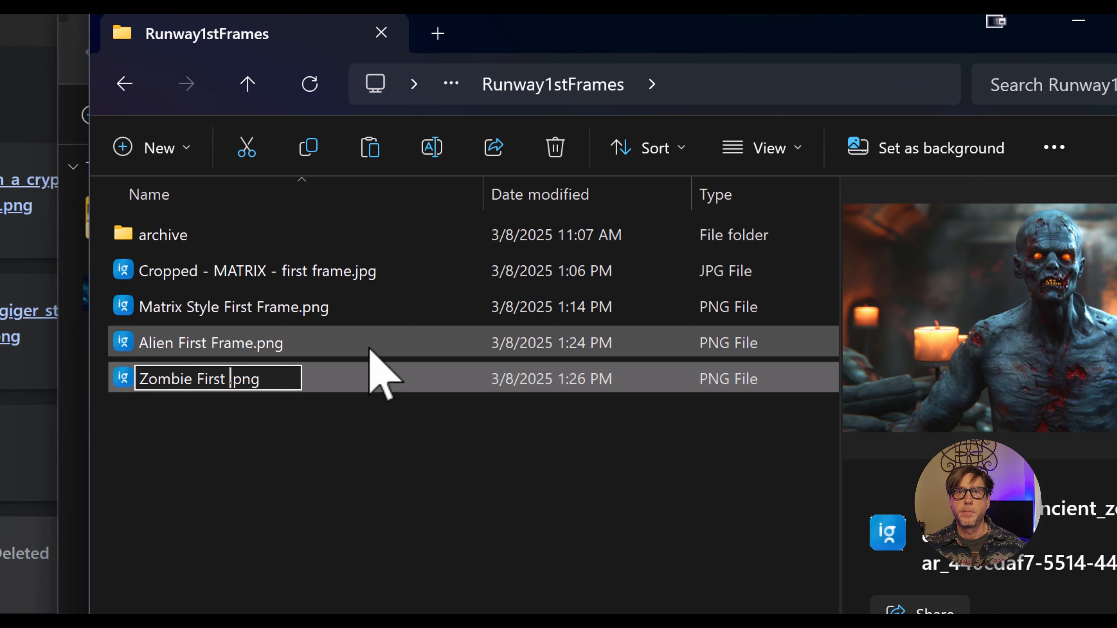
pyautogui.press('Return')
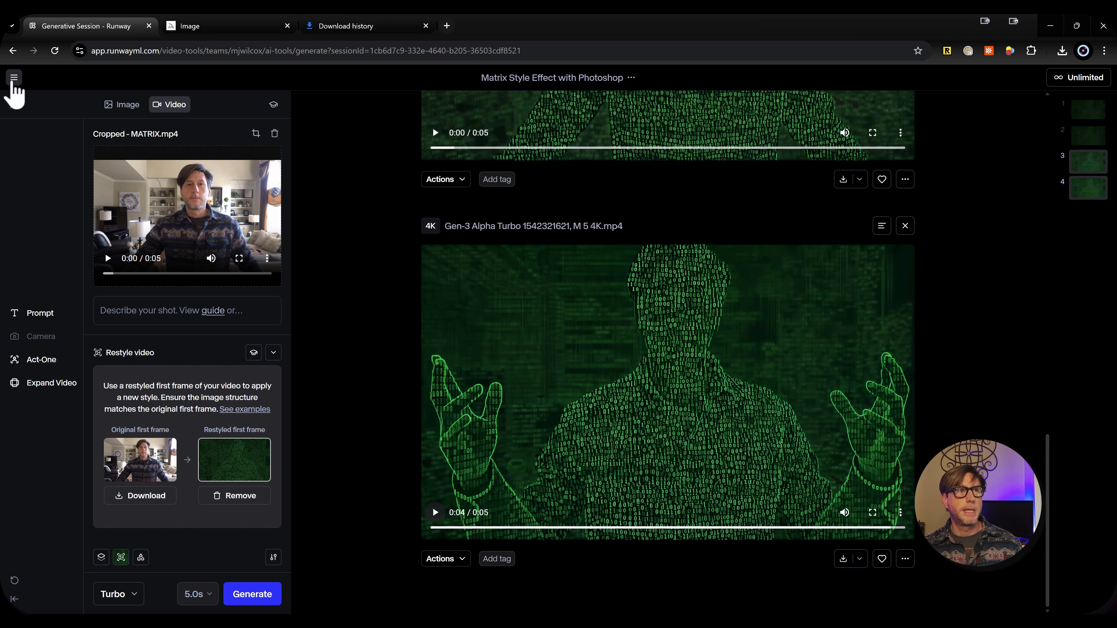
# Switch to Runway and leave the Matrix Style Effect session for the dashboard.
pyautogui.click(13, 78)
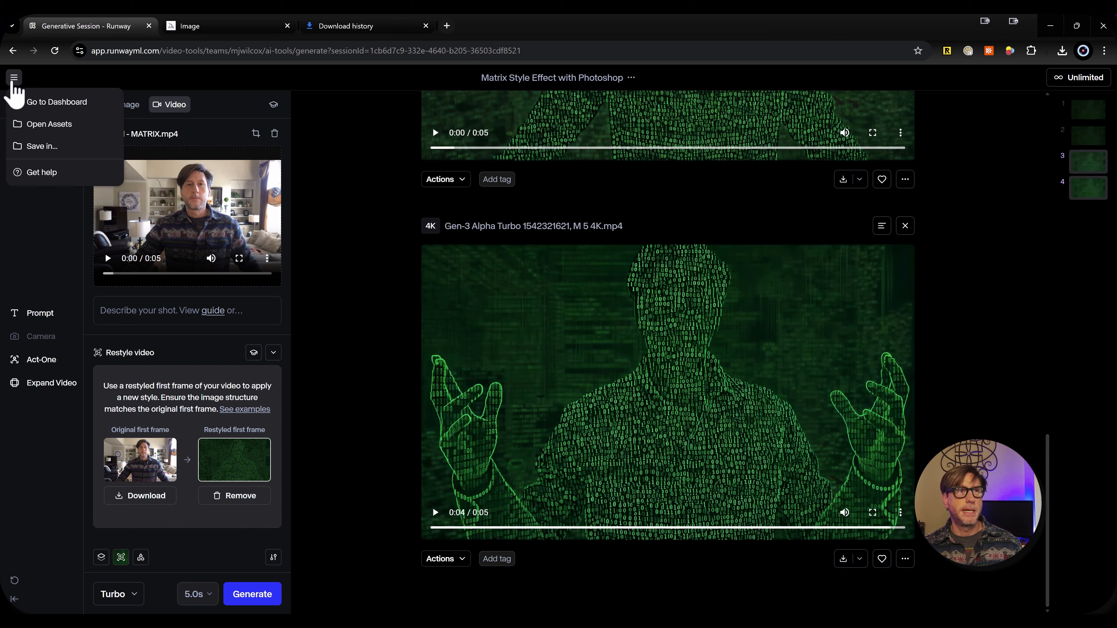
pyautogui.click(44, 103)
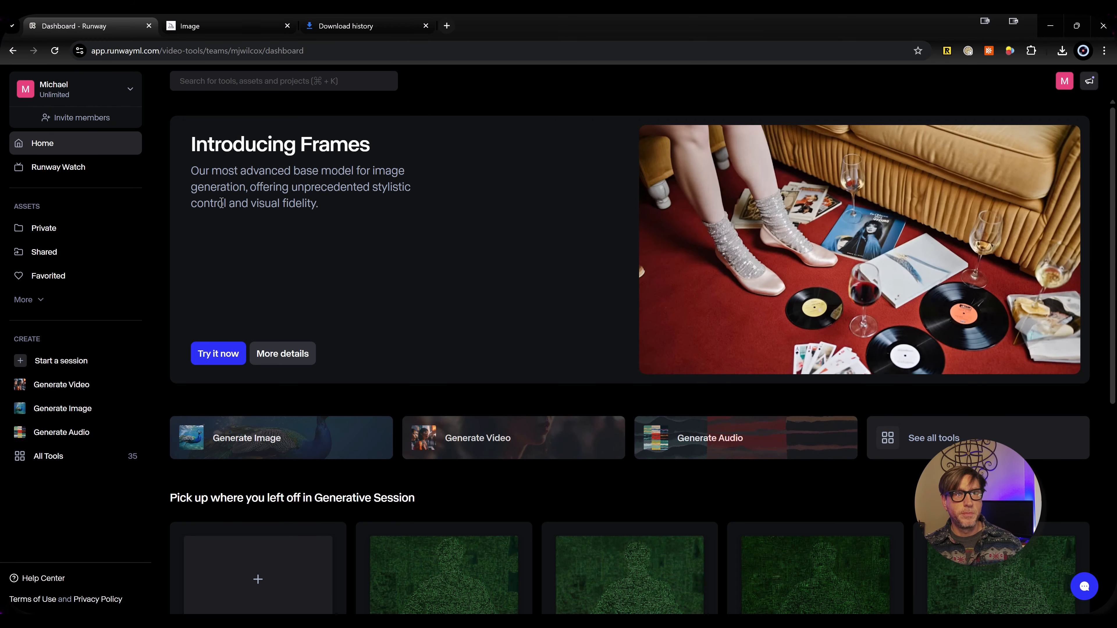
# Start a new Runway session and upload Cropped - MATRIX.mp4 from the project's clips folder, cropping it to landscape 1280x768.
pyautogui.click(55, 365)
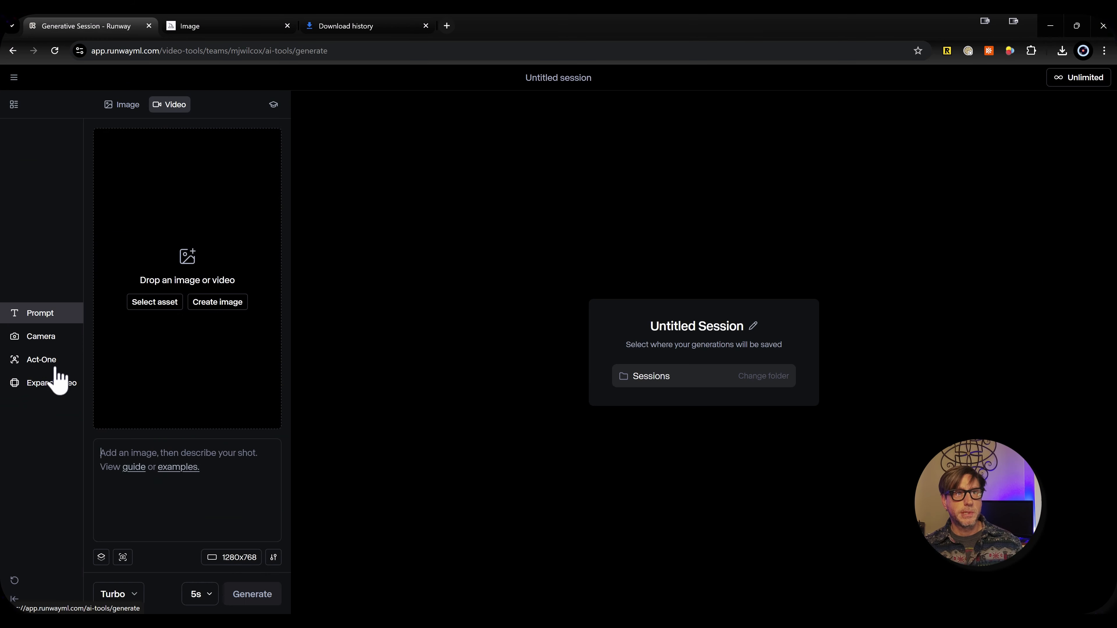
pyautogui.click(156, 303)
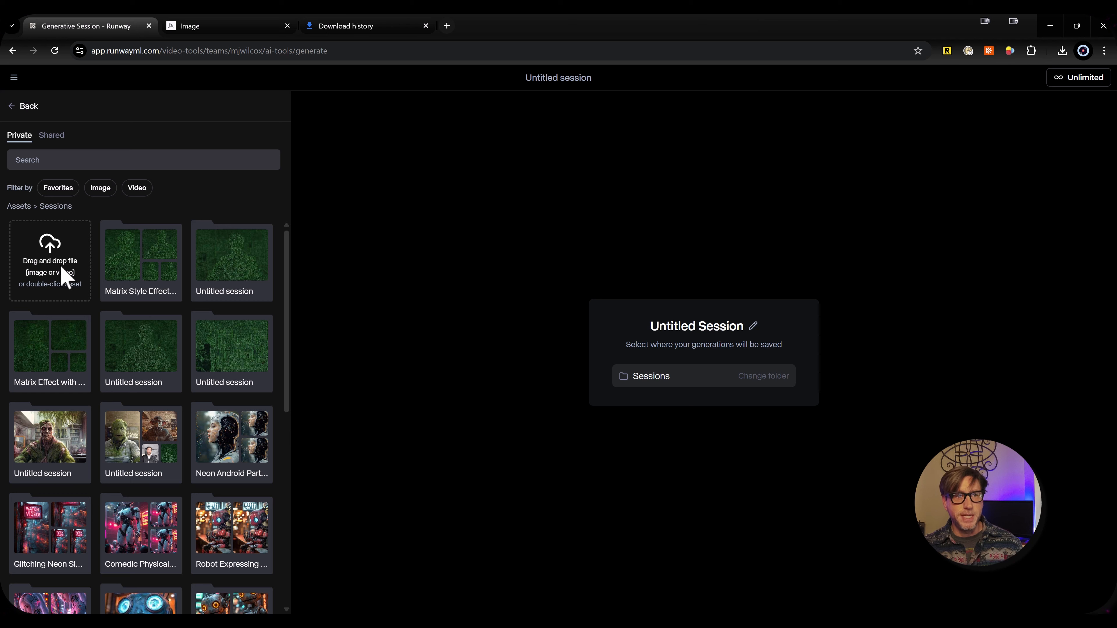
pyautogui.click(62, 277)
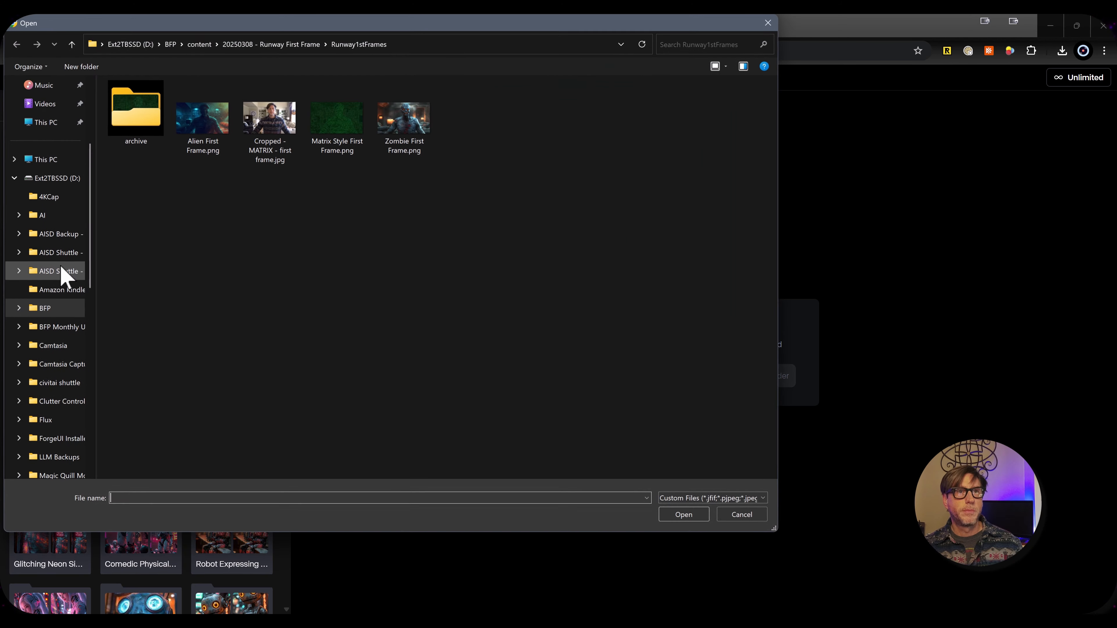
pyautogui.click(304, 44)
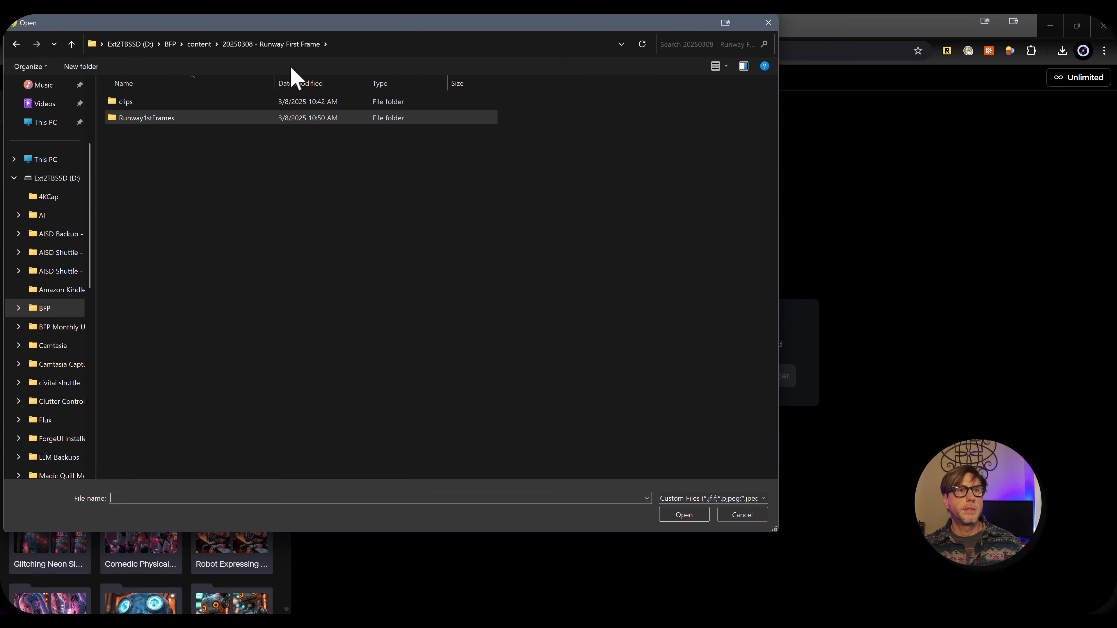
pyautogui.doubleClick(157, 103)
pyautogui.doubleClick(196, 132)
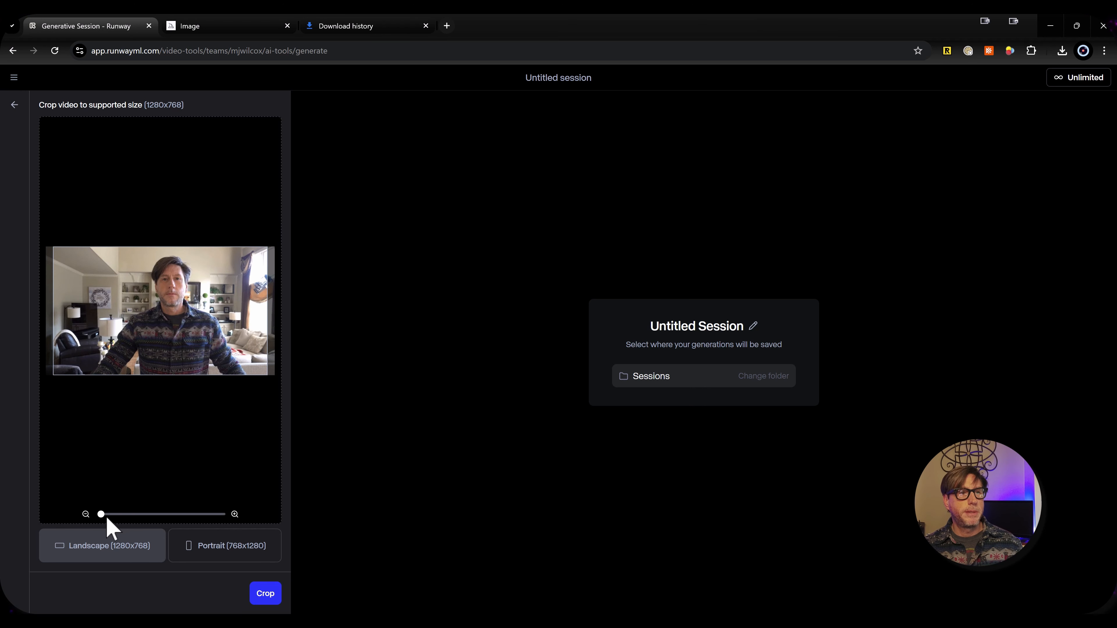
pyautogui.click(265, 601)
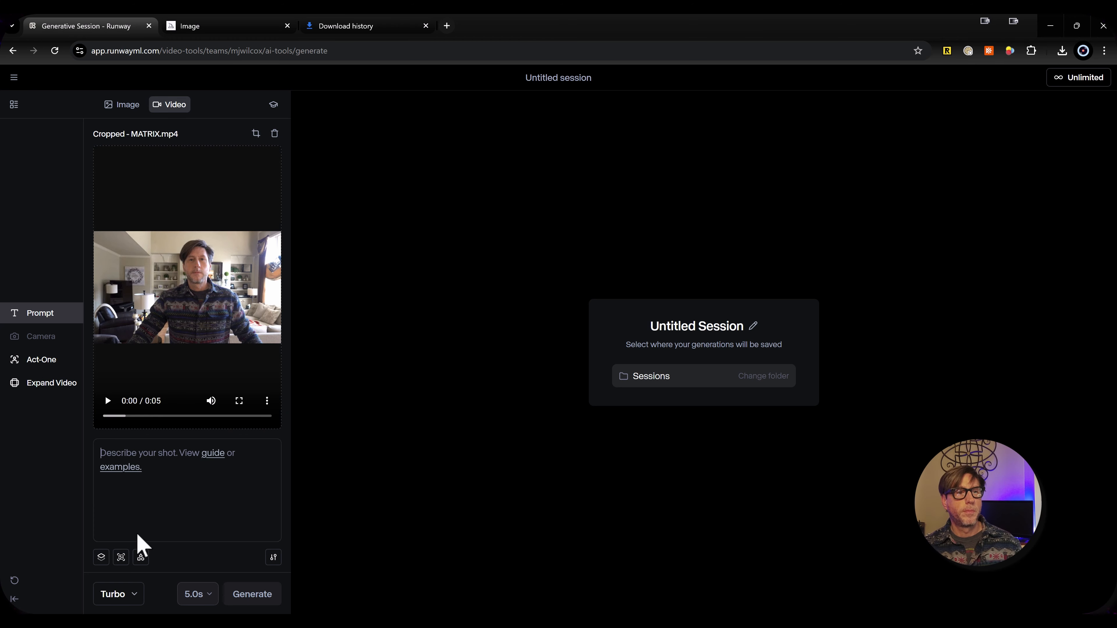
# Set up Restyle video with Zombie First Frame.png from the Runway1stFrames folder as the restyled first frame and generate the video.
pyautogui.click(121, 558)
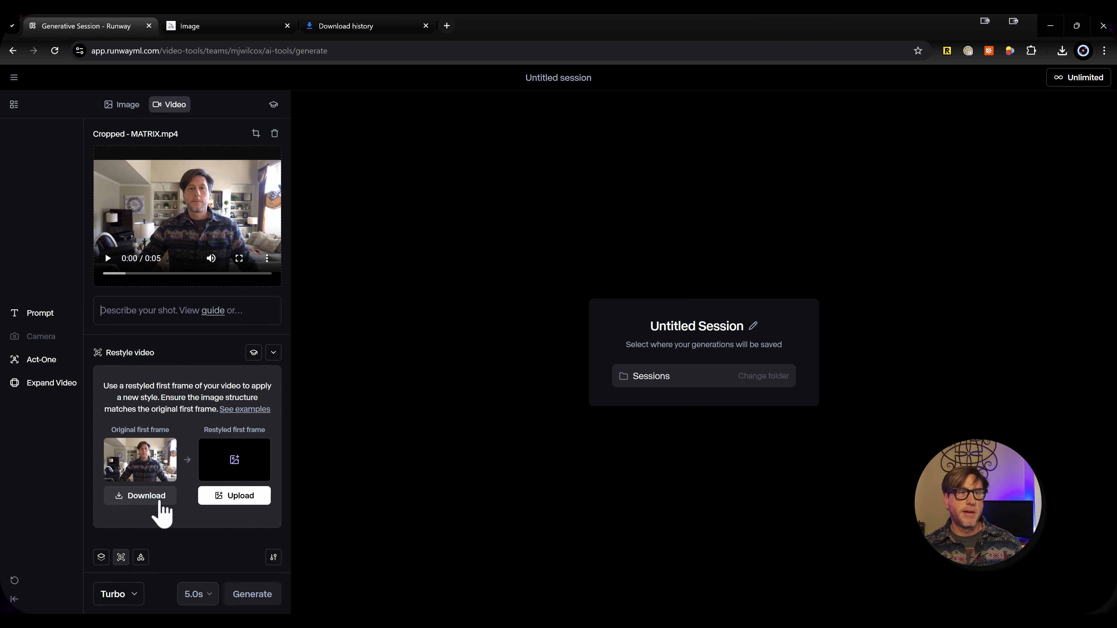
pyautogui.click(230, 497)
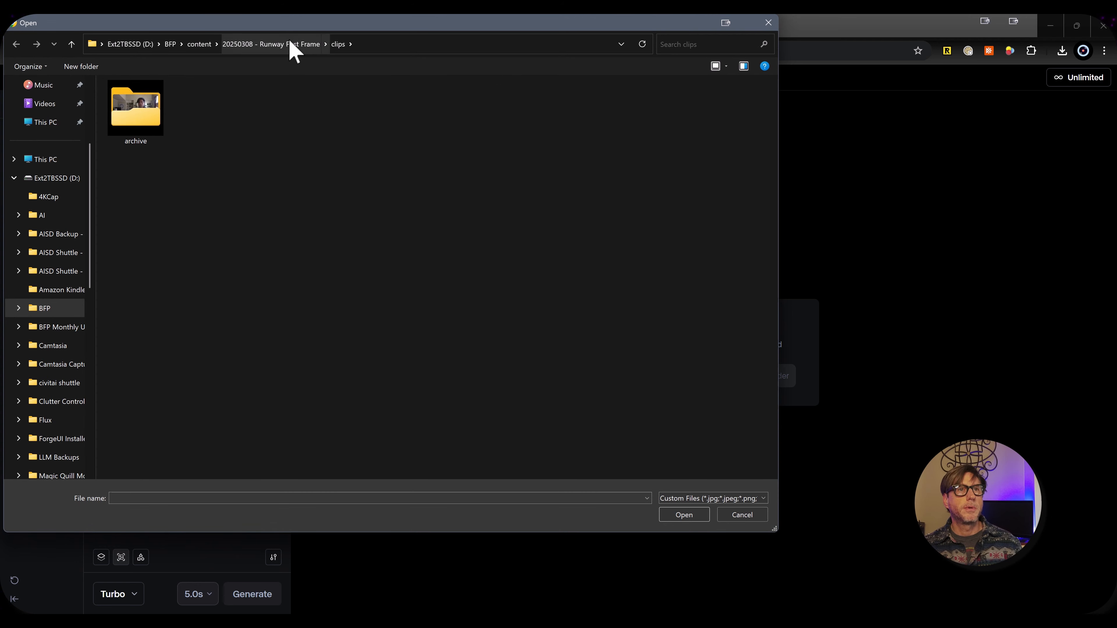
pyautogui.click(289, 40)
pyautogui.doubleClick(181, 118)
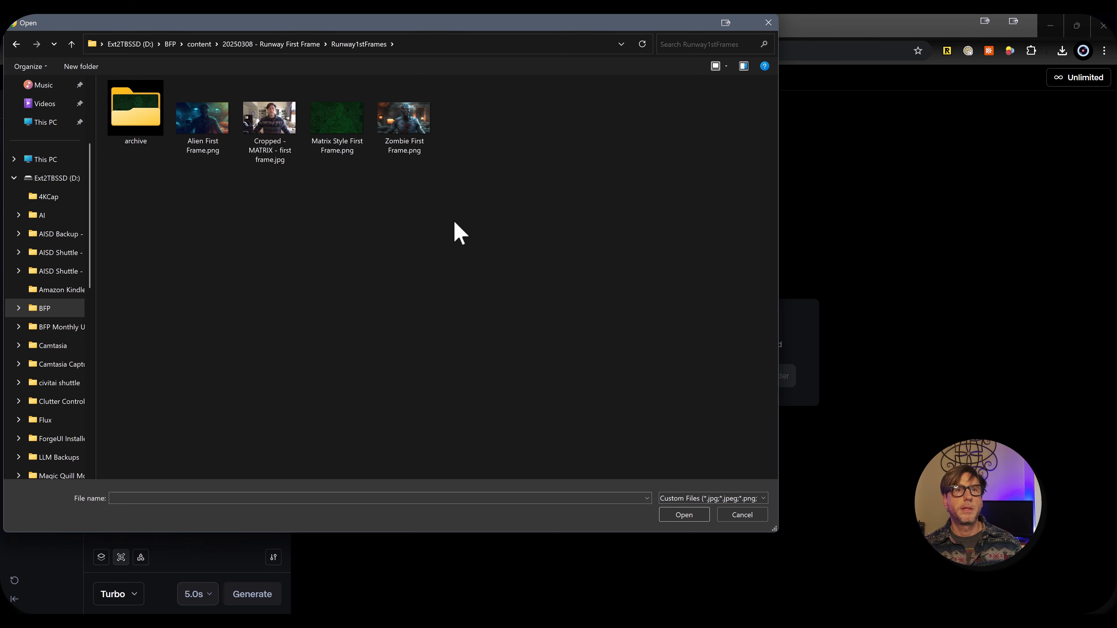
pyautogui.doubleClick(405, 134)
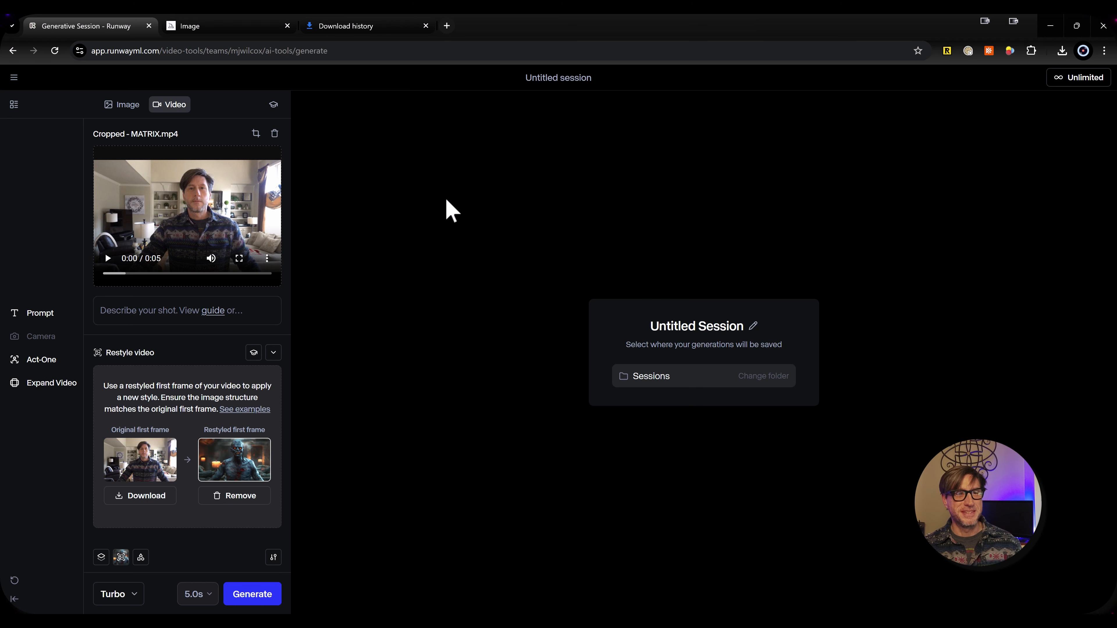
pyautogui.click(244, 597)
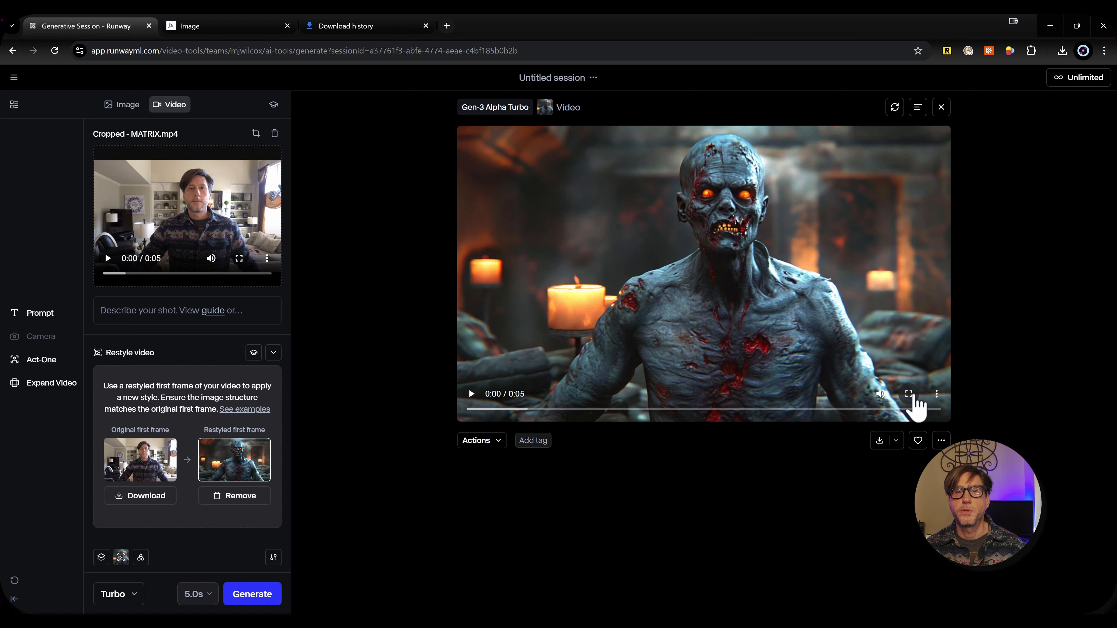
# Play the generated zombie video in full screen, returning to the session and pausing it.
pyautogui.click(910, 407)
pyautogui.click(27, 608)
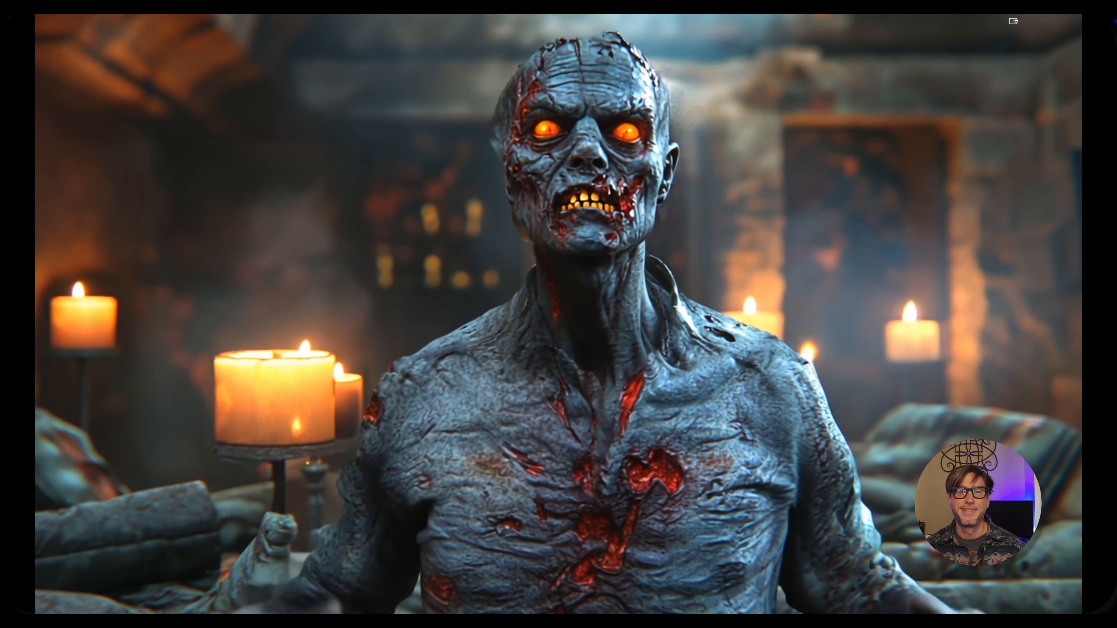
pyautogui.press('Escape')
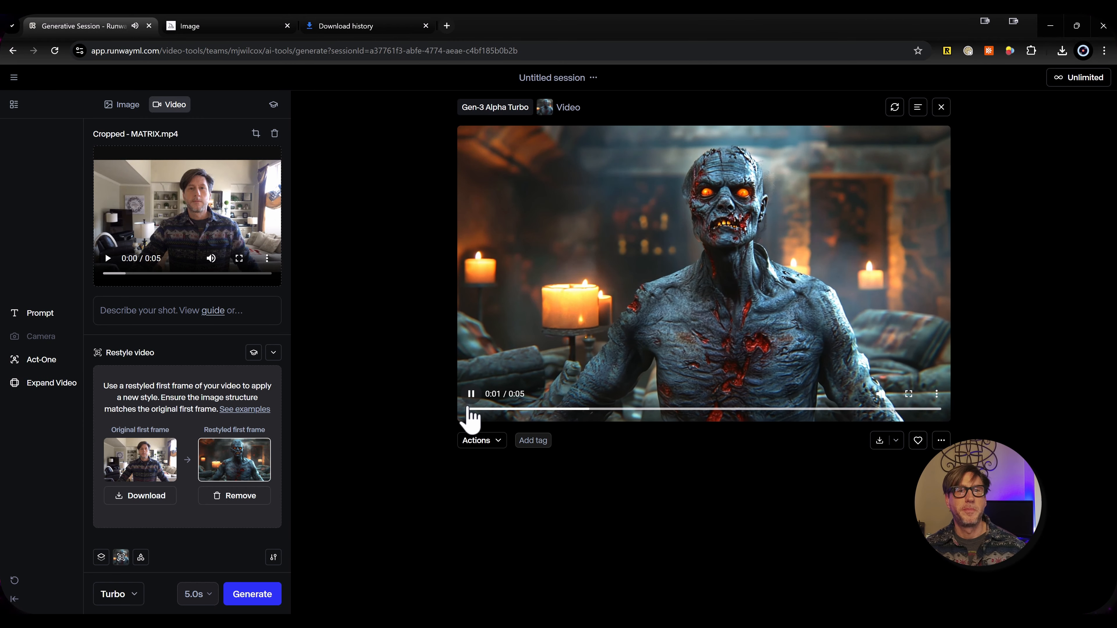
pyautogui.click(471, 393)
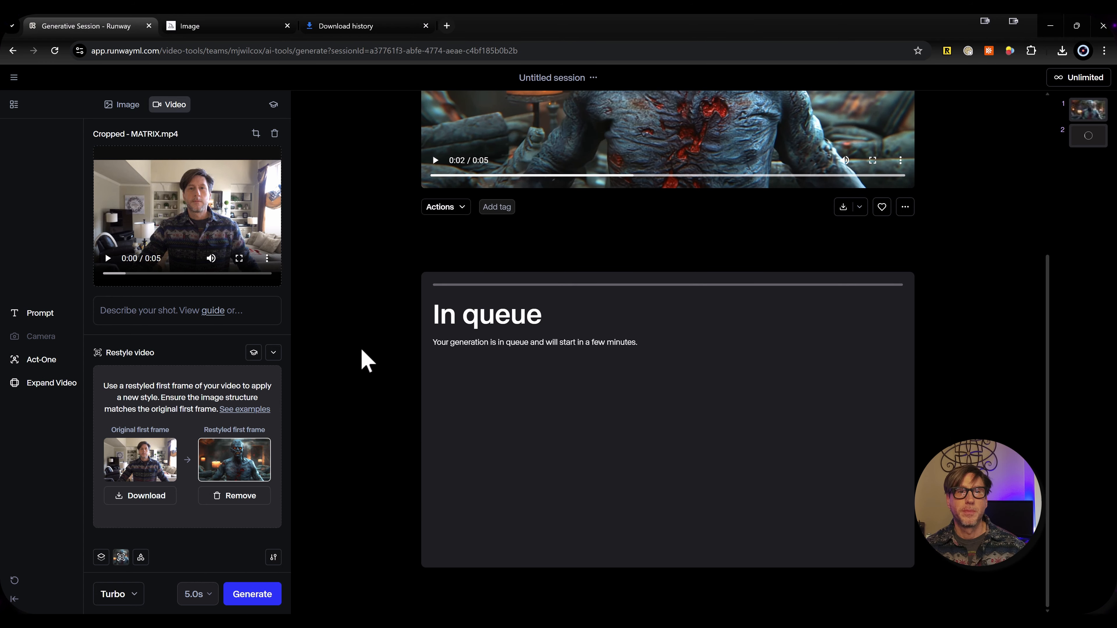
# Replace the restyled first frame with Alien First Frame.png and generate the alien video twice.
pyautogui.click(247, 495)
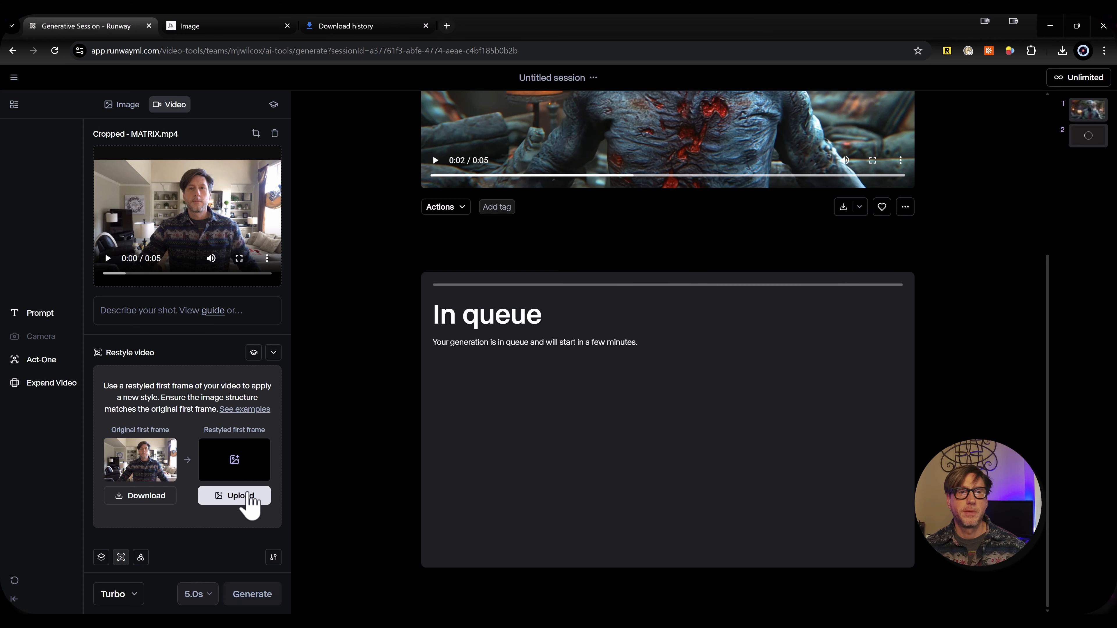
pyautogui.click(244, 501)
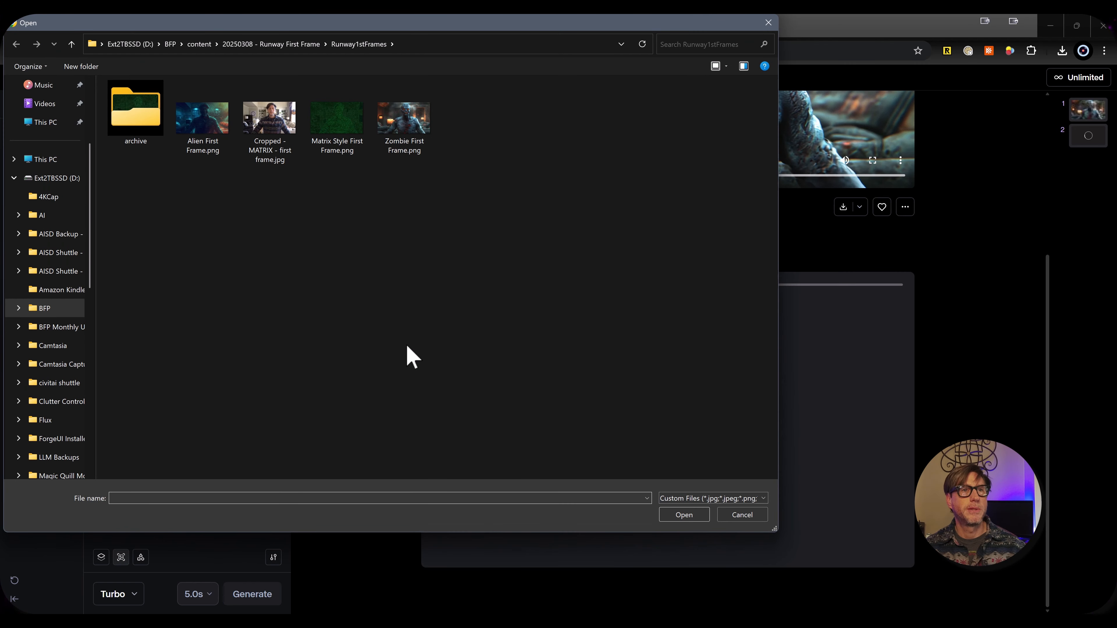
pyautogui.doubleClick(207, 145)
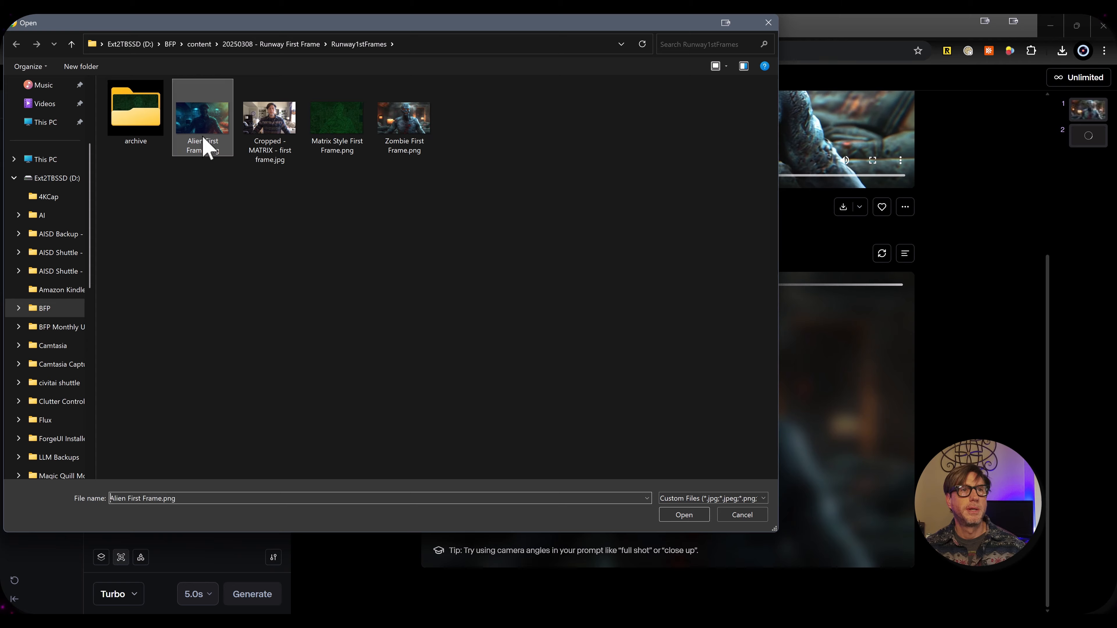
pyautogui.scroll(1, 365, 409)
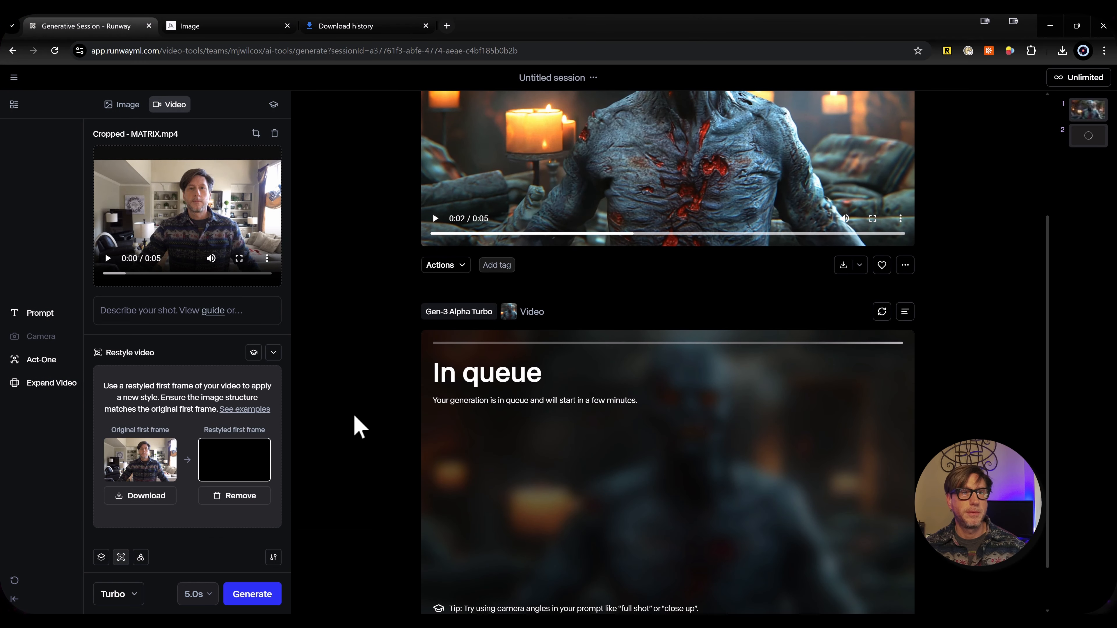
pyautogui.click(266, 597)
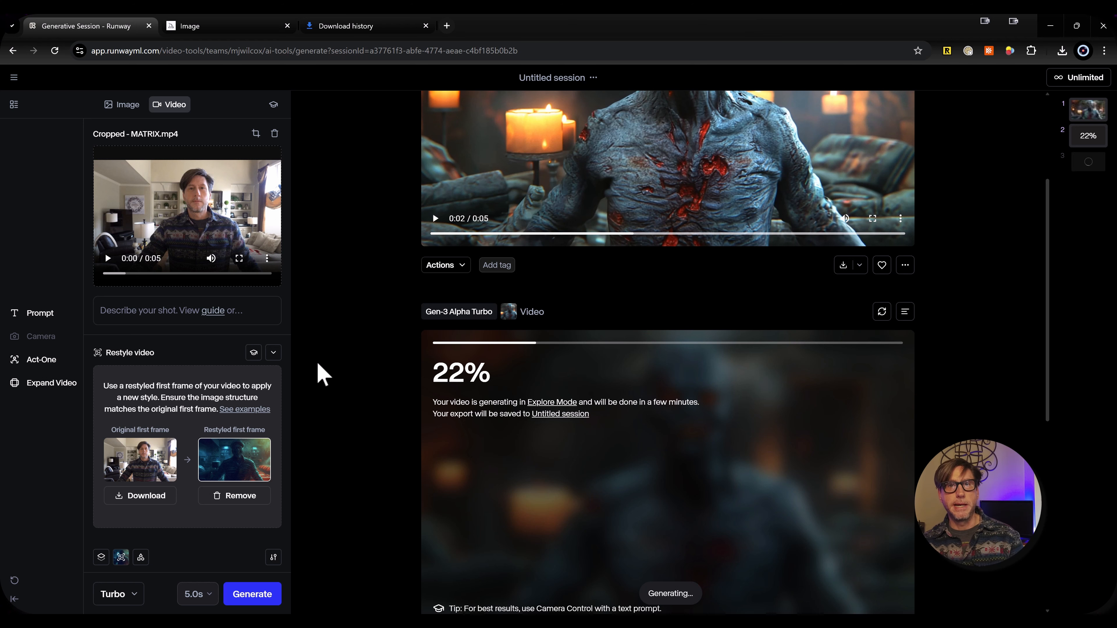
pyautogui.scroll(-2, 319, 374)
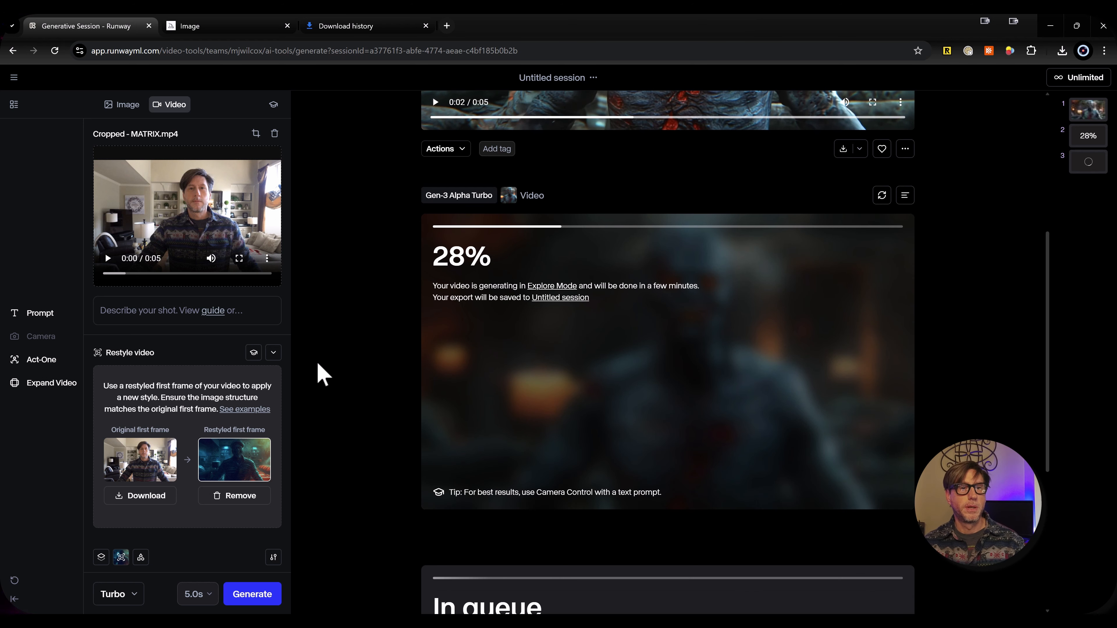
pyautogui.click(259, 598)
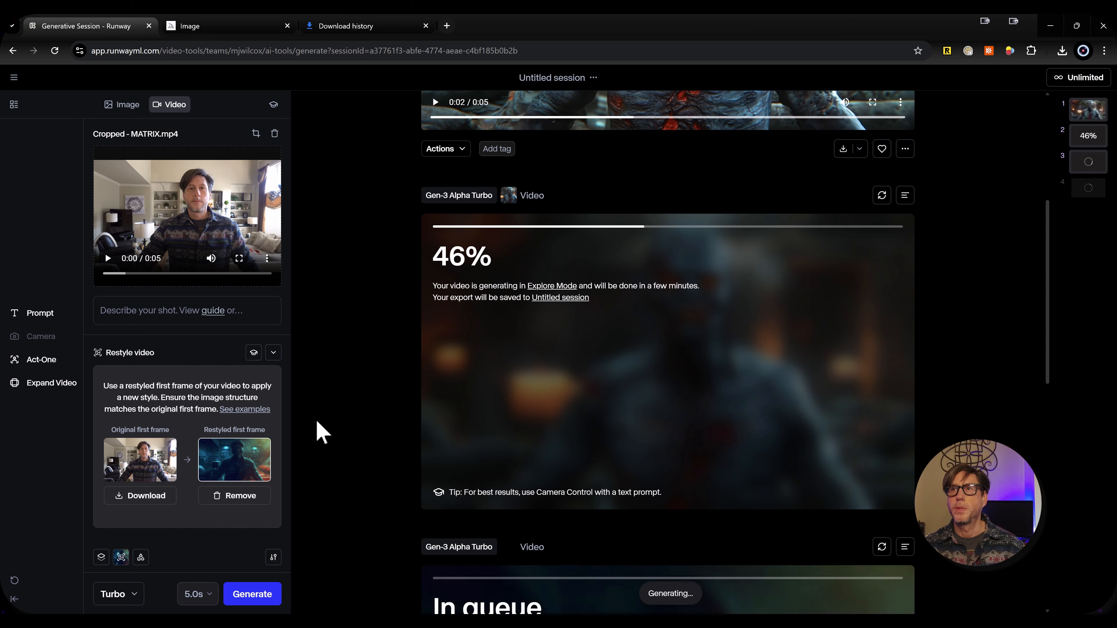
# Look through the session's zombie and alien generations to check their progress.
pyautogui.scroll(4, 319, 433)
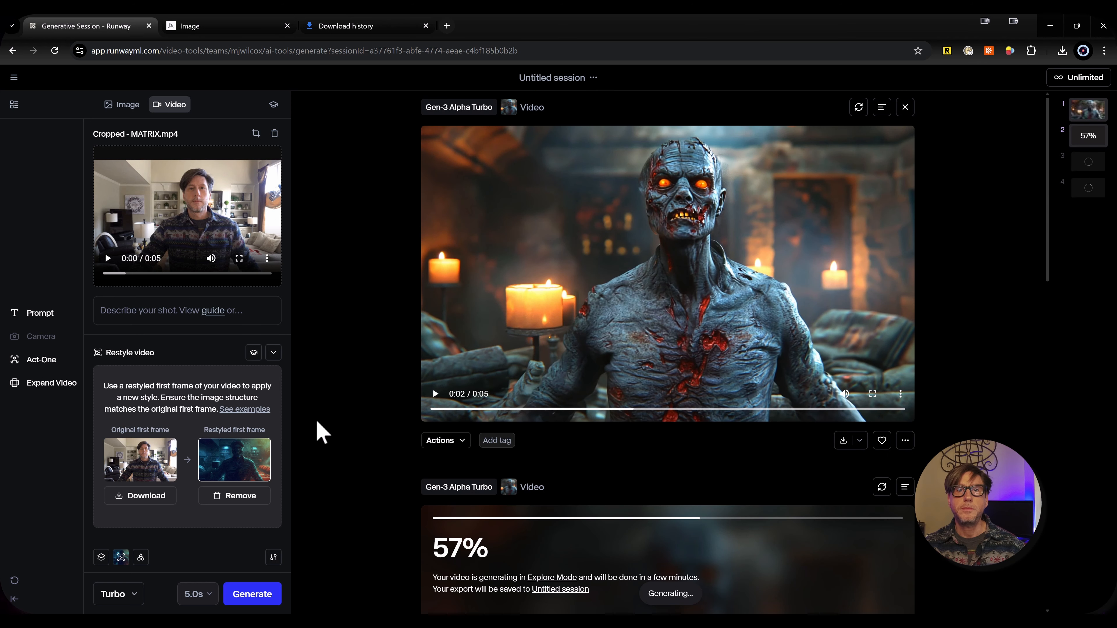
pyautogui.scroll(-4, 319, 433)
pyautogui.scroll(-1, 317, 422)
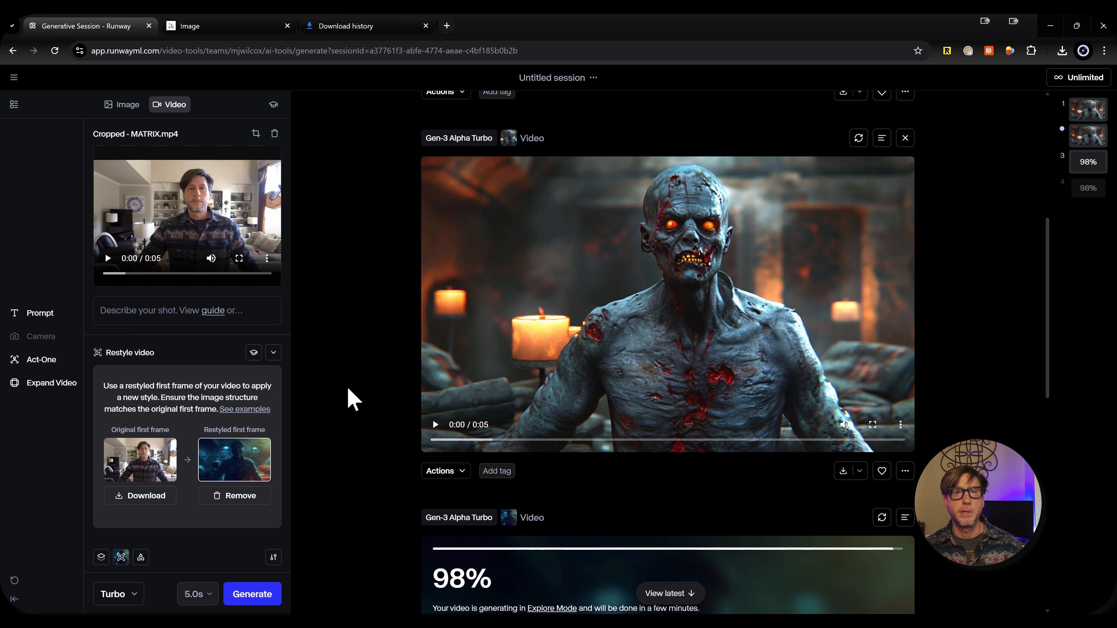
pyautogui.scroll(-5, 347, 399)
pyautogui.scroll(-5, 347, 399)
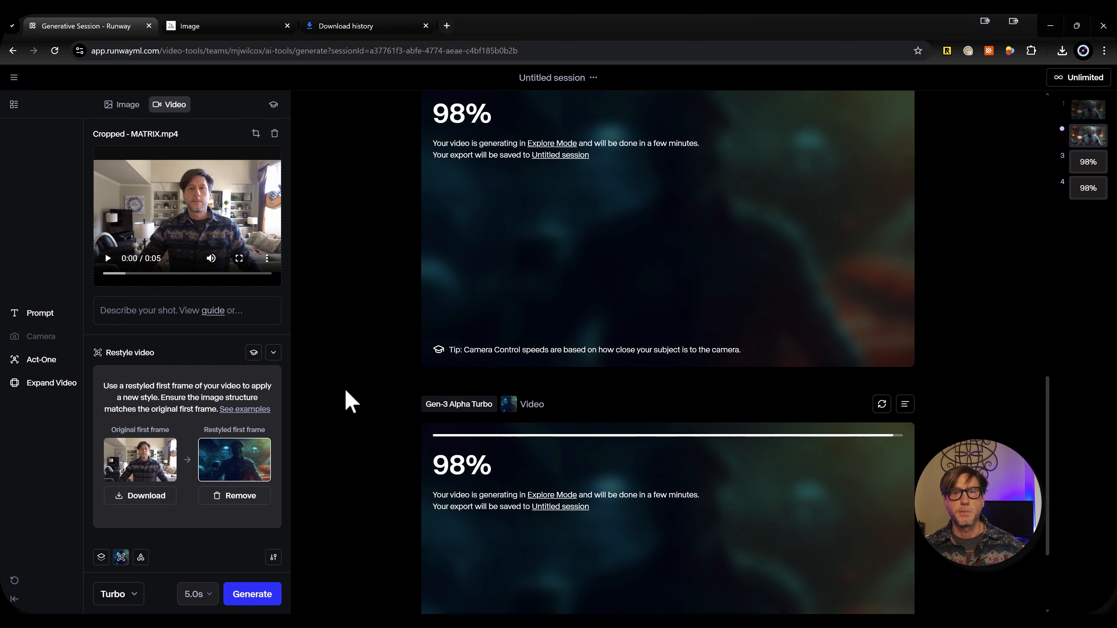
pyautogui.scroll(5, 350, 400)
pyautogui.scroll(3, 359, 402)
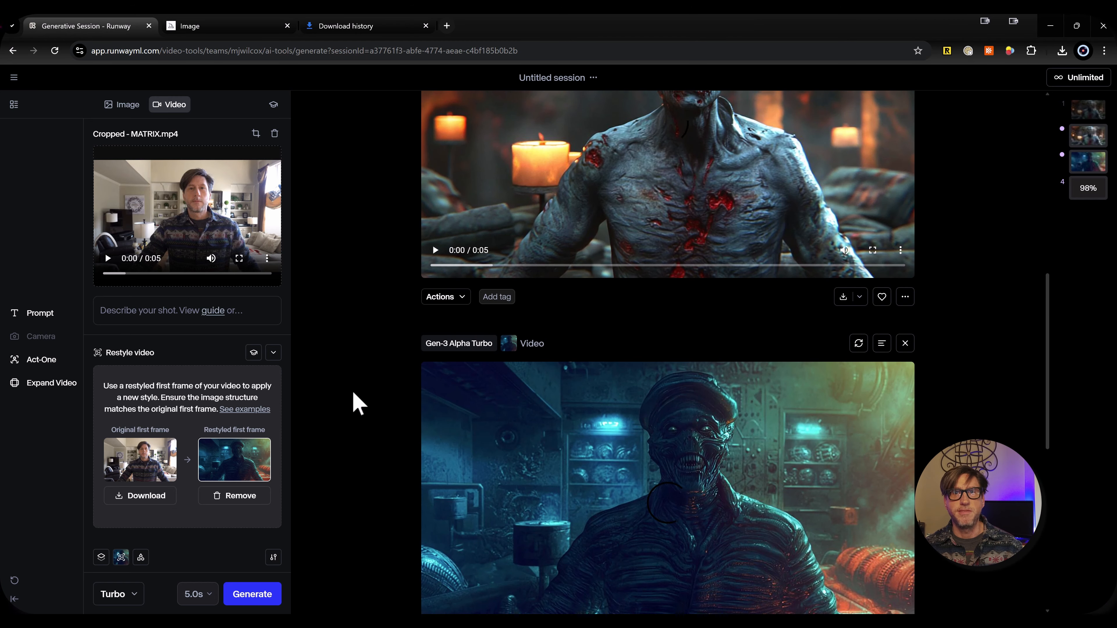
pyautogui.scroll(4, 358, 403)
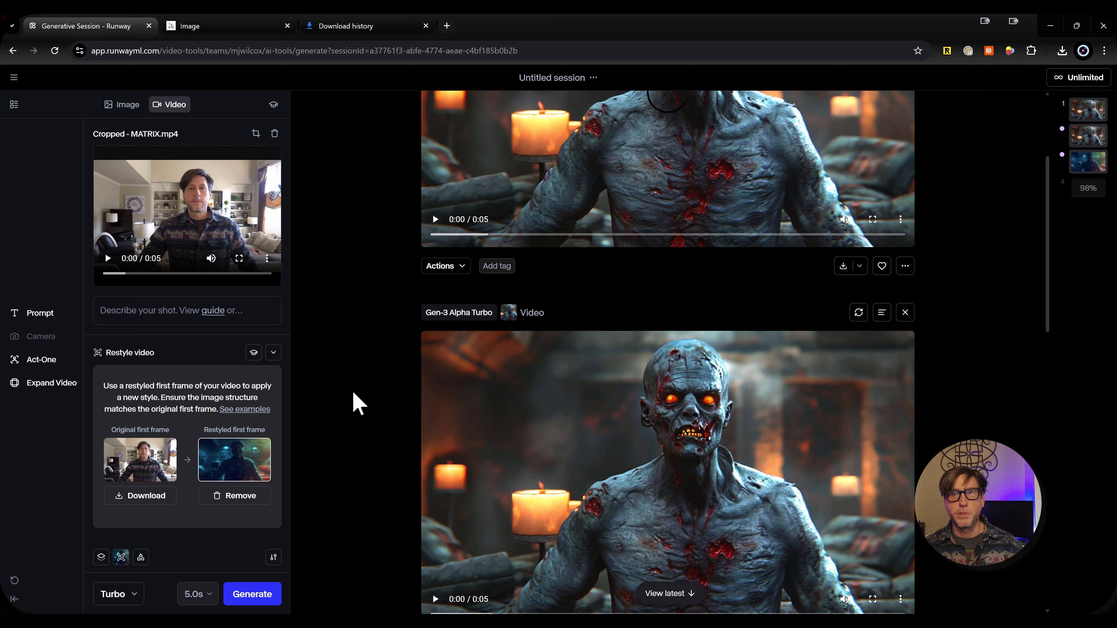
pyautogui.scroll(-8, 356, 400)
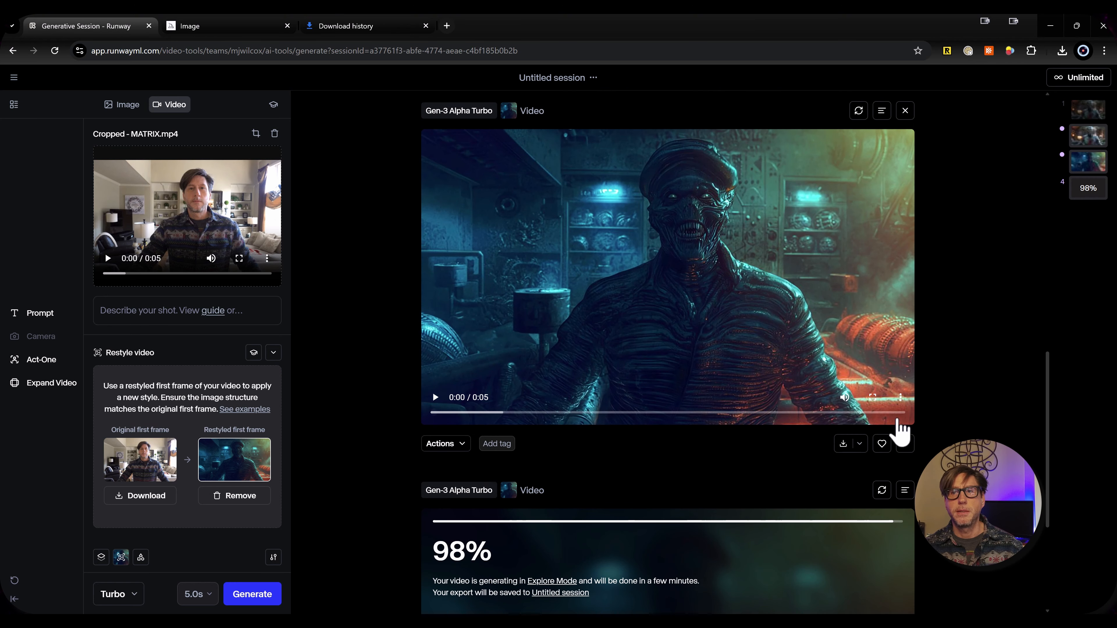
# Play the first alien video in full screen with the volume raised, and return to the session.
pyautogui.click(872, 397)
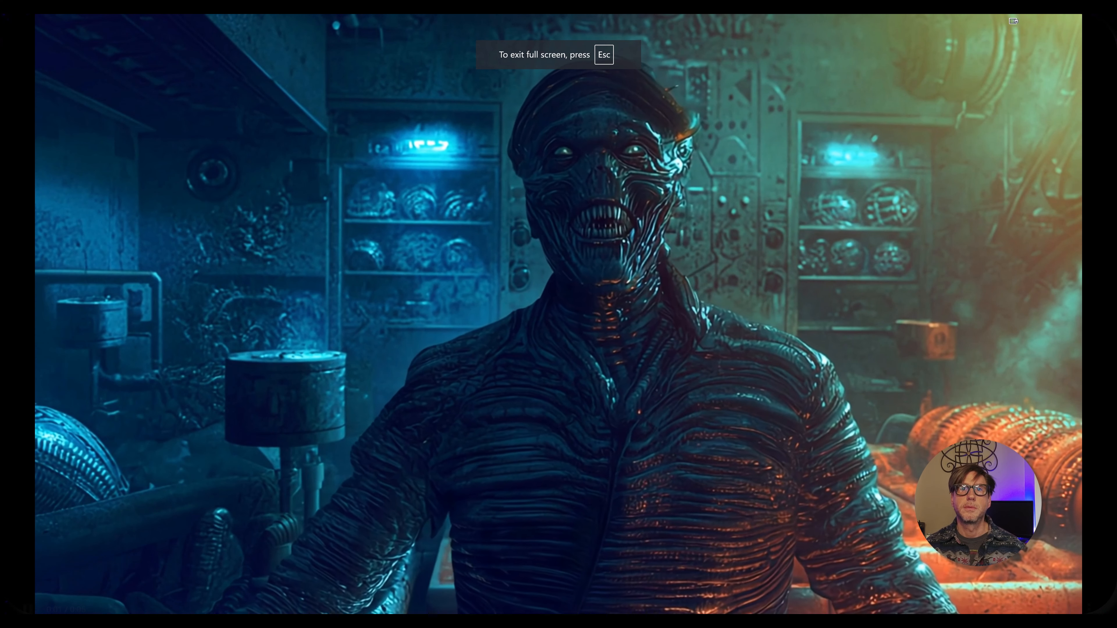
pyautogui.press('XF86AudioRaiseVolume')
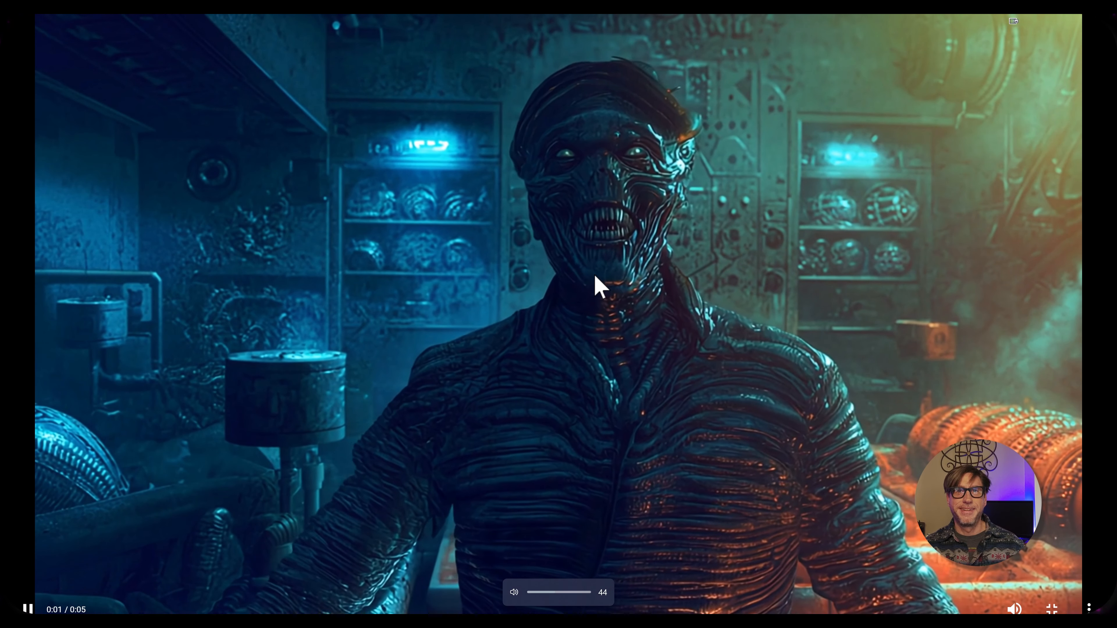
pyautogui.press('Escape')
# Review the second alien video, viewing part of it in full screen before stopping playback in the session.
pyautogui.scroll(-5, 456, 477)
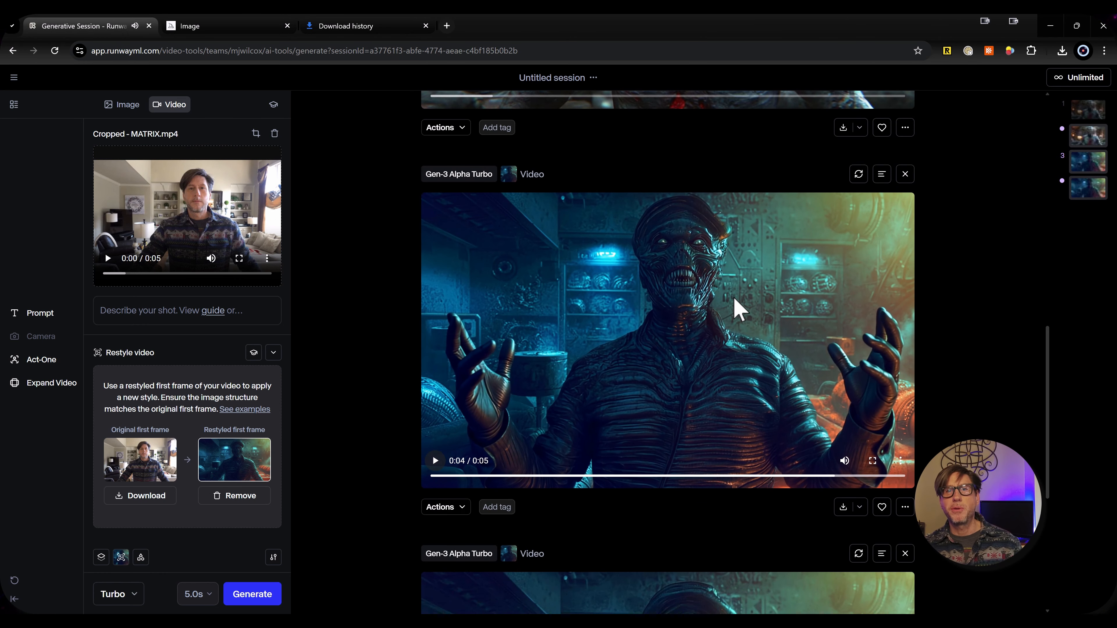
pyautogui.scroll(-5, 738, 308)
pyautogui.scroll(-2, 738, 399)
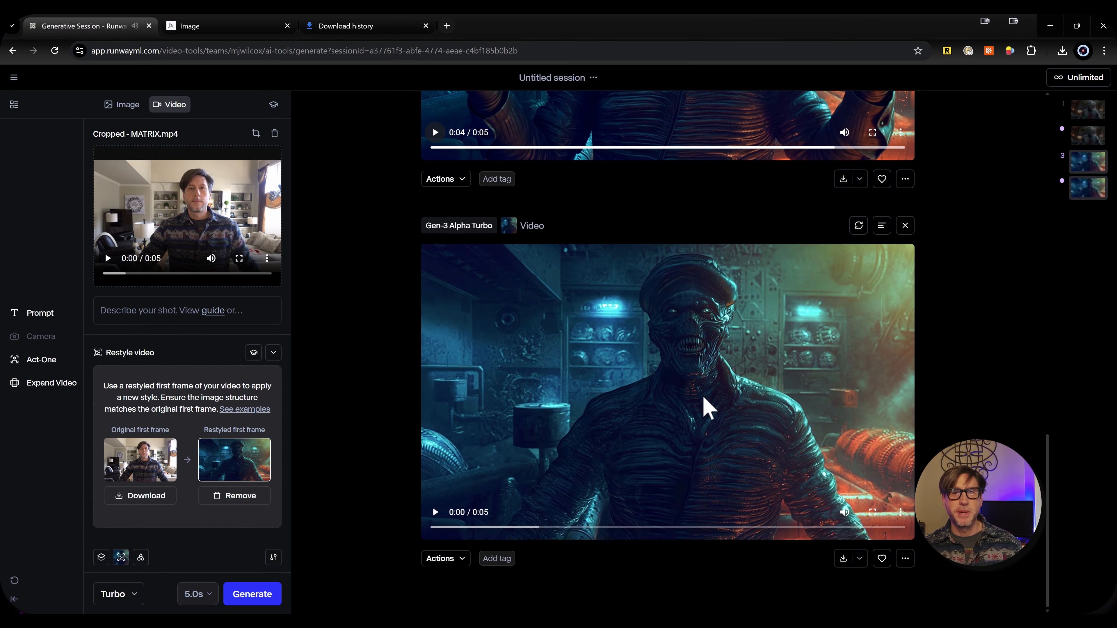
pyautogui.click(435, 513)
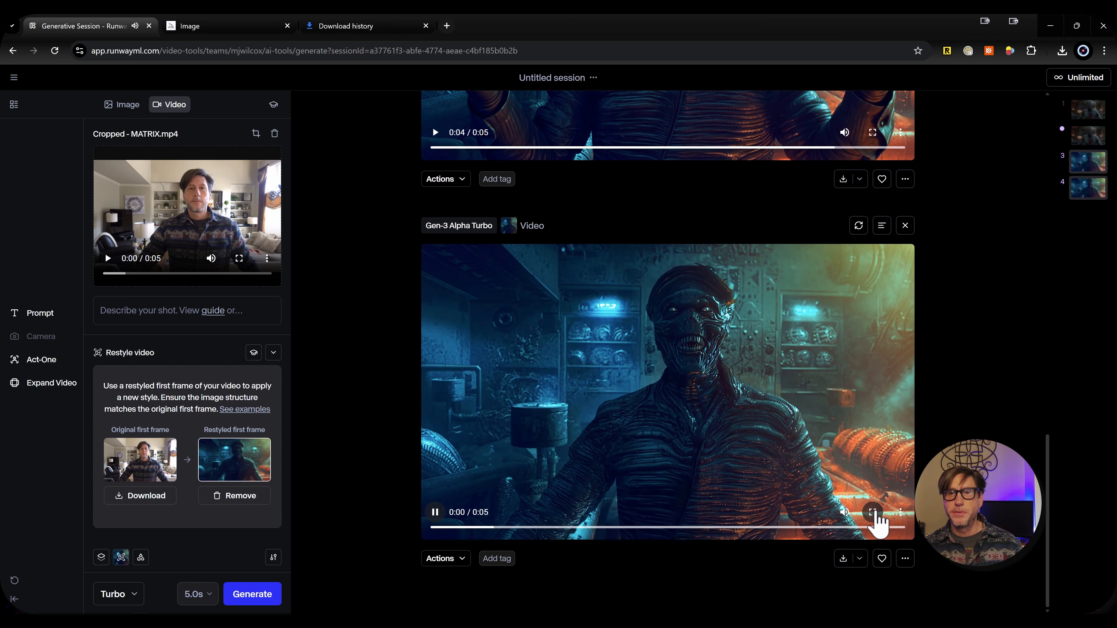
pyautogui.click(872, 512)
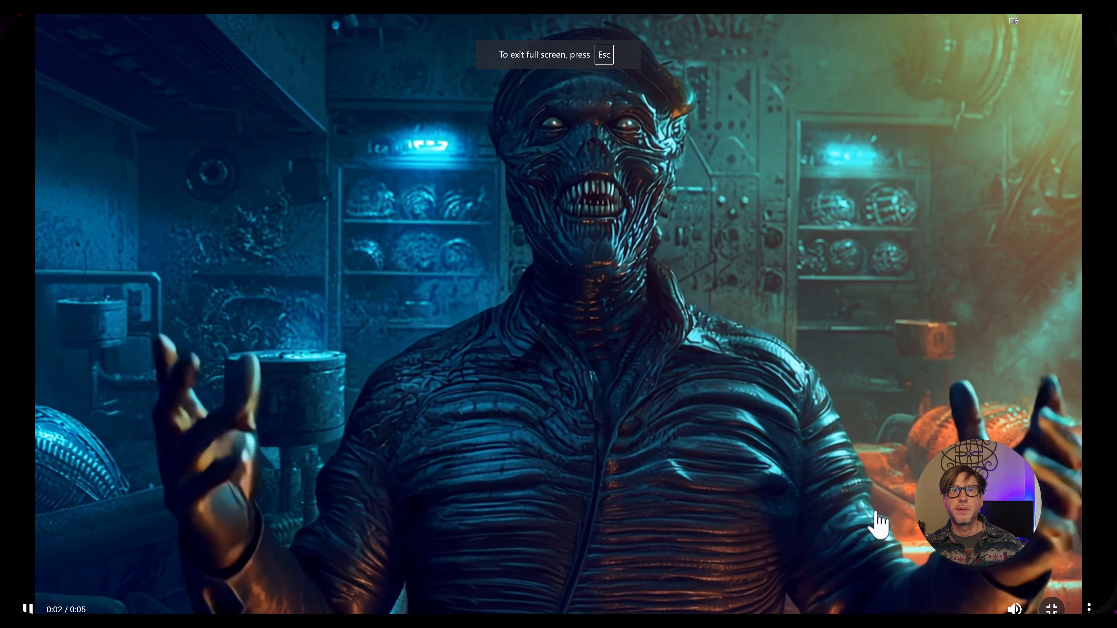
pyautogui.press('Escape')
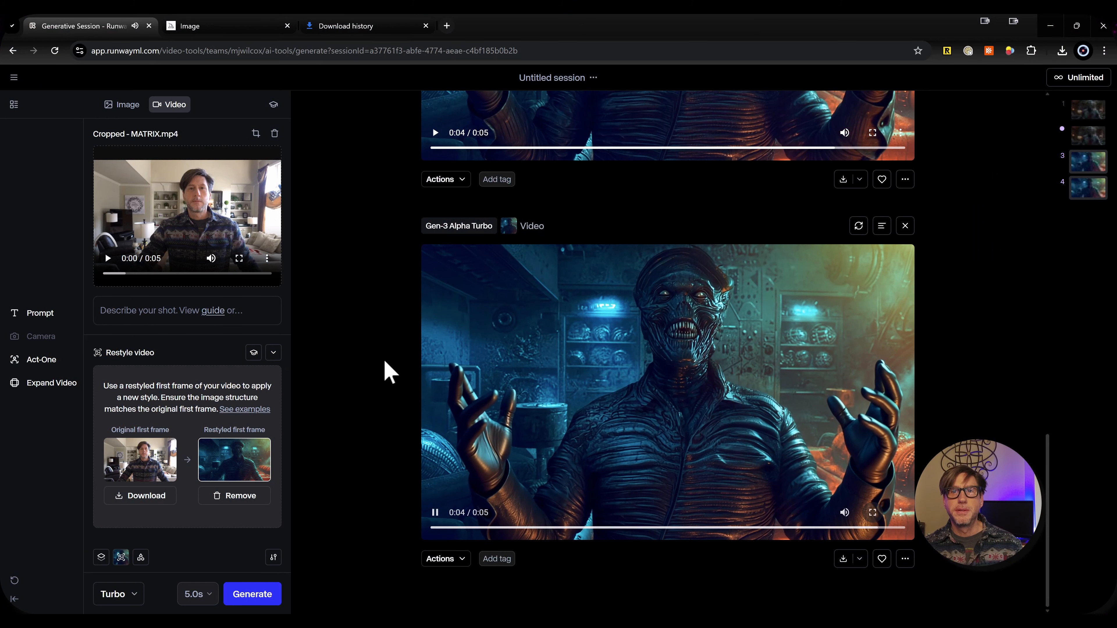
pyautogui.click(436, 512)
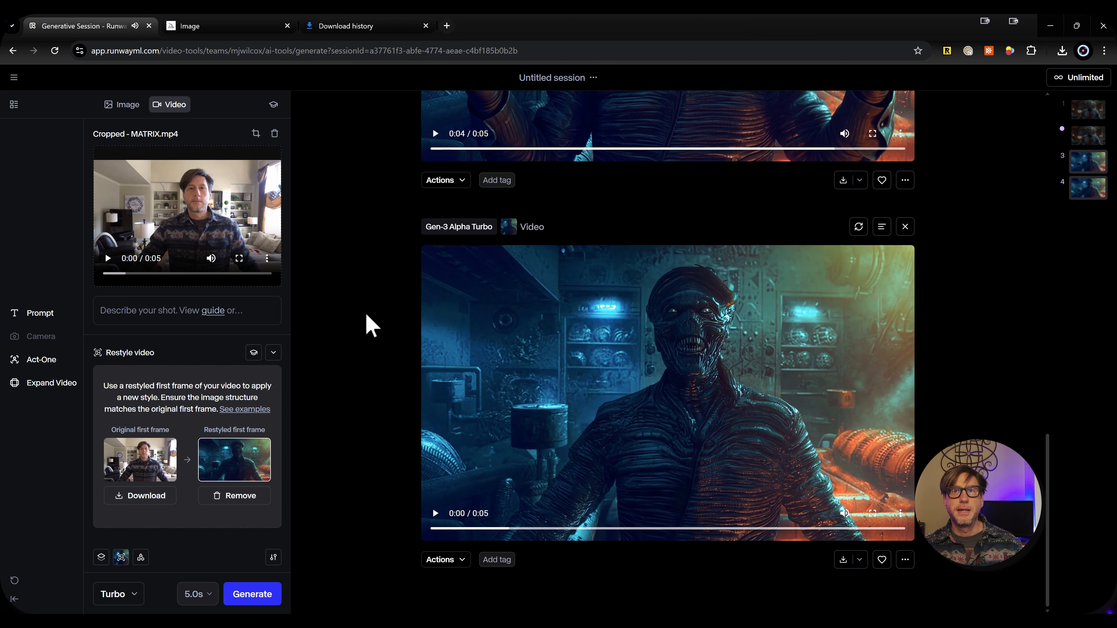
# Play the second zombie video and the first zombie video in the session to compare the two results.
pyautogui.scroll(5, 369, 325)
pyautogui.scroll(5, 369, 325)
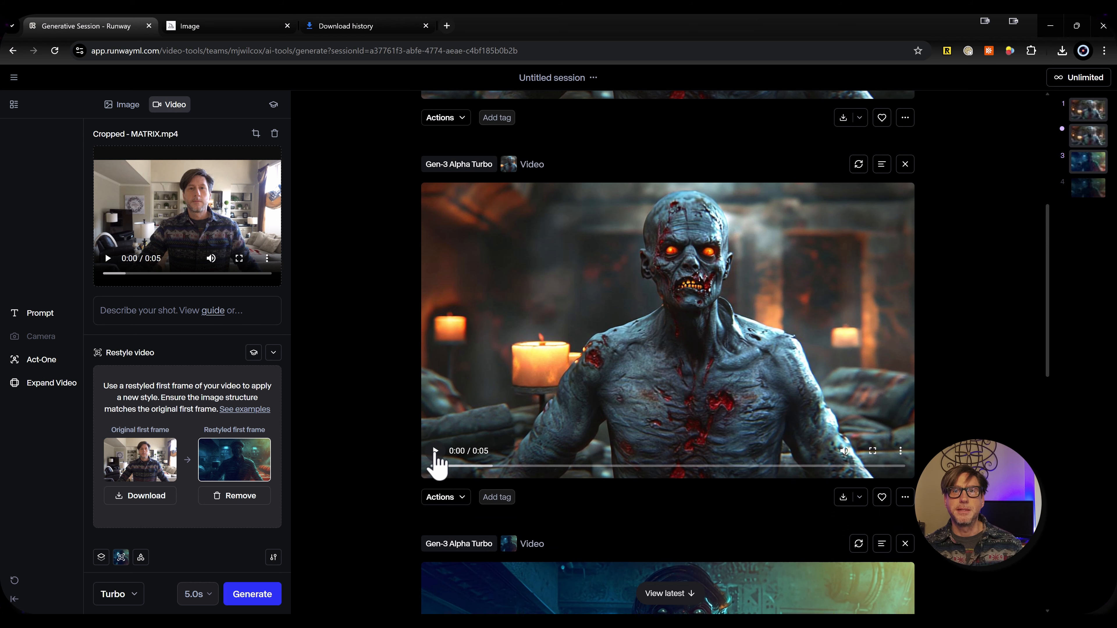
pyautogui.click(435, 451)
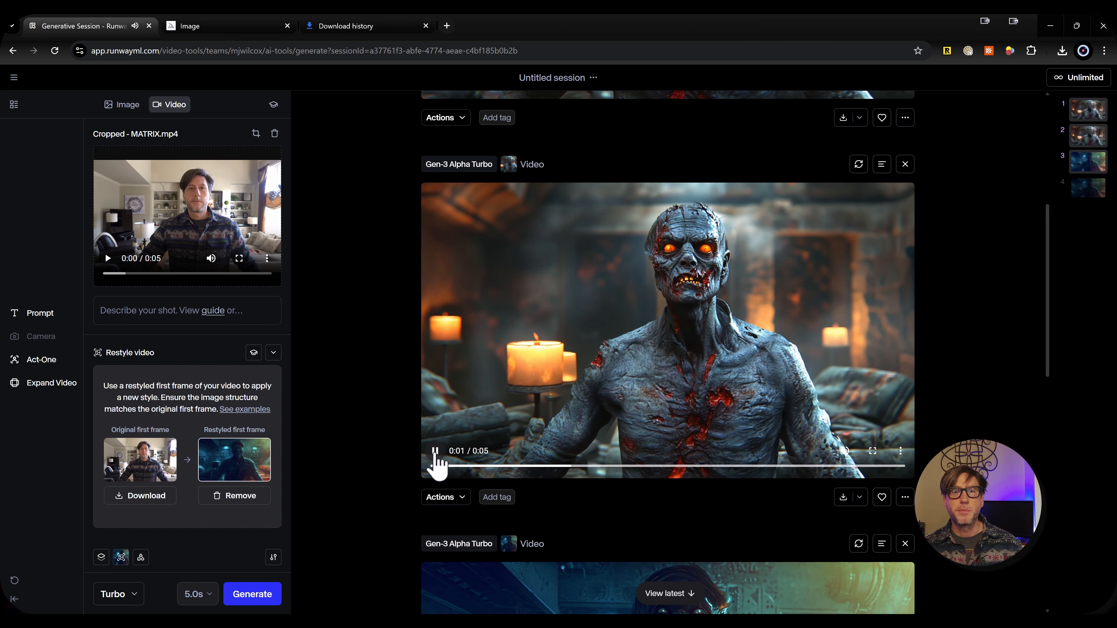
pyautogui.scroll(5, 429, 379)
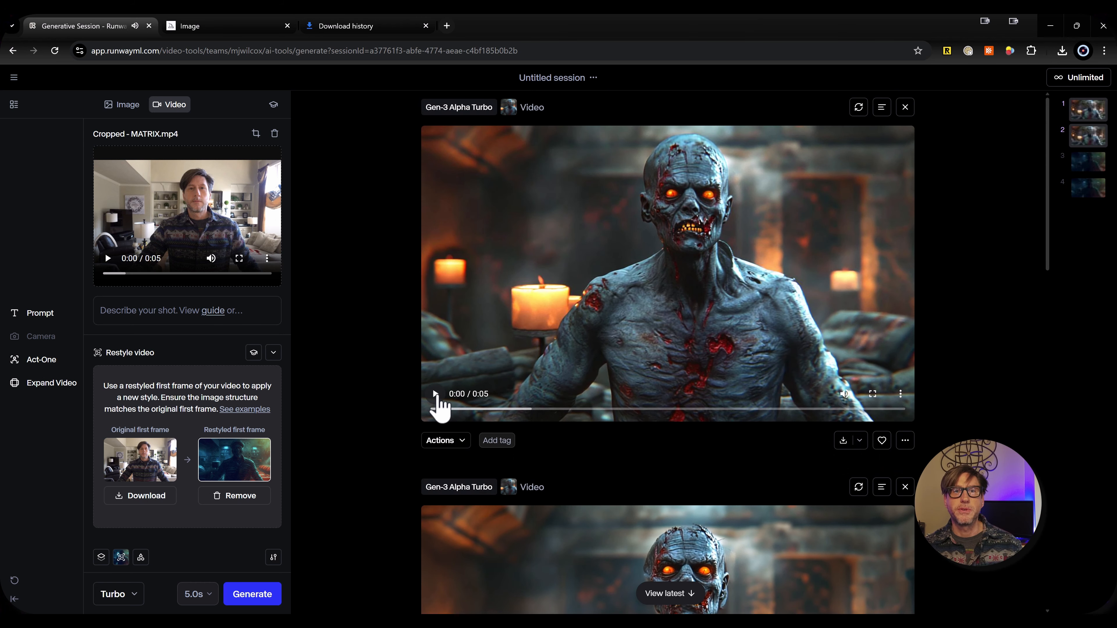
pyautogui.click(436, 395)
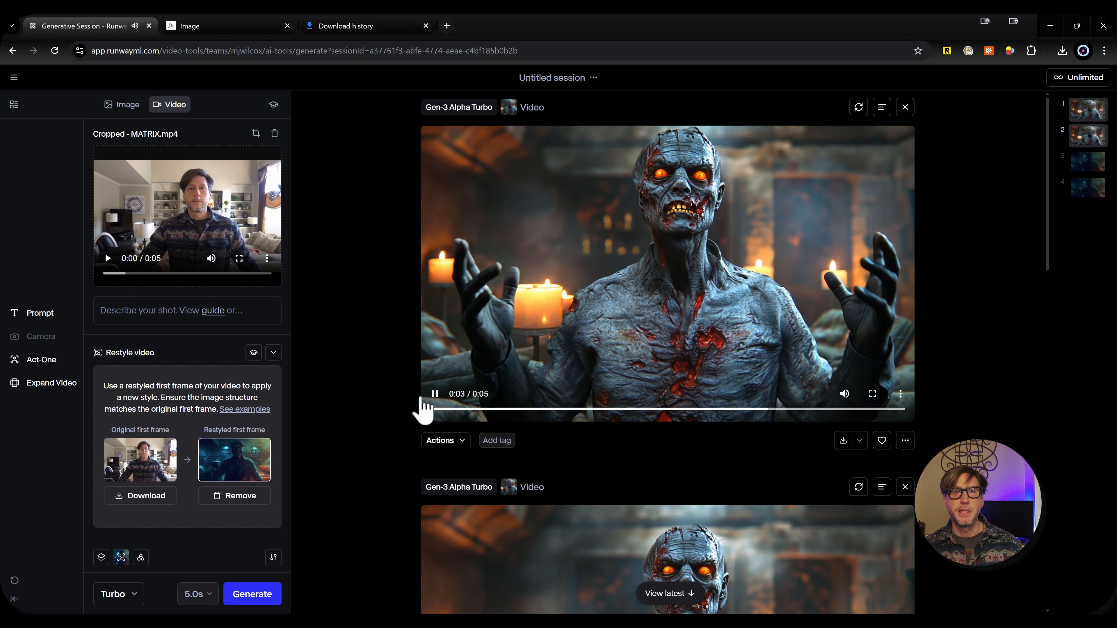
pyautogui.click(435, 394)
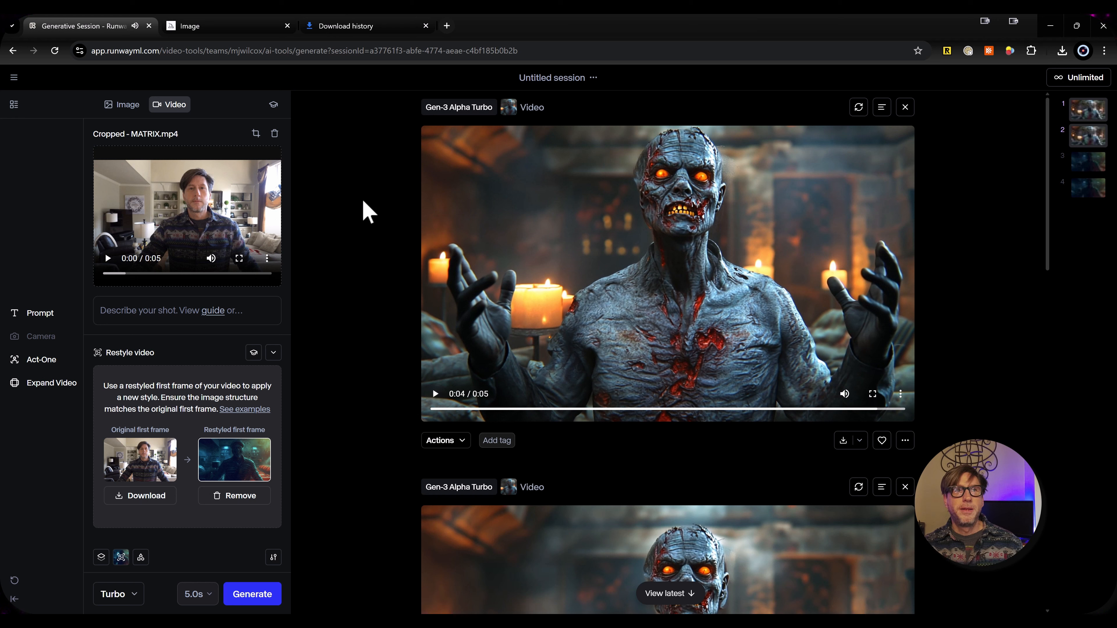